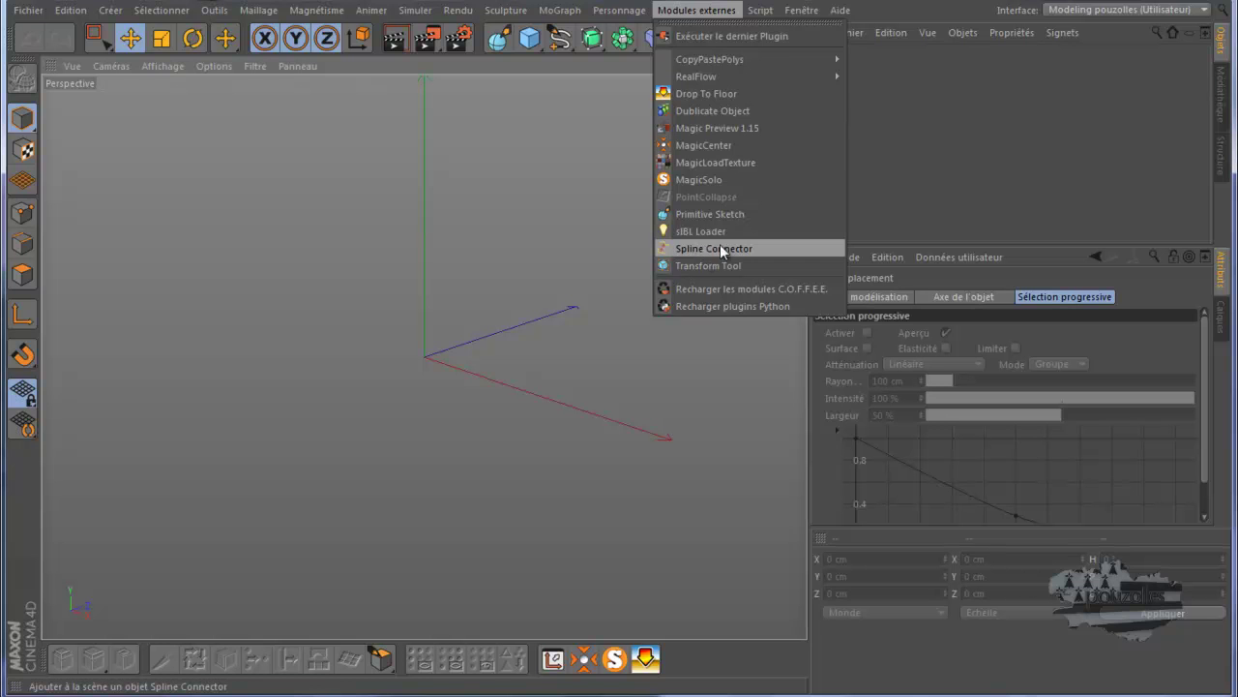
# Open the car renders img03_0002 and img0002 in the photo viewer and arrange their windows side by side
pyautogui.click(518, 474)
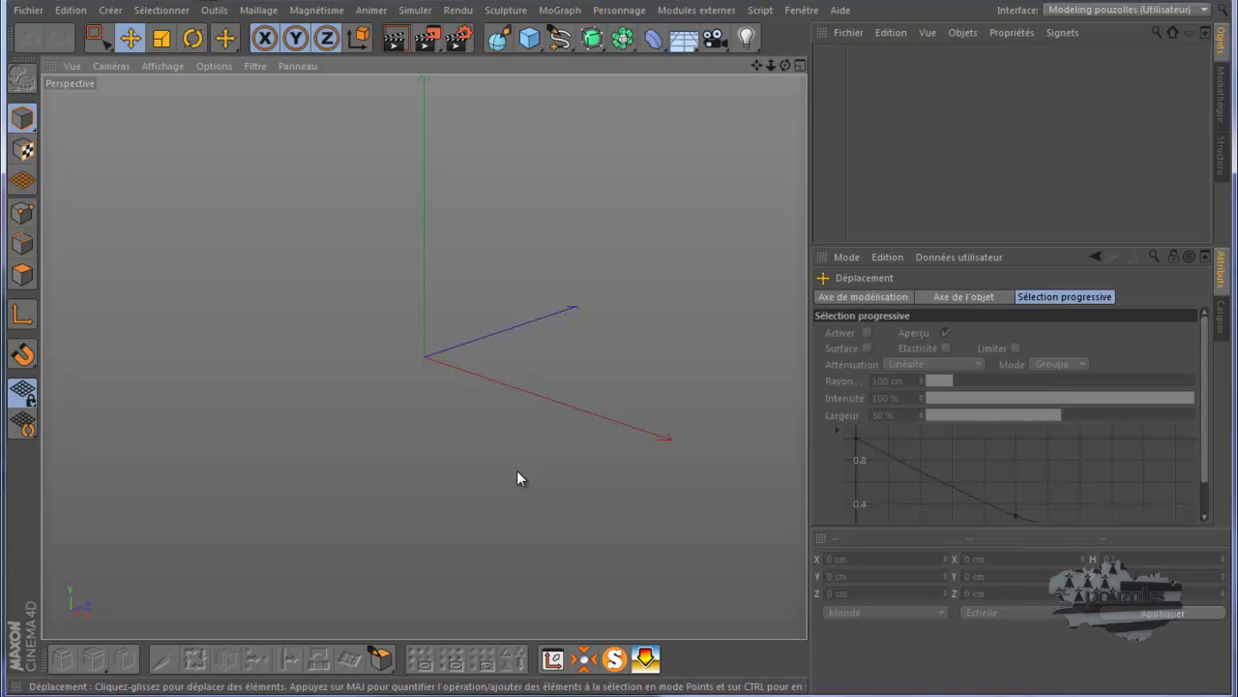
pyautogui.moveTo(584, 695)
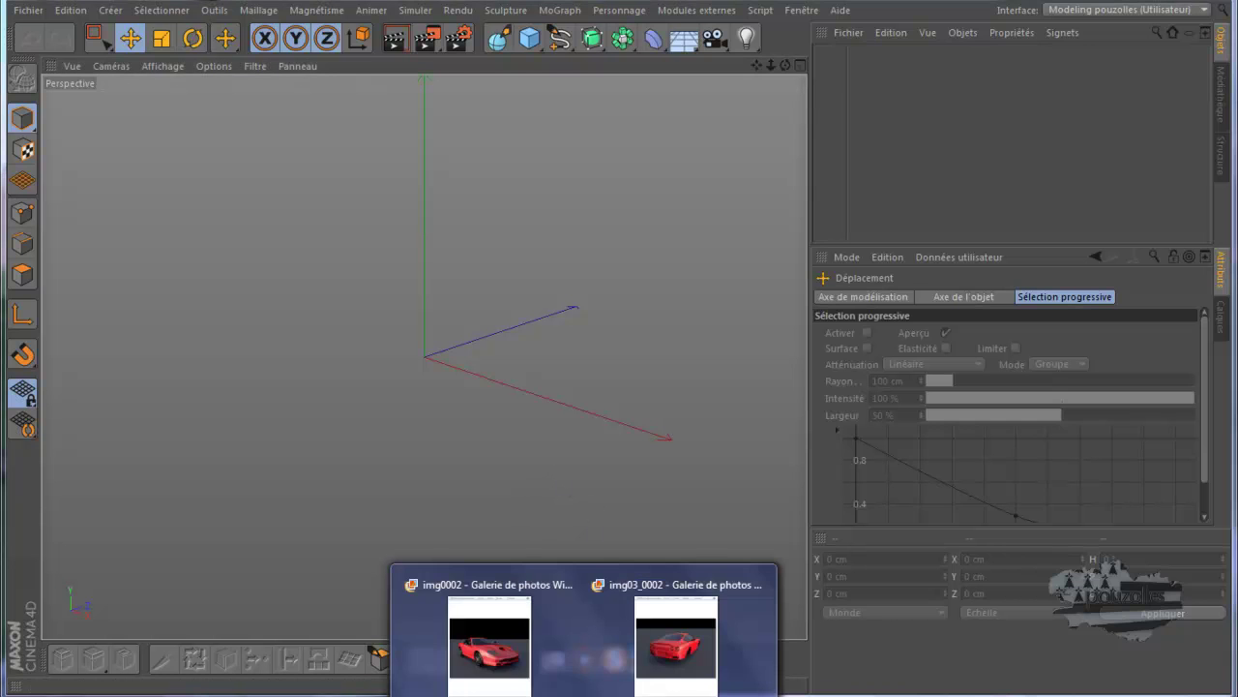
pyautogui.click(527, 663)
pyautogui.moveTo(632, 690)
pyautogui.click(665, 659)
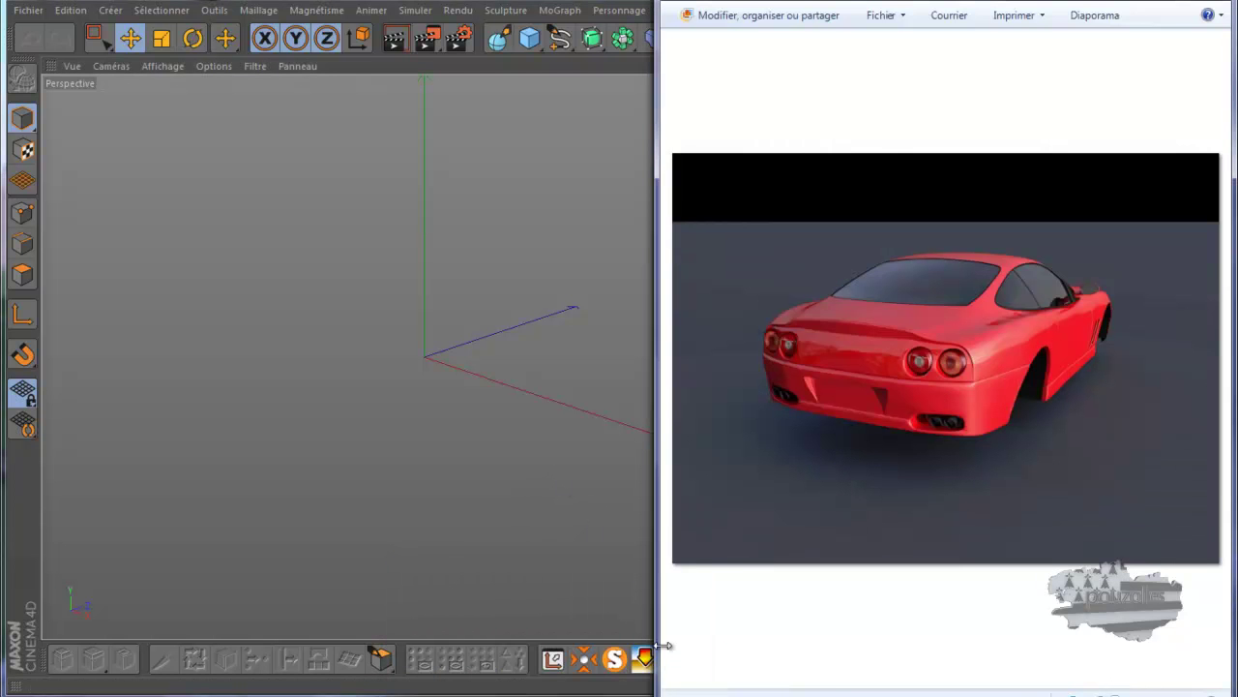
pyautogui.moveTo(936, 3); pyautogui.dragTo(329, 2)
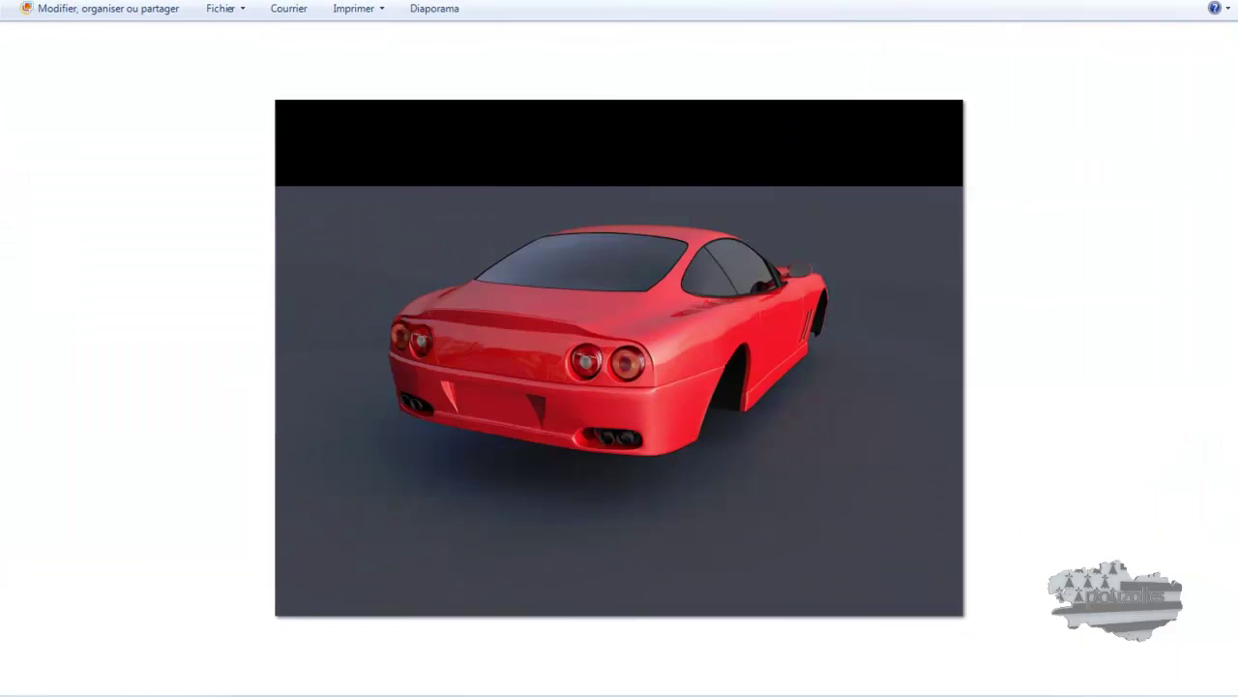
pyautogui.doubleClick(921, 5)
pyautogui.moveTo(920, 6); pyautogui.dragTo(331, 6)
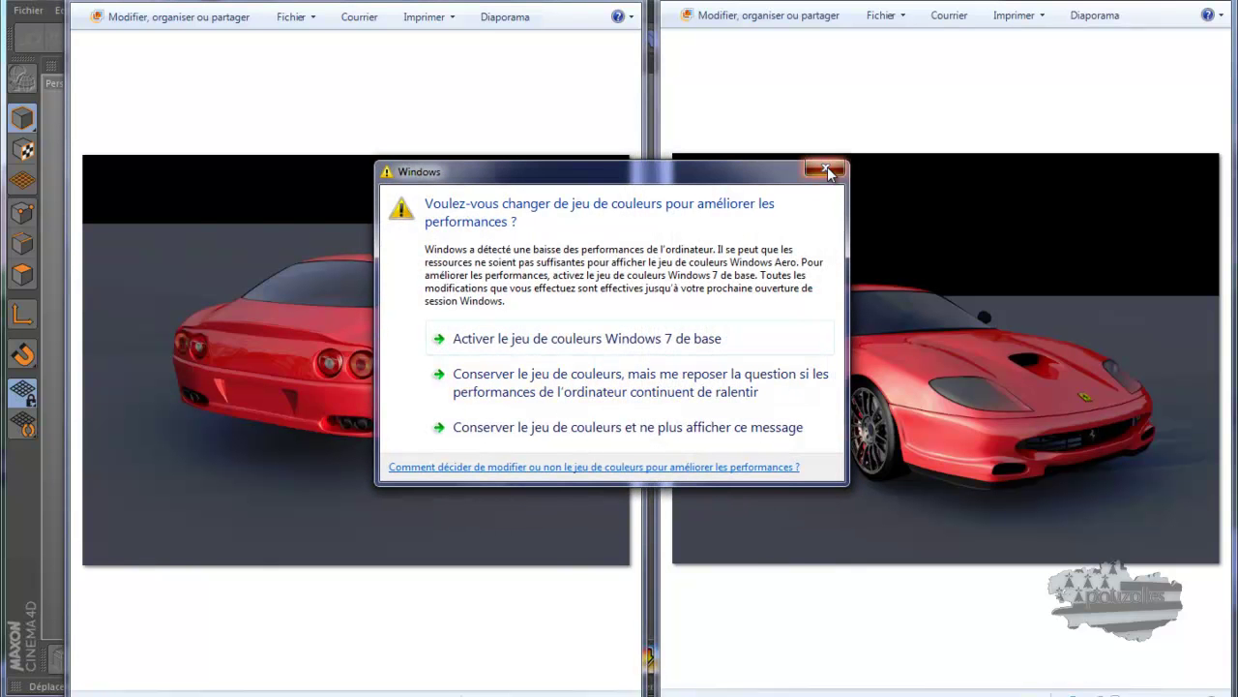
# Dismiss the Windows colour scheme prompt and put away both render windows to return to Cinema 4D
pyautogui.click(826, 169)
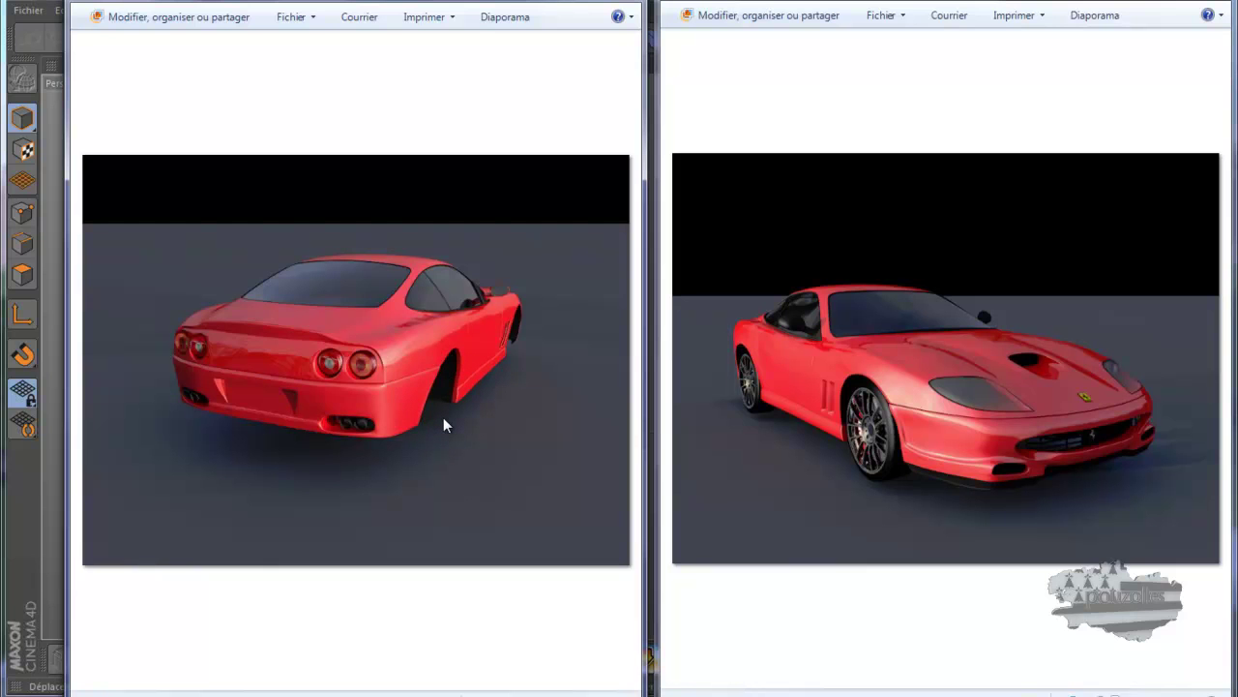
pyautogui.click(551, 4)
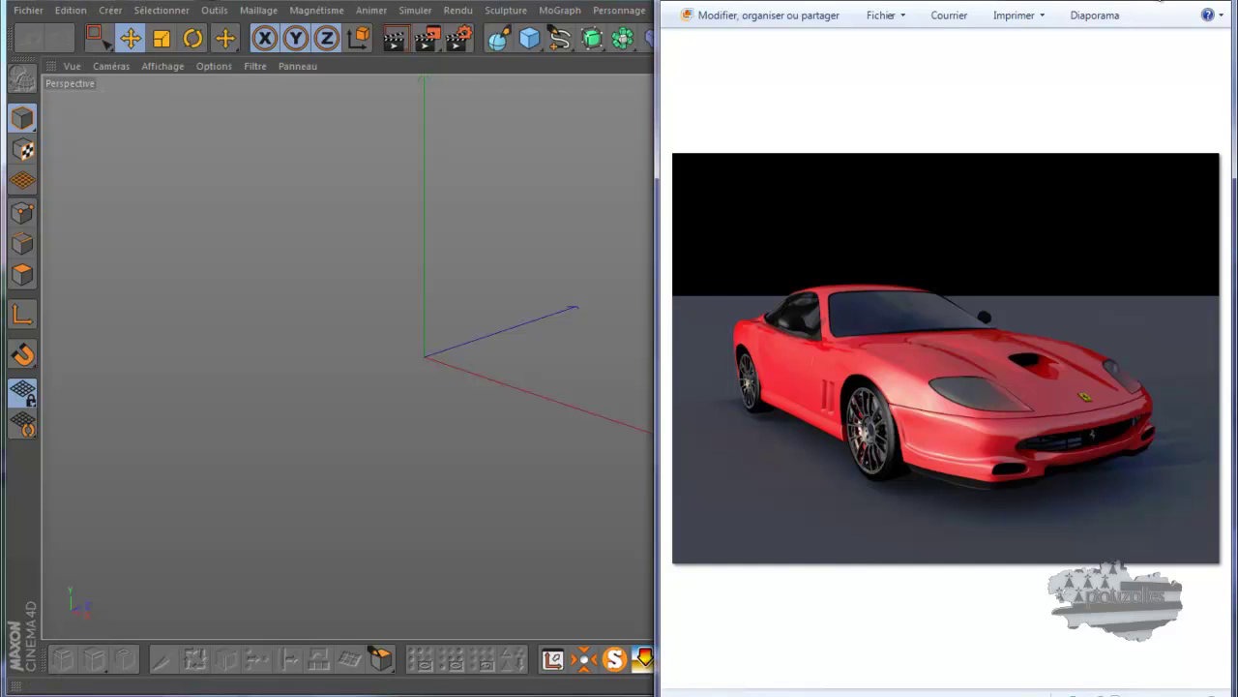
pyautogui.click(1132, 5)
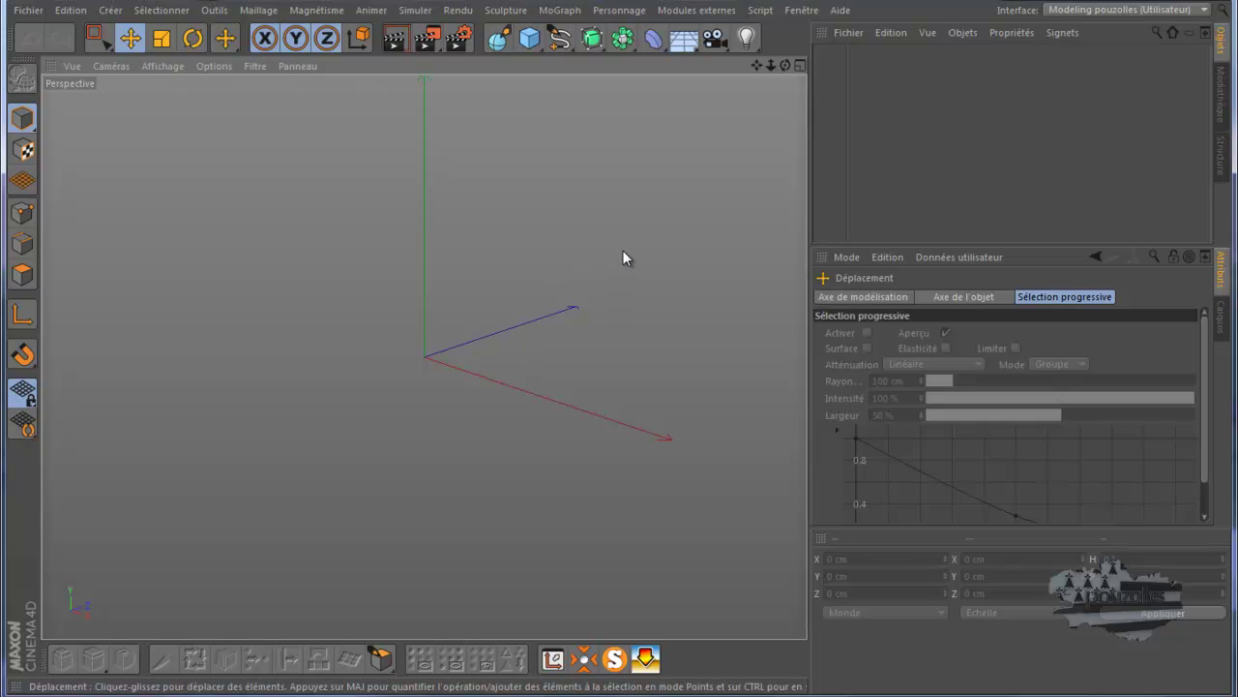
# Add a Spline Connector object from the external modules to the empty scene
pyautogui.click(714, 11)
pyautogui.click(711, 252)
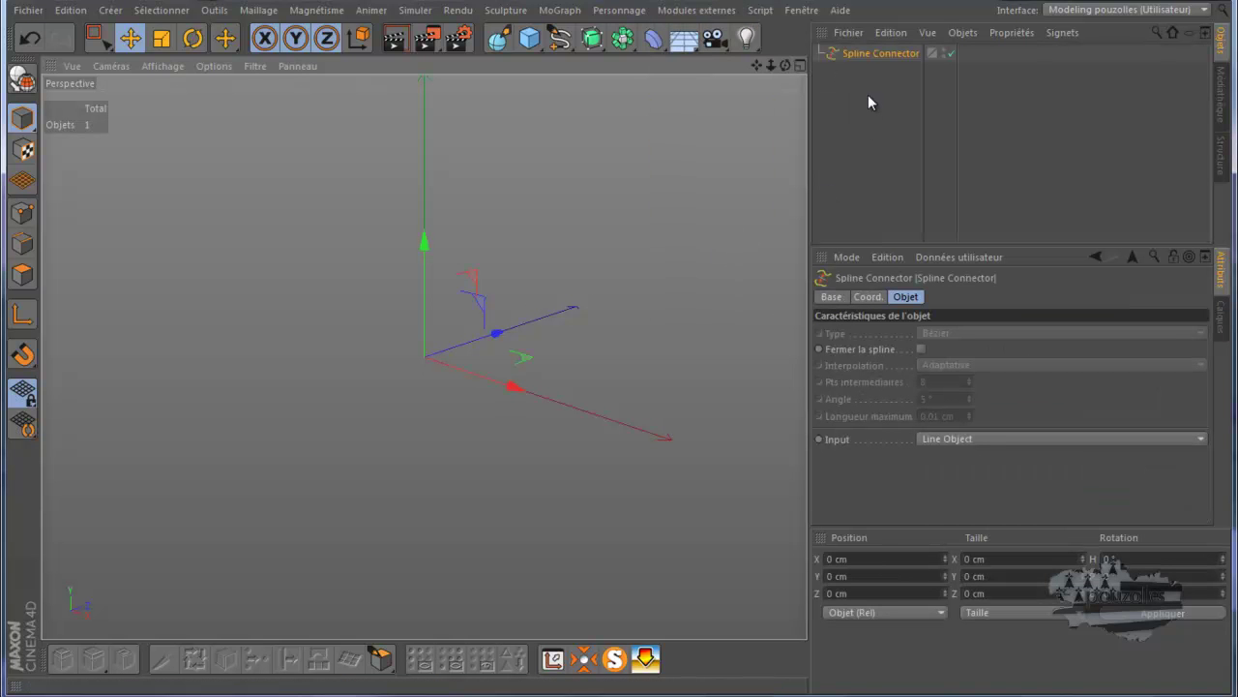
pyautogui.scroll(4, 474, 345)
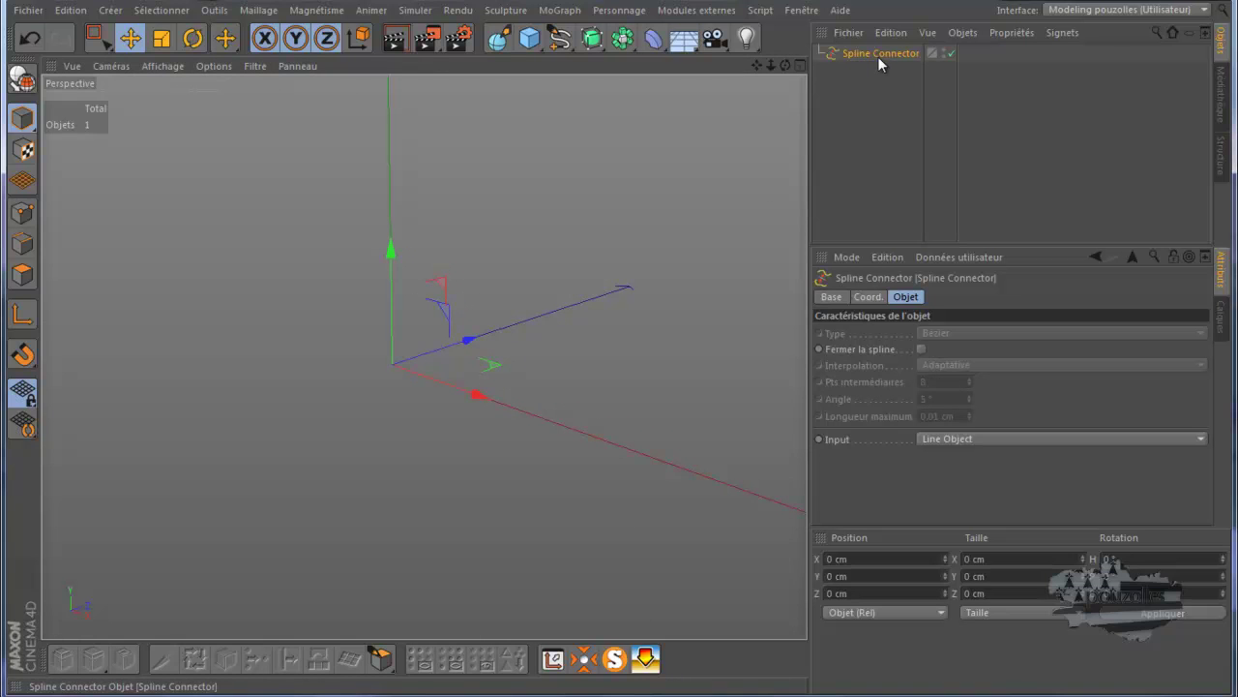
# Add a circle spline to the scene and set its plane to XZ
pyautogui.click(559, 38)
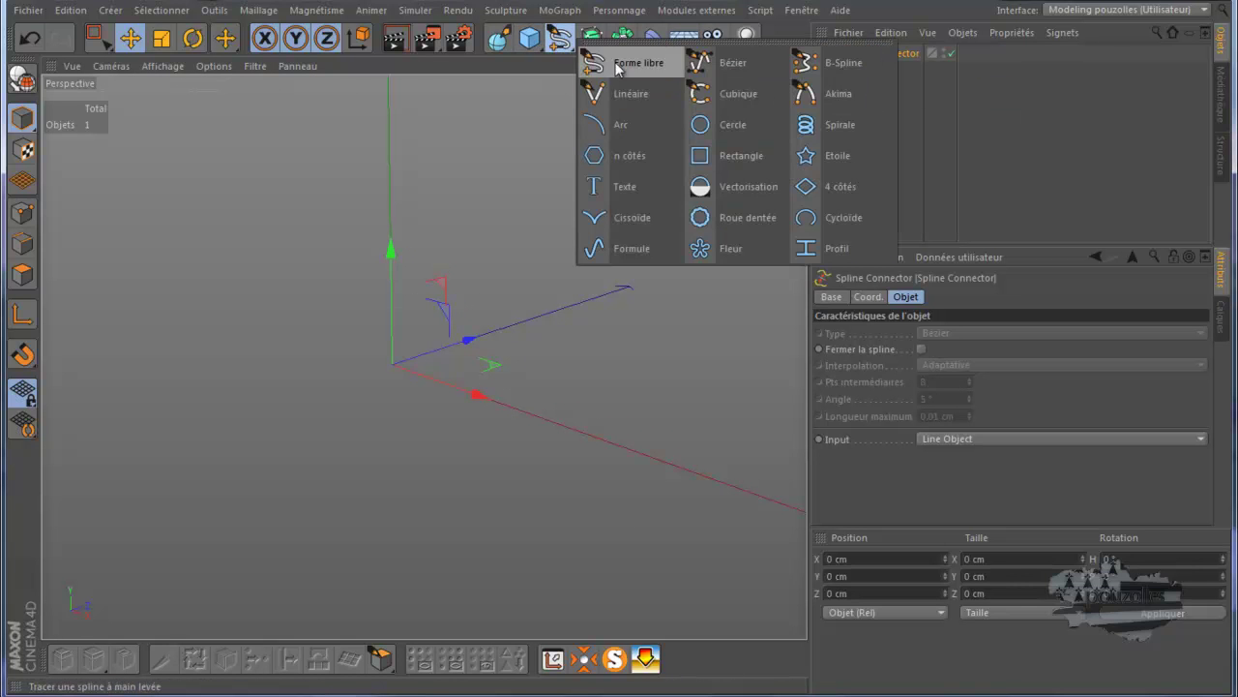
pyautogui.click(734, 125)
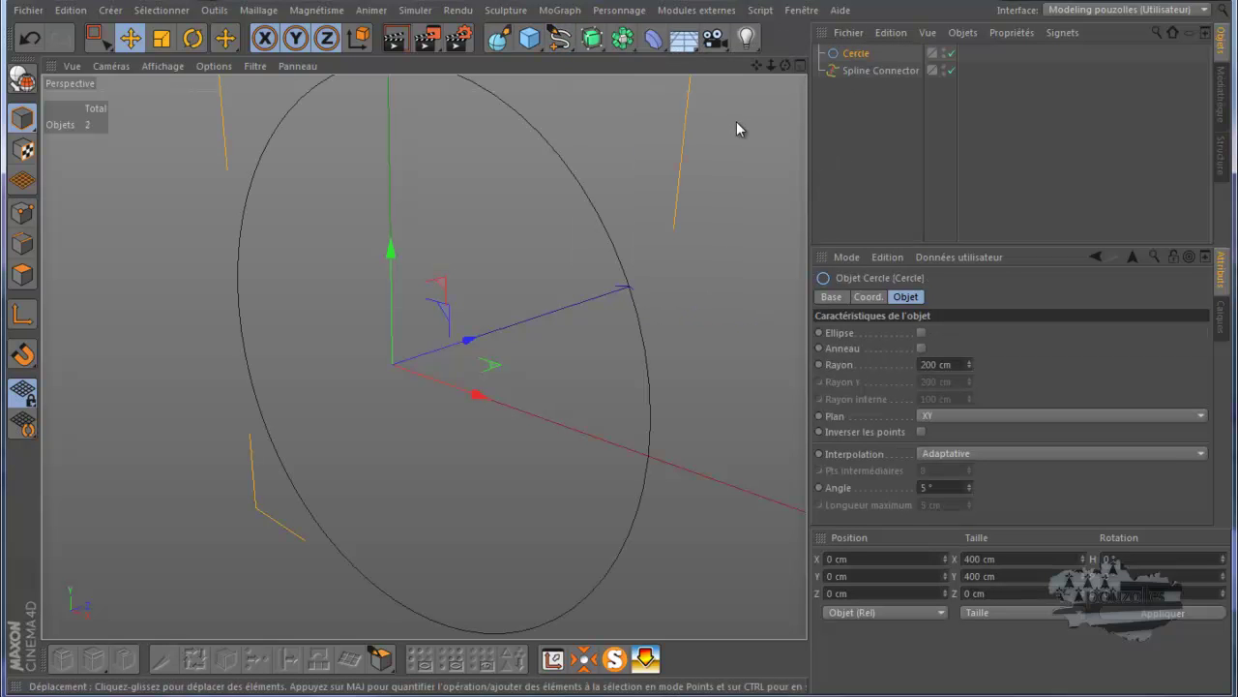
pyautogui.click(951, 415)
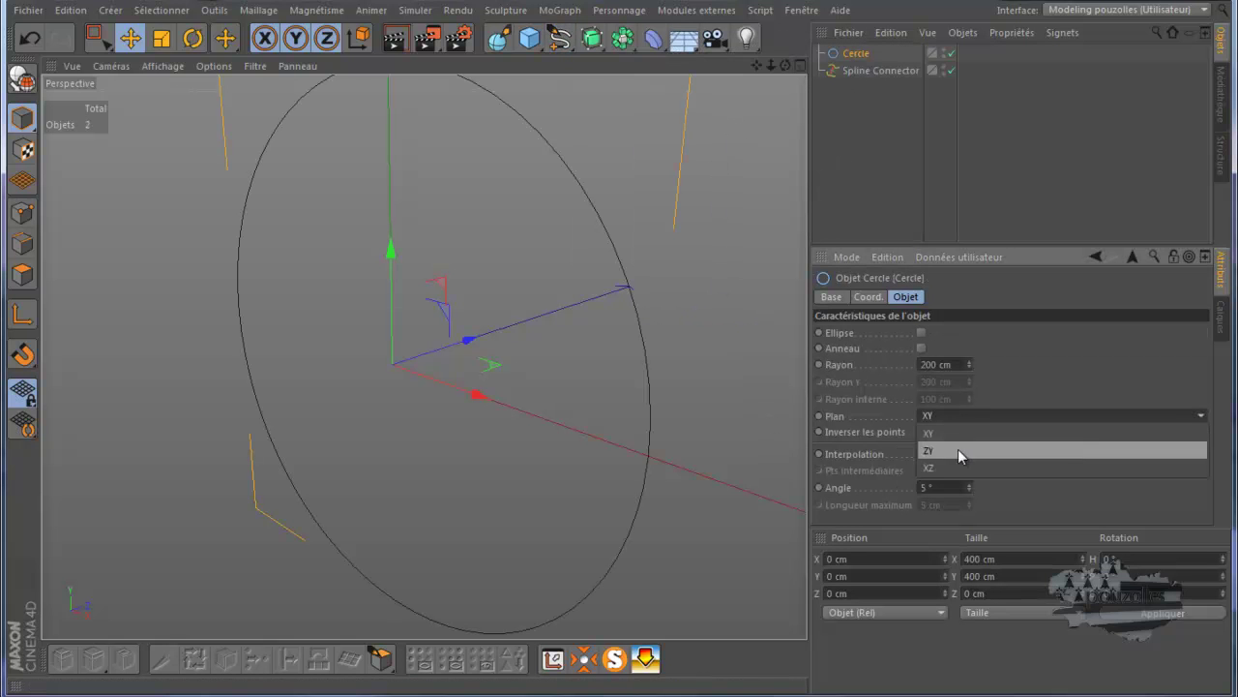
pyautogui.click(960, 465)
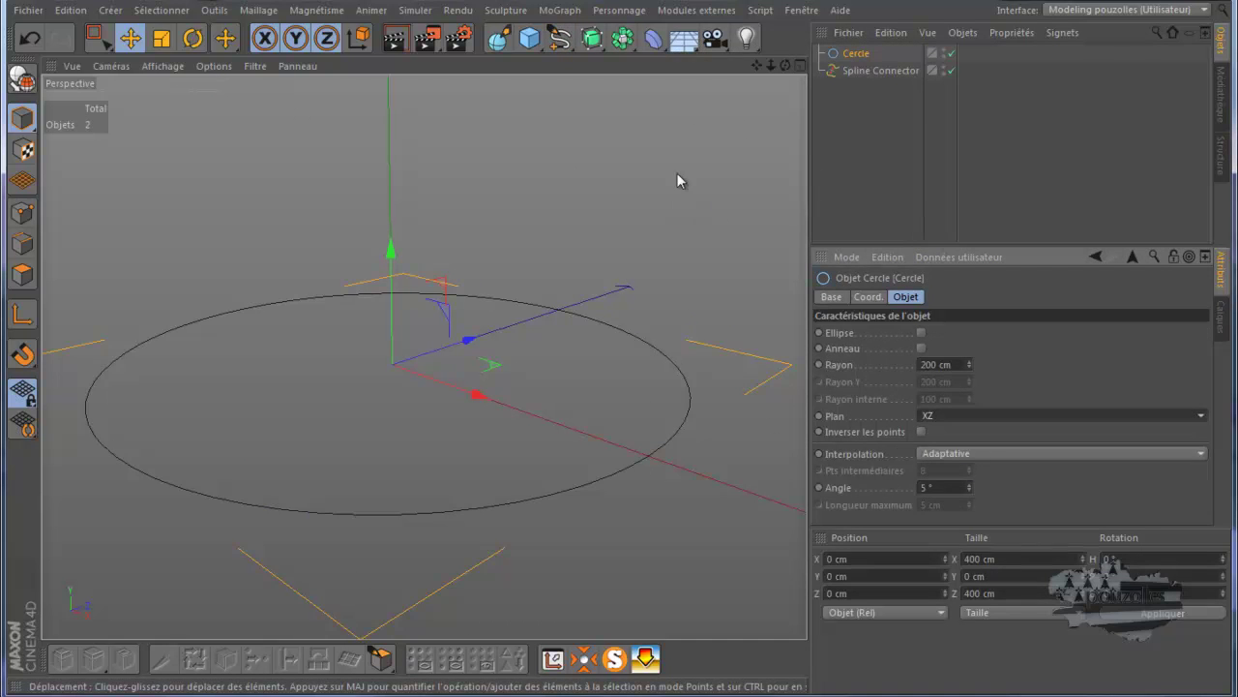
# Add an n-sided spline to the scene and set its plane to XZ
pyautogui.click(560, 37)
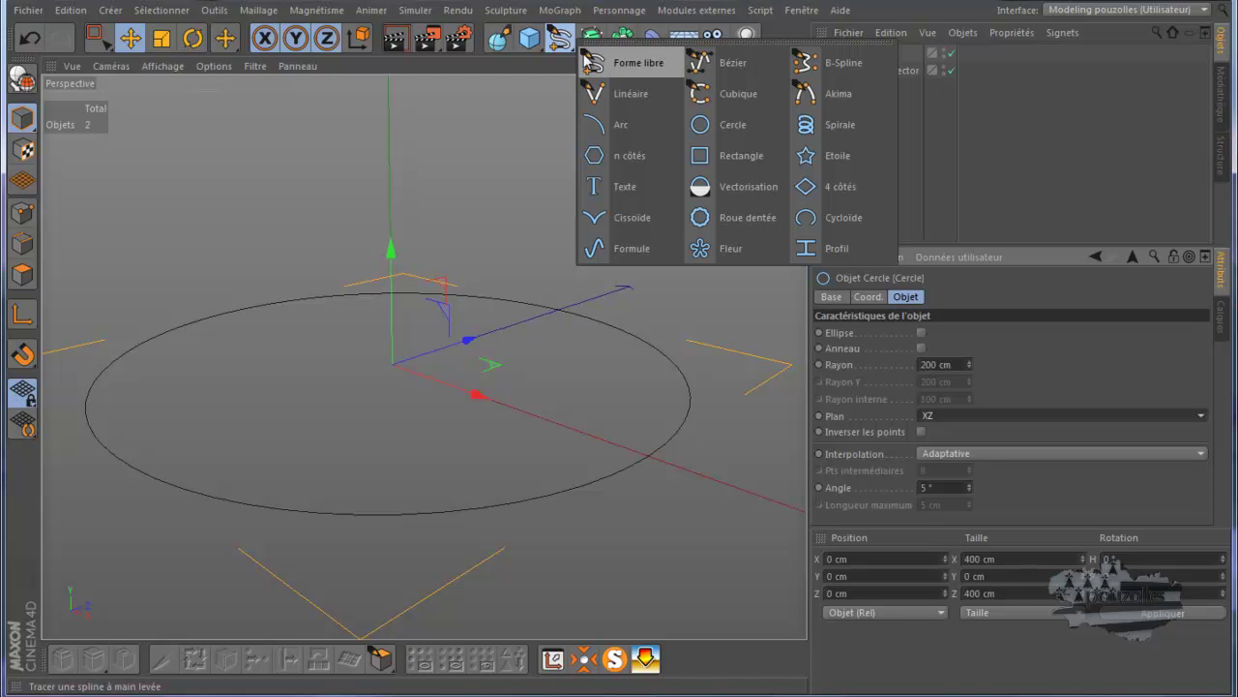
pyautogui.click(628, 157)
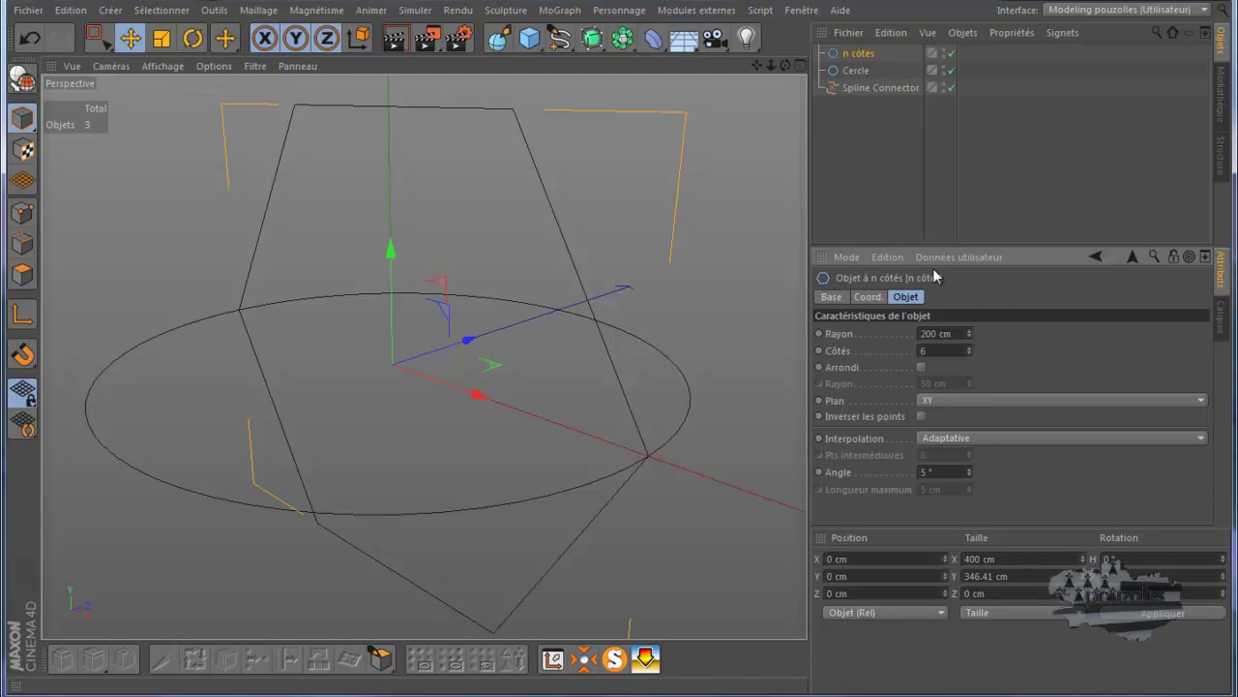
pyautogui.click(969, 401)
pyautogui.click(969, 452)
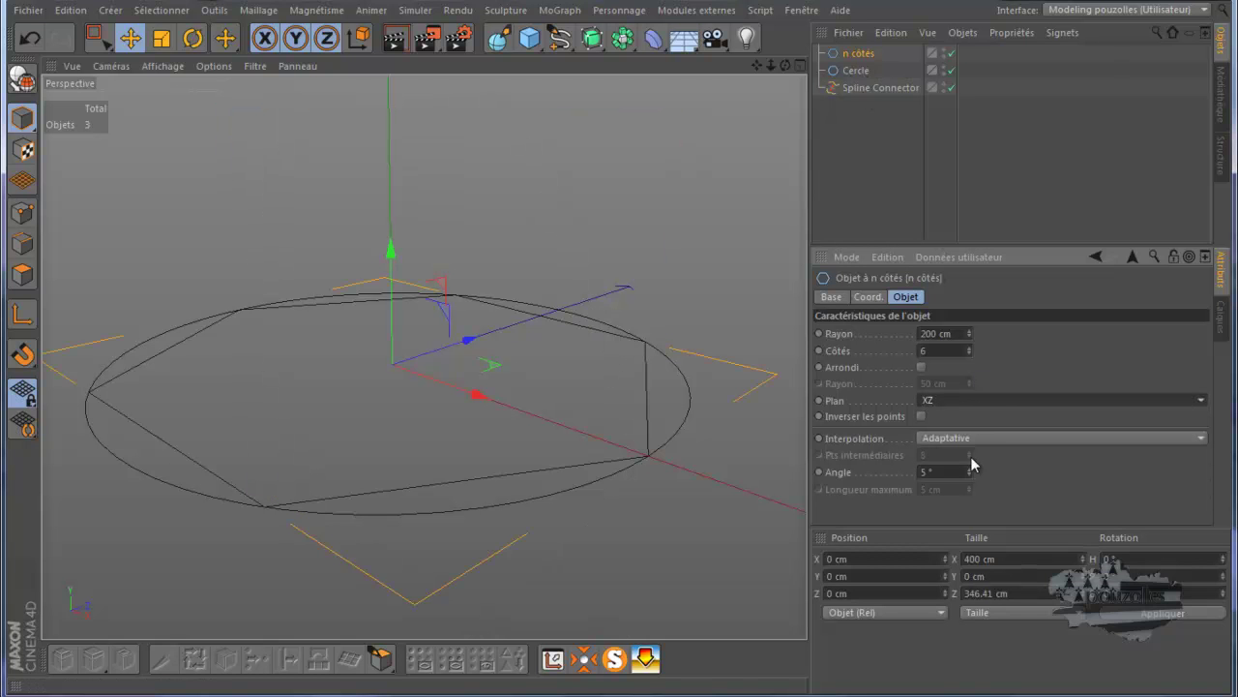
# Set the n-sided spline's radius to 40 cm and refine it to 30 cm
pyautogui.click(937, 333)
pyautogui.write('40')
pyautogui.press('Return')
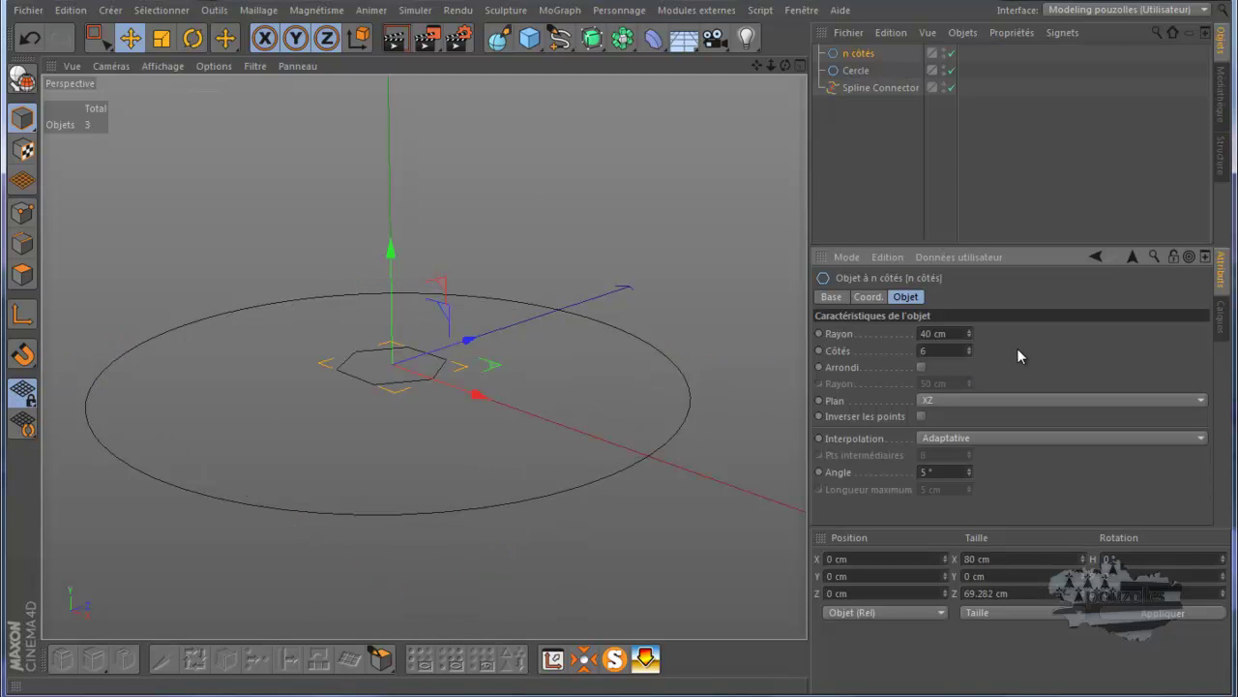
pyautogui.click(952, 334)
pyautogui.write('30')
pyautogui.press('Return')
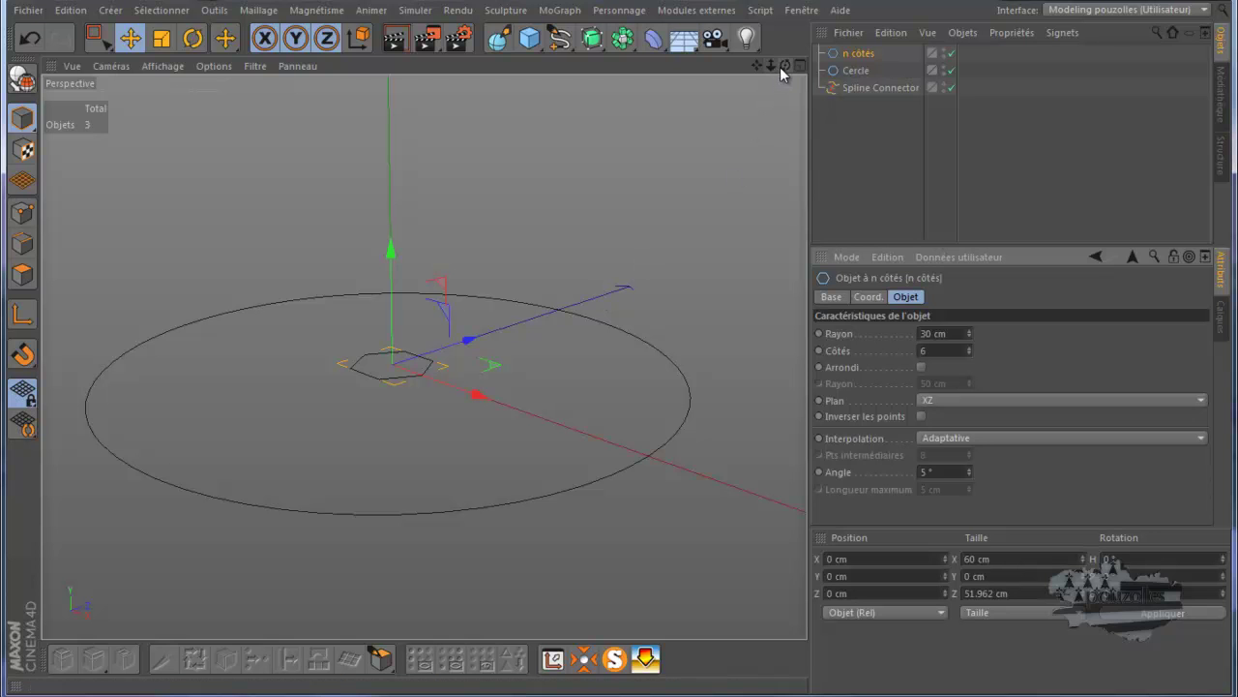
# Duplicate the hexagon, moving the copy along Z to about 92 cm and the original to about -77 cm
pyautogui.moveTo(785, 64); pyautogui.dragTo(617, 352)
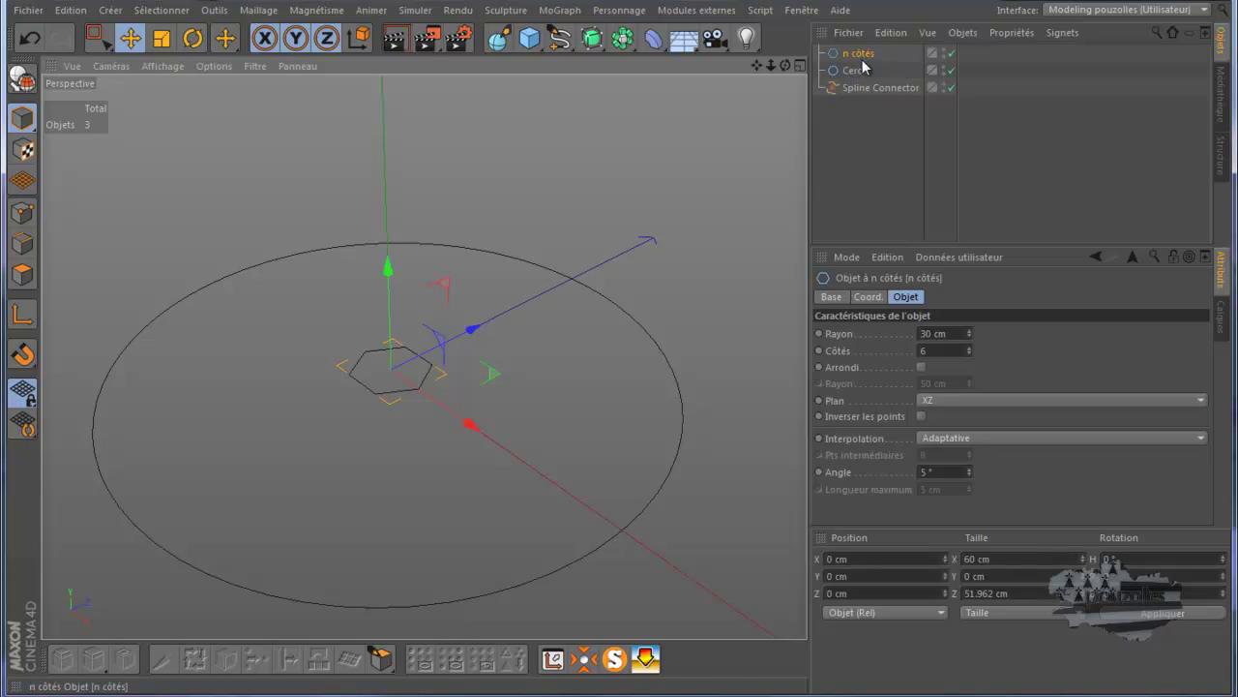
pyautogui.keyDown('ctrl'); pyautogui.moveTo(855, 53); pyautogui.dragTo(856, 70); pyautogui.keyUp('ctrl')
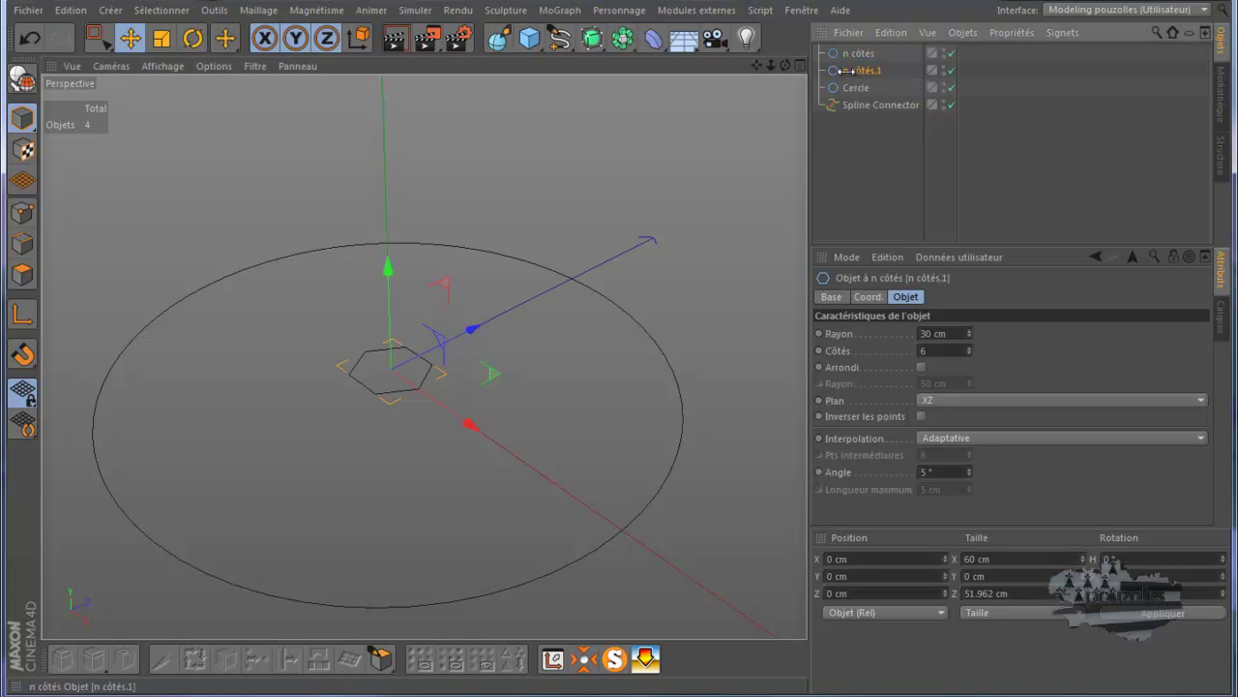
pyautogui.moveTo(478, 326); pyautogui.dragTo(558, 286)
pyautogui.click(423, 380)
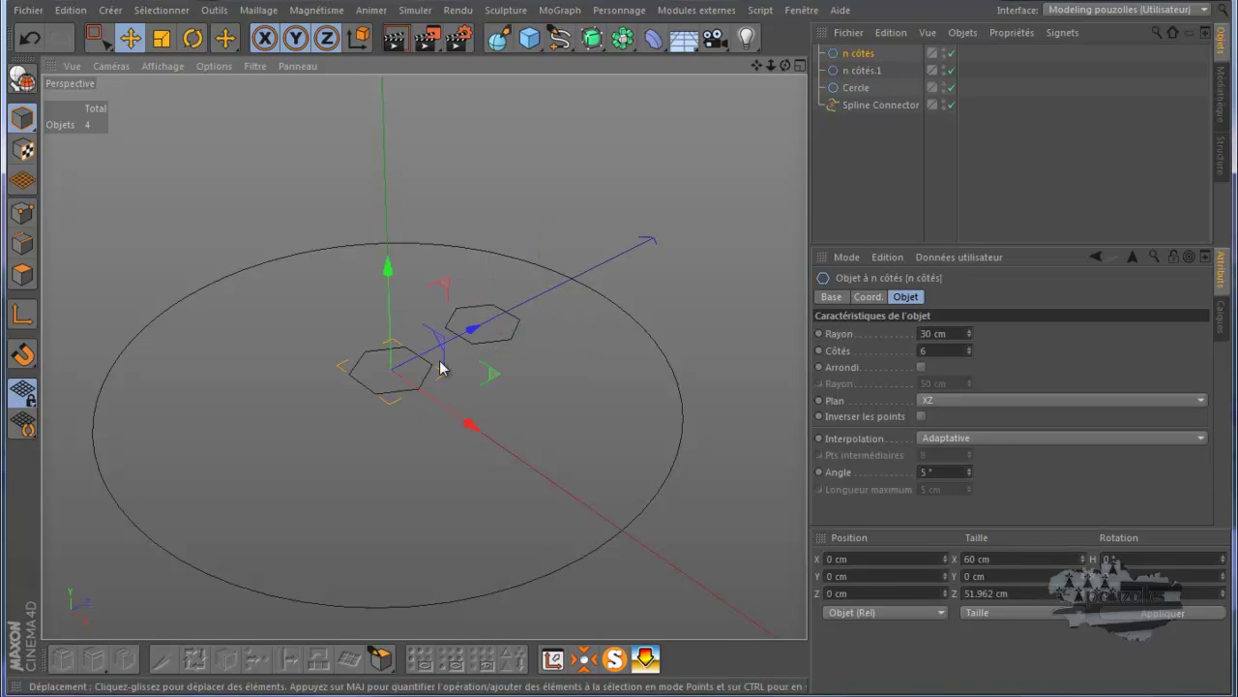
pyautogui.moveTo(470, 327); pyautogui.dragTo(388, 391)
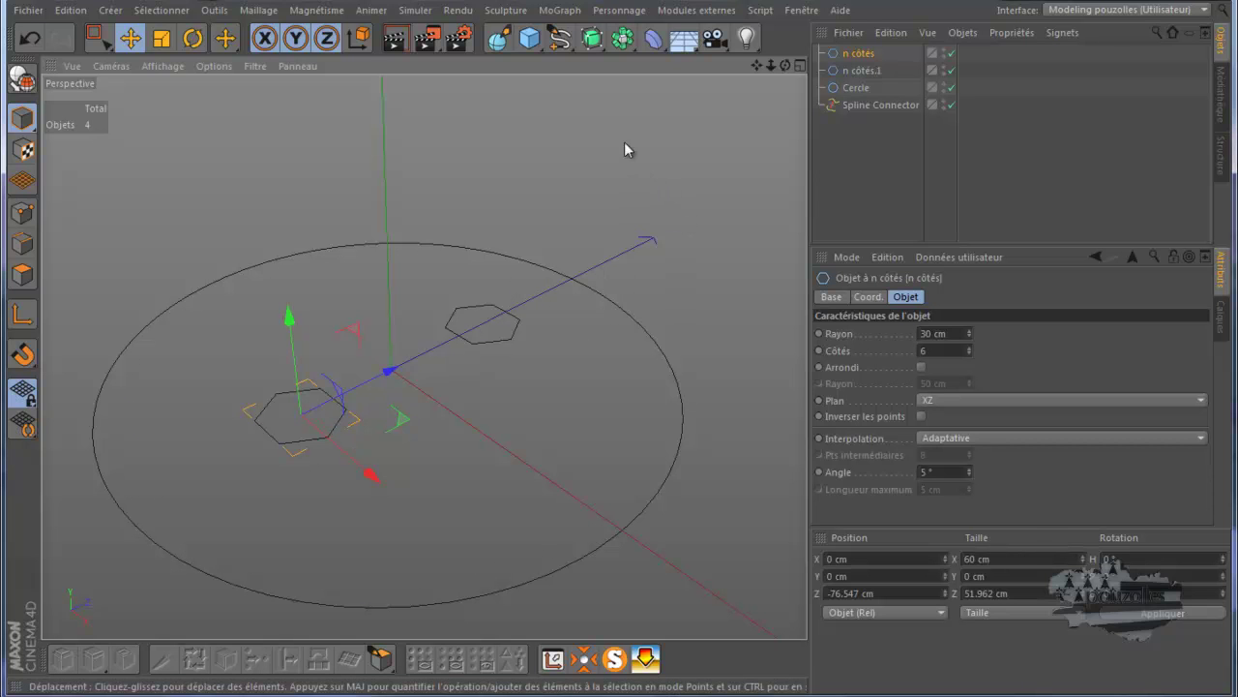
# Add an Extrusion object and make the circle and both hexagon splines its children
pyautogui.click(592, 40)
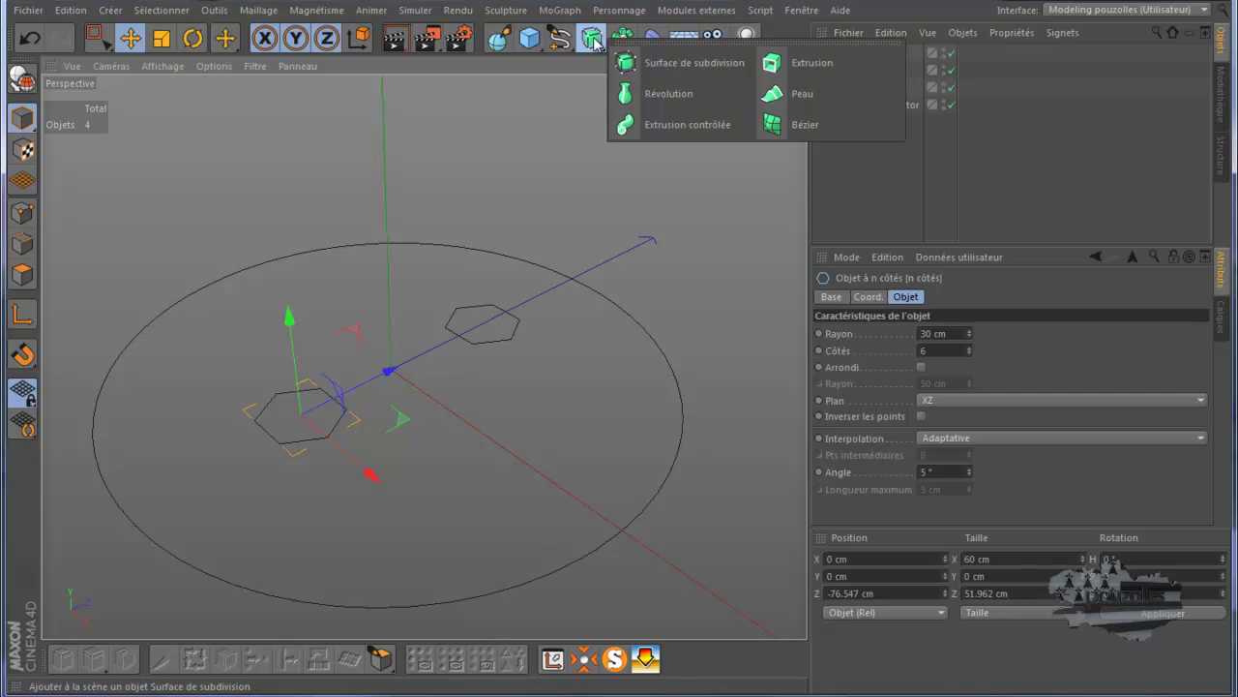
pyautogui.click(798, 64)
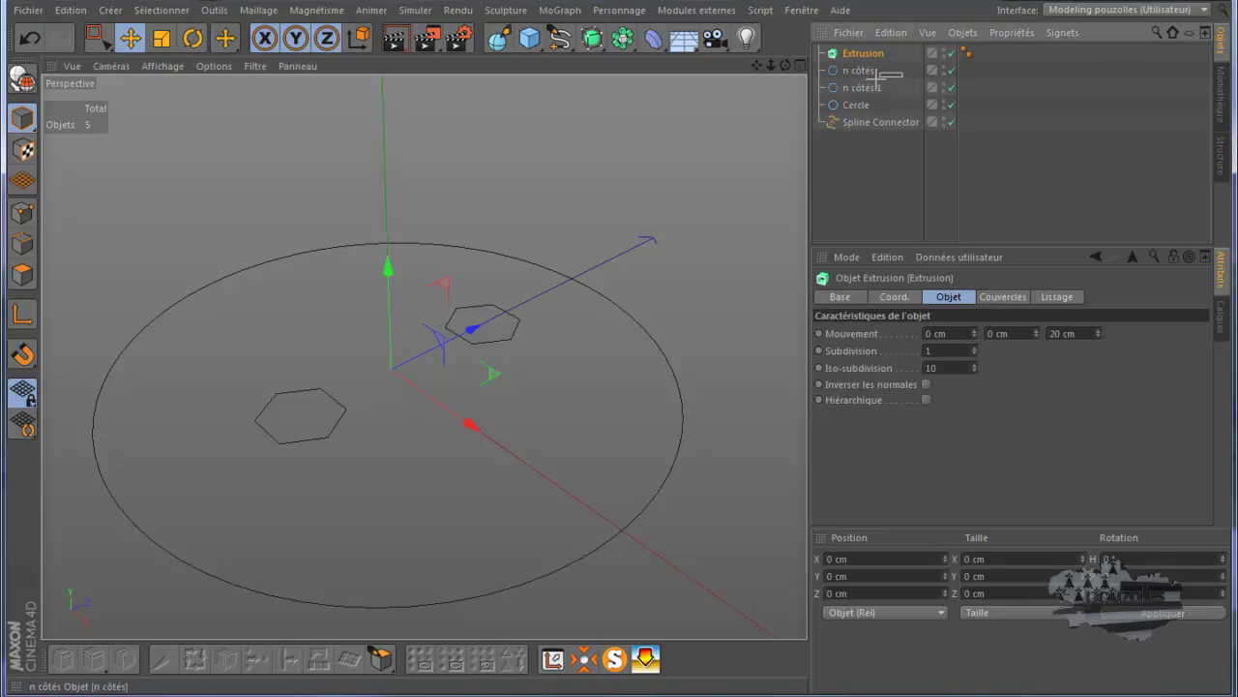
pyautogui.click(856, 104)
pyautogui.keyDown('shift'); pyautogui.click(858, 74); pyautogui.keyUp('shift')
pyautogui.moveTo(858, 73); pyautogui.dragTo(864, 55)
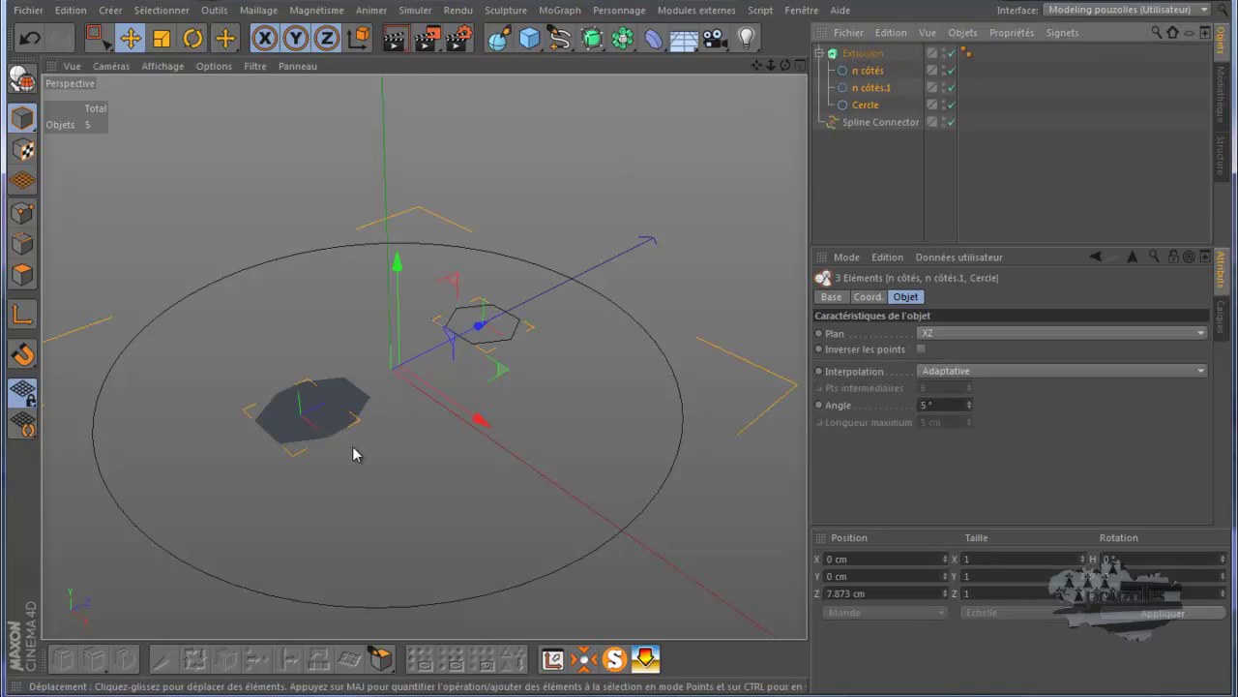
# Set the Extrusion's movement to 30 cm in Y and 0 cm in Z
pyautogui.click(864, 53)
pyautogui.click(988, 333)
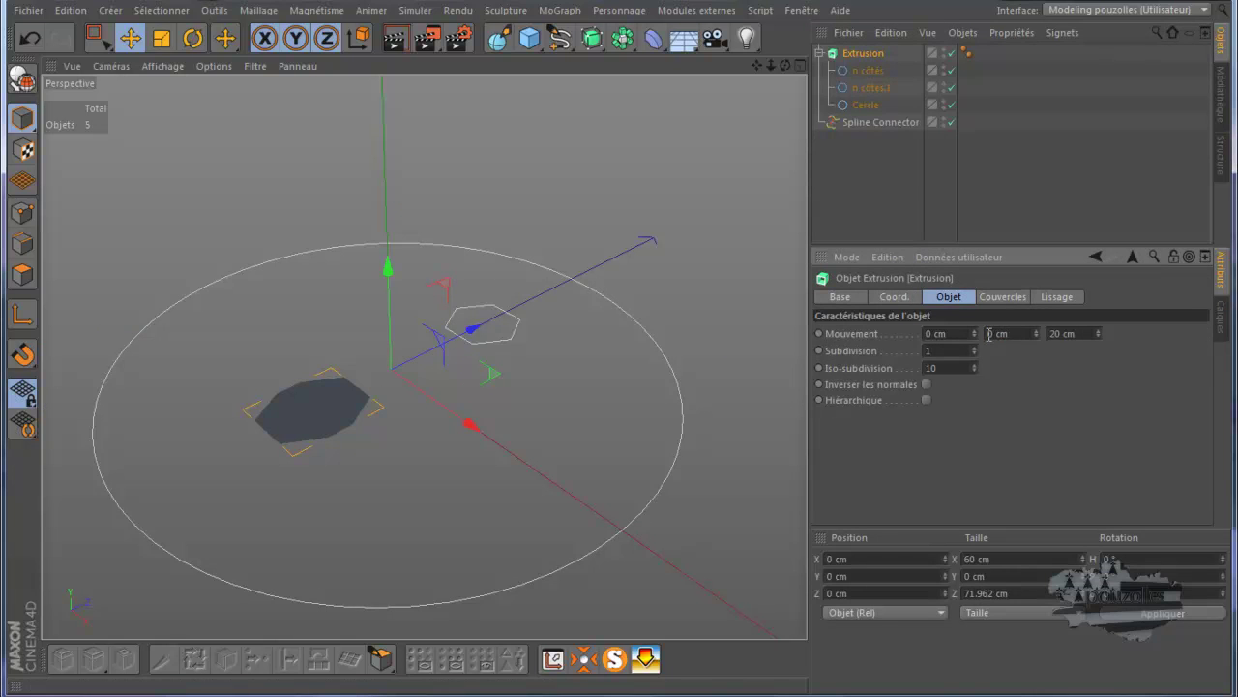
pyautogui.write('3')
pyautogui.click(1055, 333)
pyautogui.write('0')
pyautogui.press('Return')
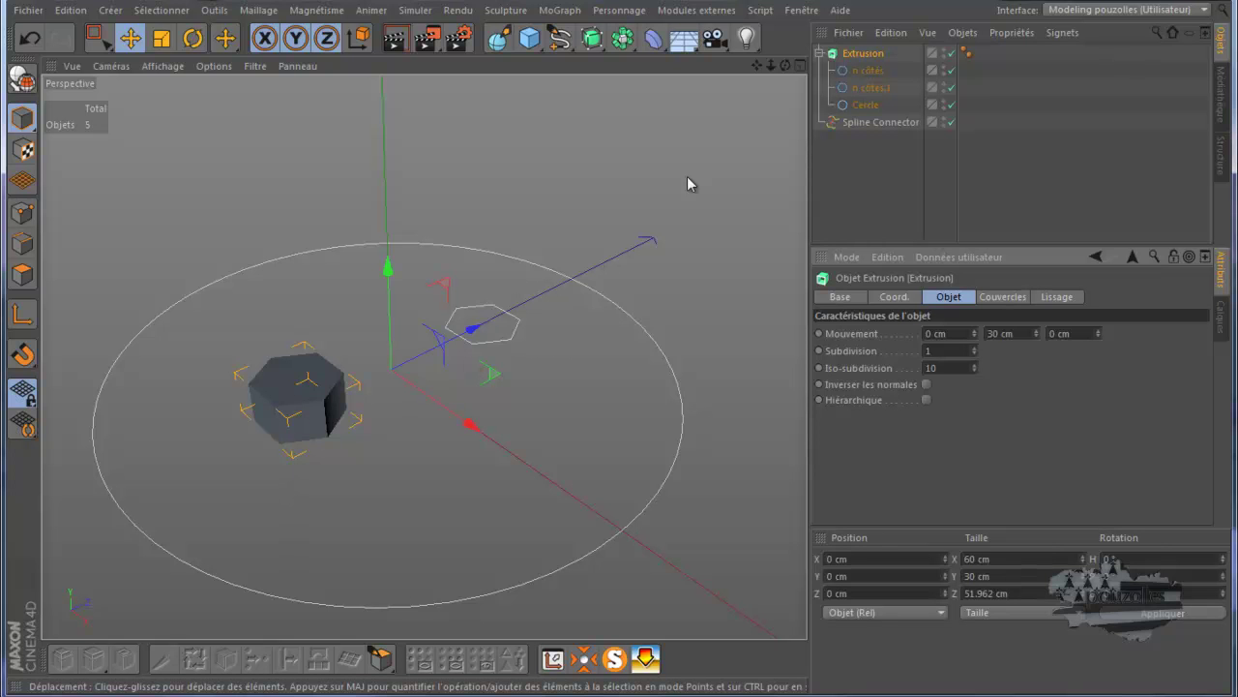
# Move the n côtés.1 spline above n côtés within the Extrusion's children and select the circle
pyautogui.click(864, 88)
pyautogui.moveTo(864, 88); pyautogui.dragTo(865, 67)
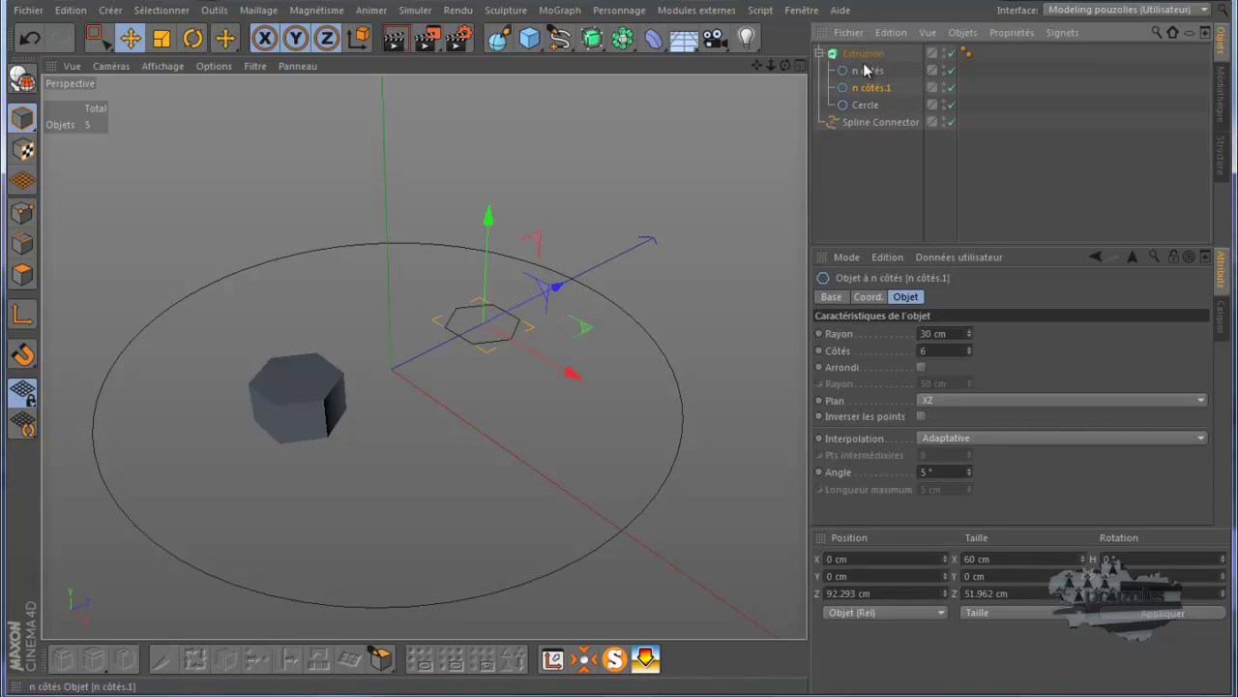
pyautogui.click(859, 105)
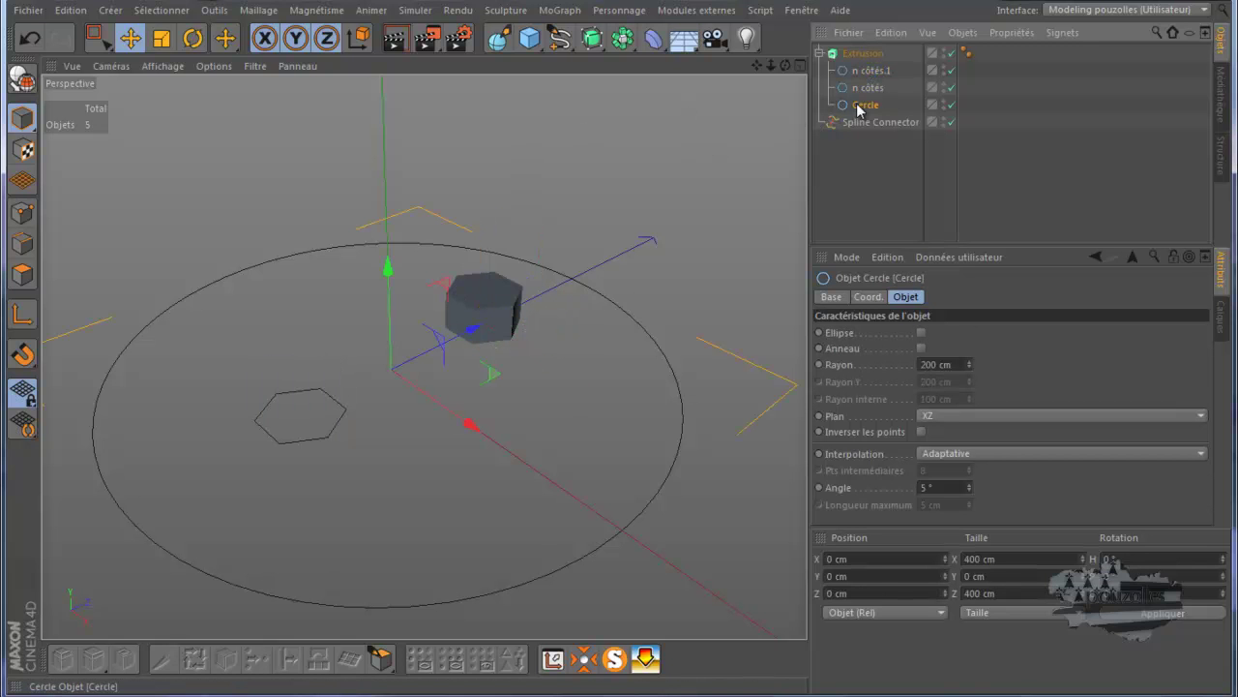
# Group the circle and both hexagons under the Extrusion into a null object, expand the group and select the circle
pyautogui.click(851, 108)
pyautogui.moveTo(851, 105)
pyautogui.mouseDown()
pyautogui.moveTo(858, 66)
pyautogui.moveTo(856, 117)
pyautogui.mouseUp()
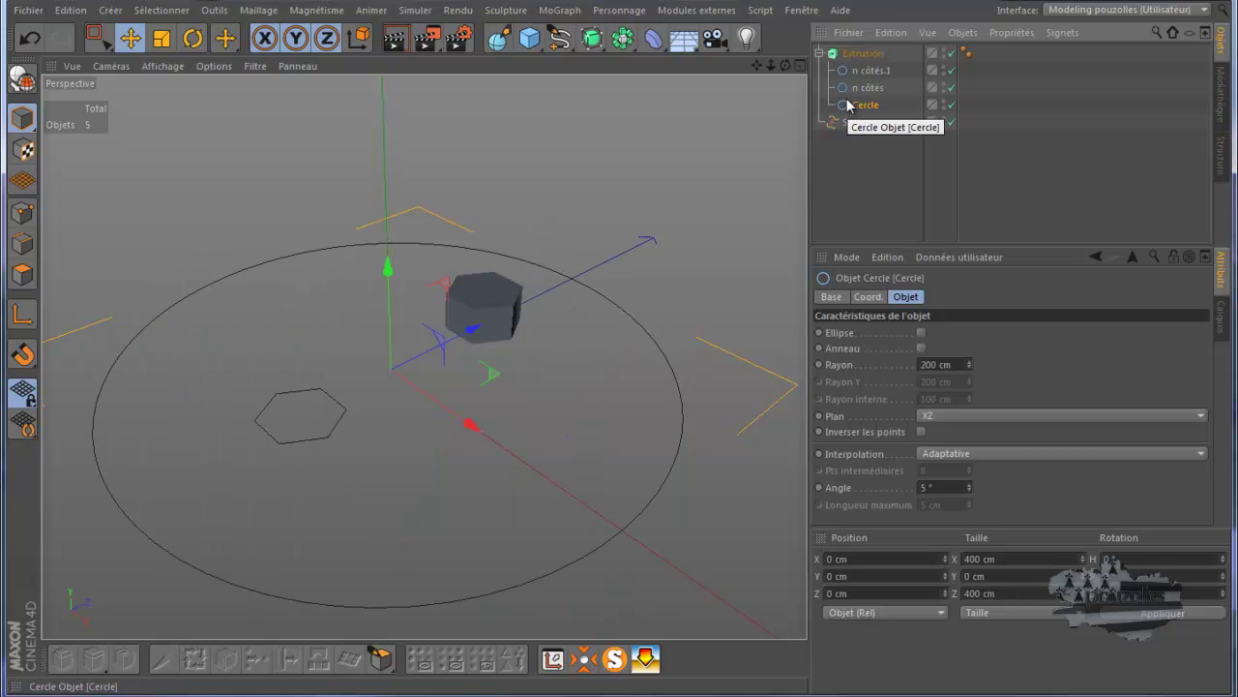
pyautogui.moveTo(864, 104)
pyautogui.mouseDown()
pyautogui.moveTo(888, 97)
pyautogui.moveTo(852, 116)
pyautogui.mouseUp()
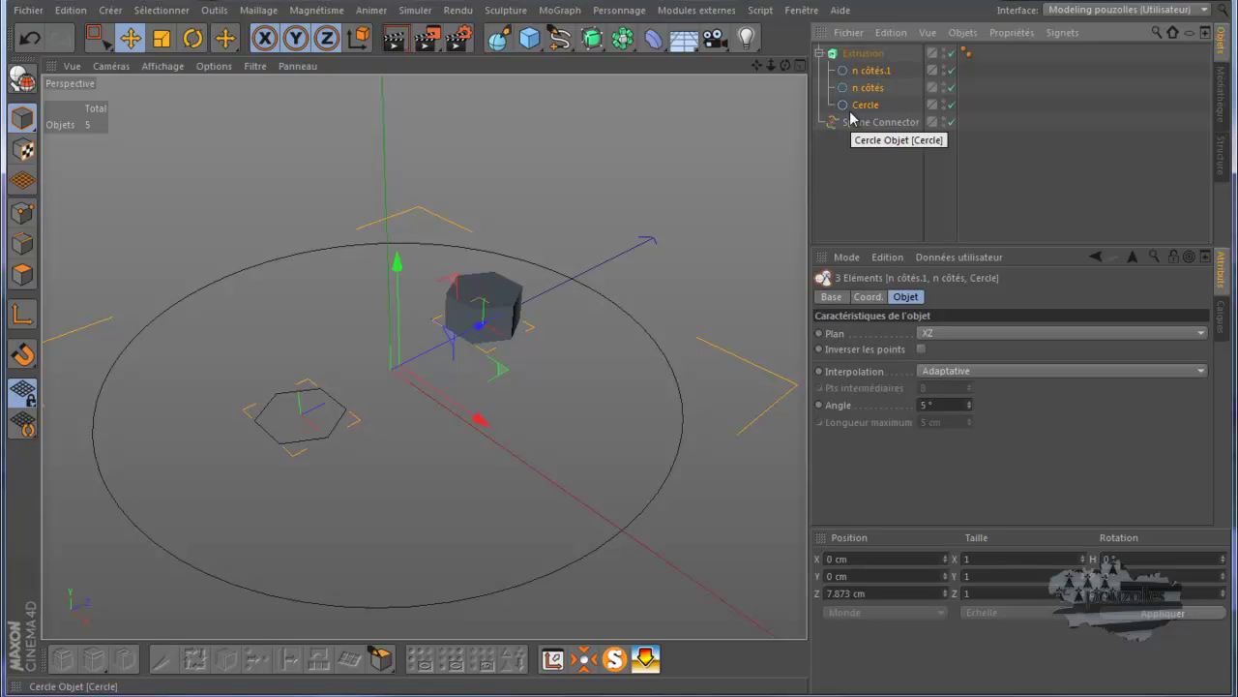
pyautogui.hotkey('alt', 'g')
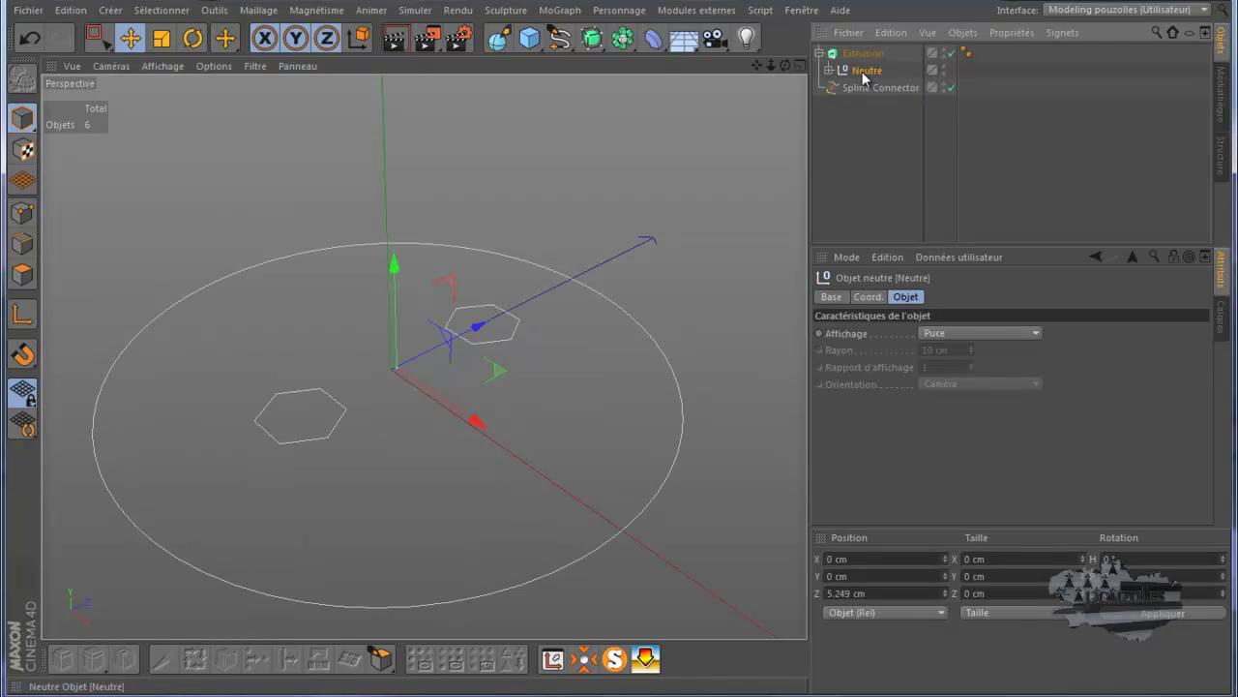
pyautogui.click(830, 71)
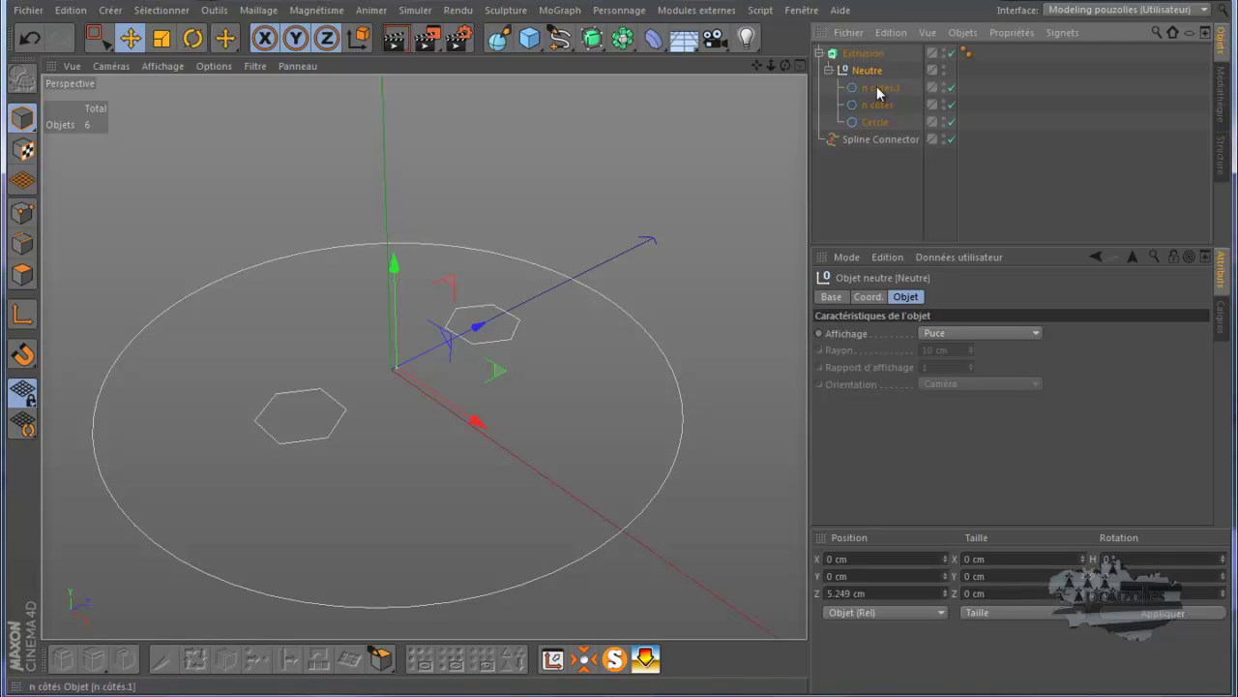
pyautogui.click(876, 124)
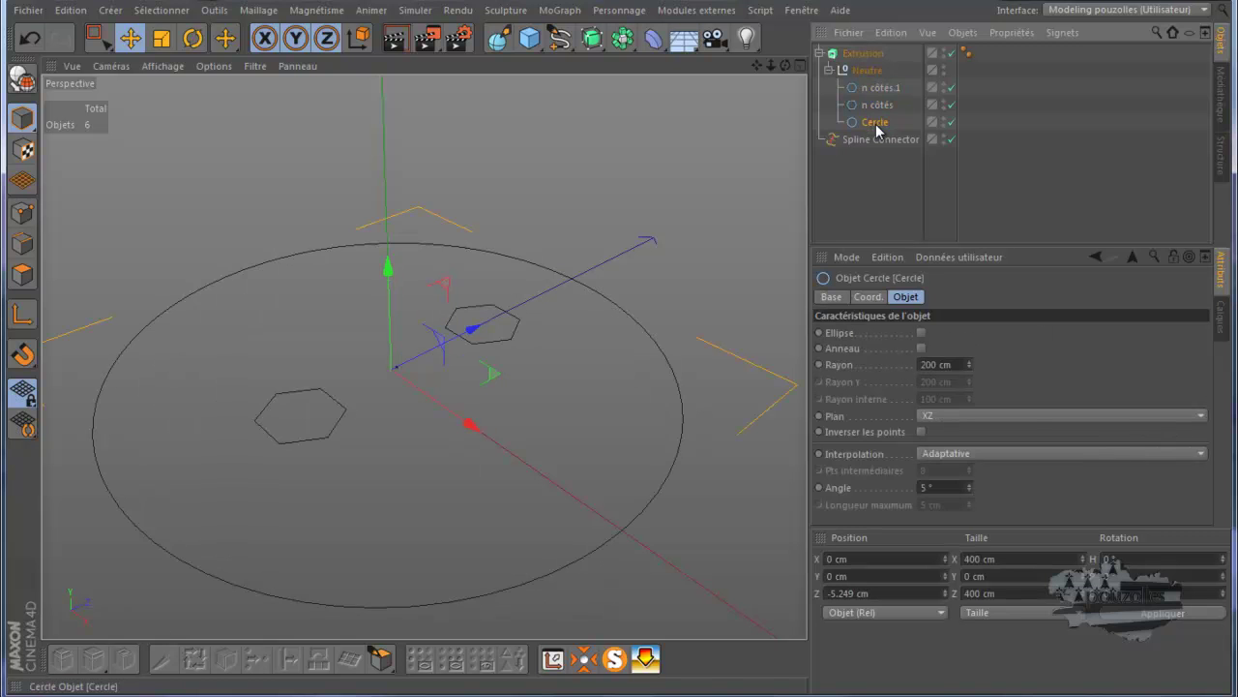
# Move the circle out of the null directly under the Extrusion, then make the null a child of the circle and expand it
pyautogui.moveTo(877, 126); pyautogui.dragTo(868, 70)
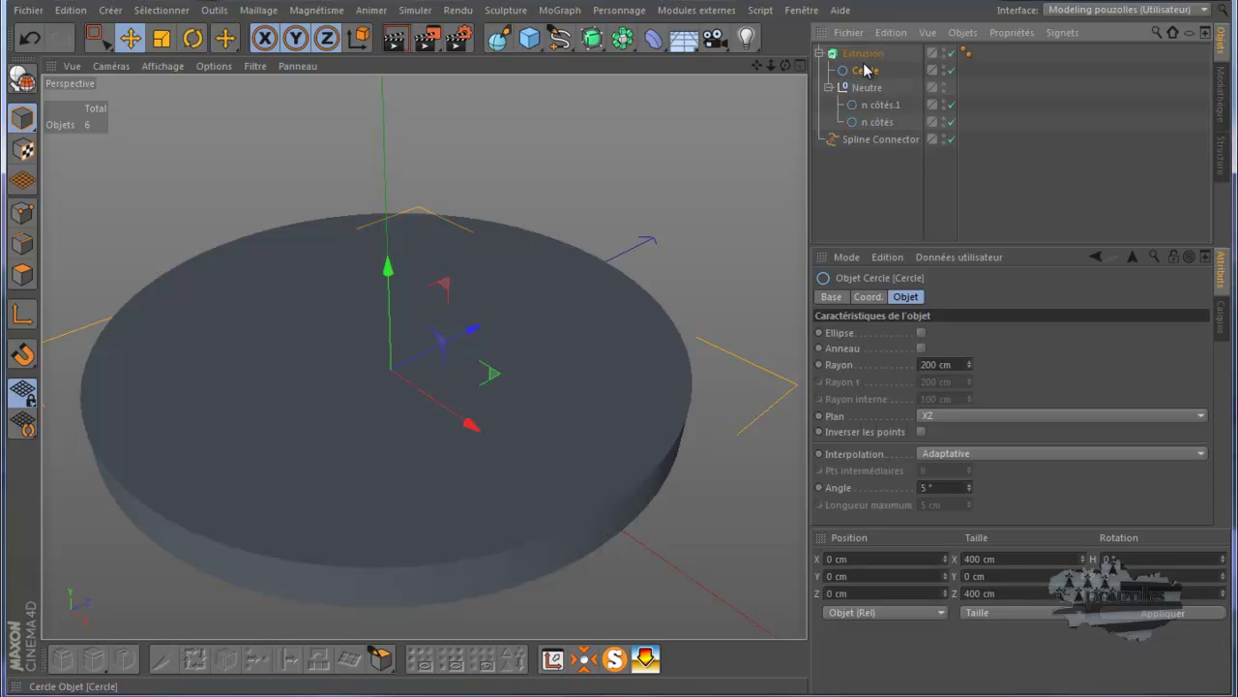
pyautogui.click(830, 88)
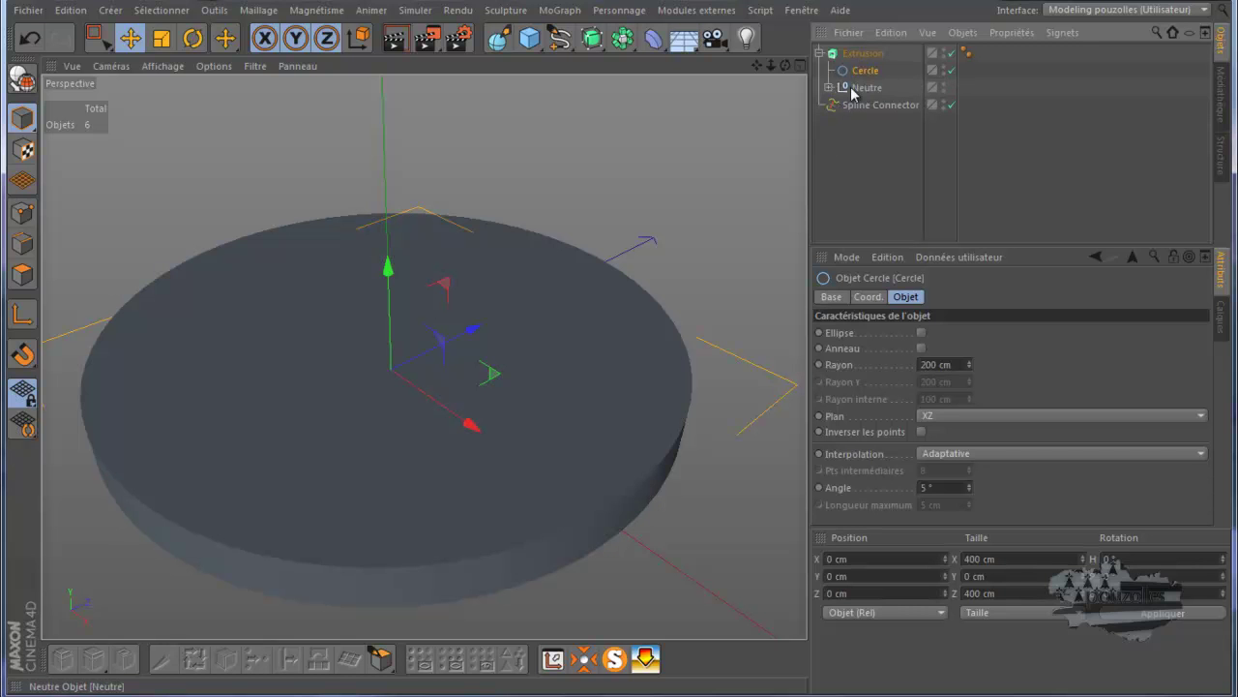
pyautogui.moveTo(860, 94); pyautogui.dragTo(867, 82)
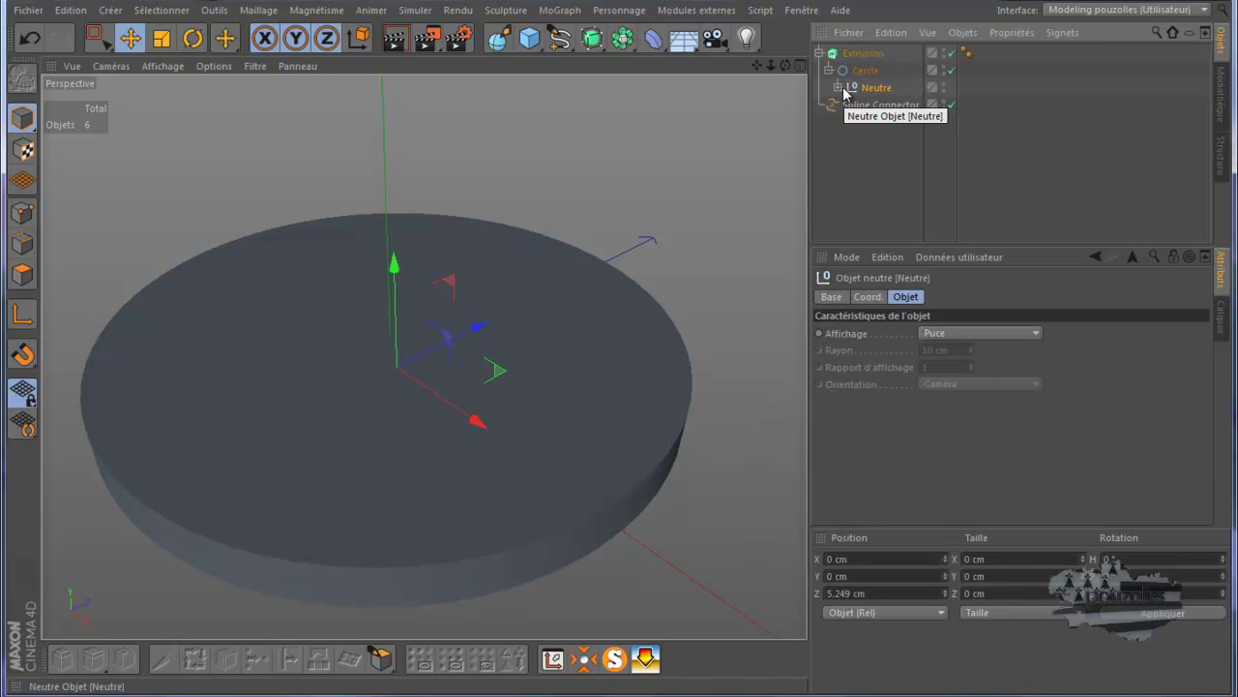
pyautogui.click(839, 88)
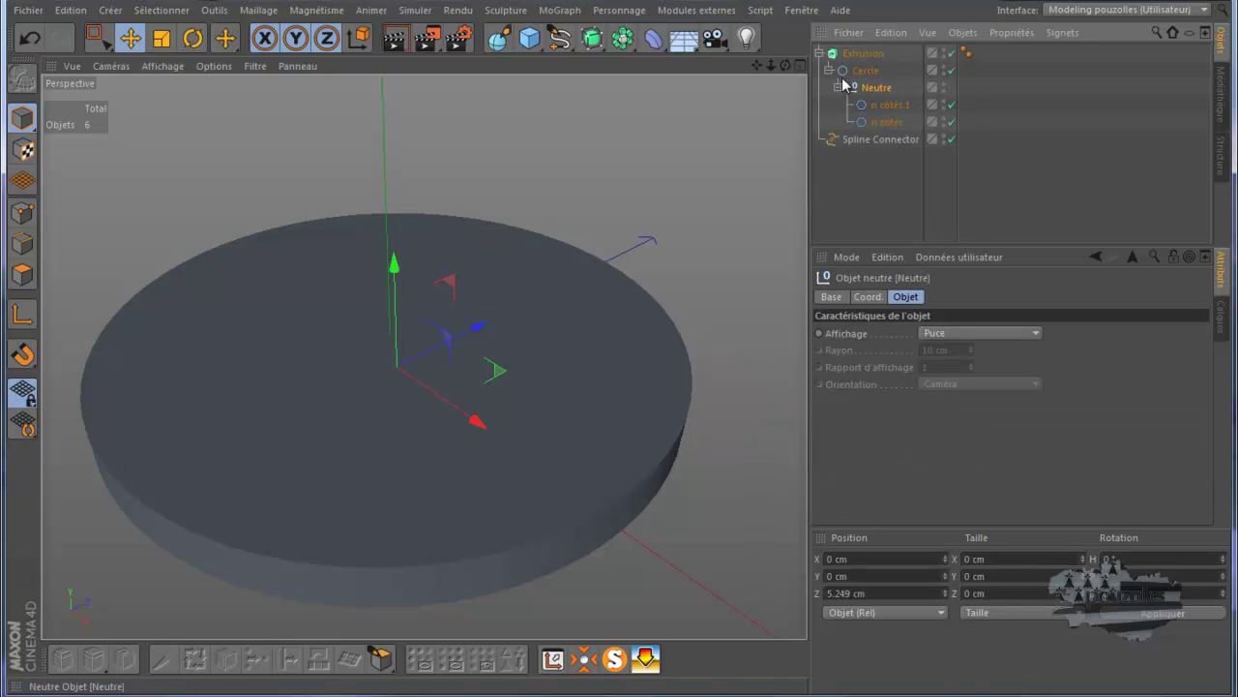
# Move both hexagons out of the null into the Spline Connector and delete the emptied null
pyautogui.moveTo(981, 94); pyautogui.dragTo(884, 143)
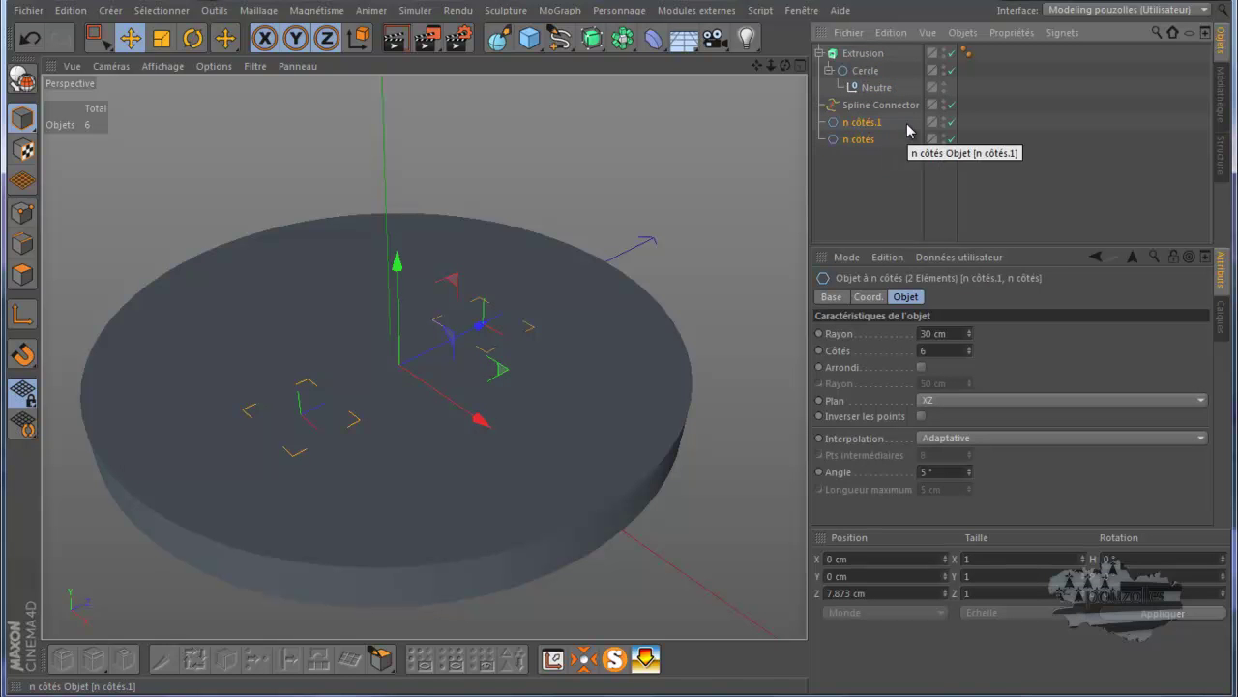
pyautogui.moveTo(855, 123); pyautogui.dragTo(878, 113)
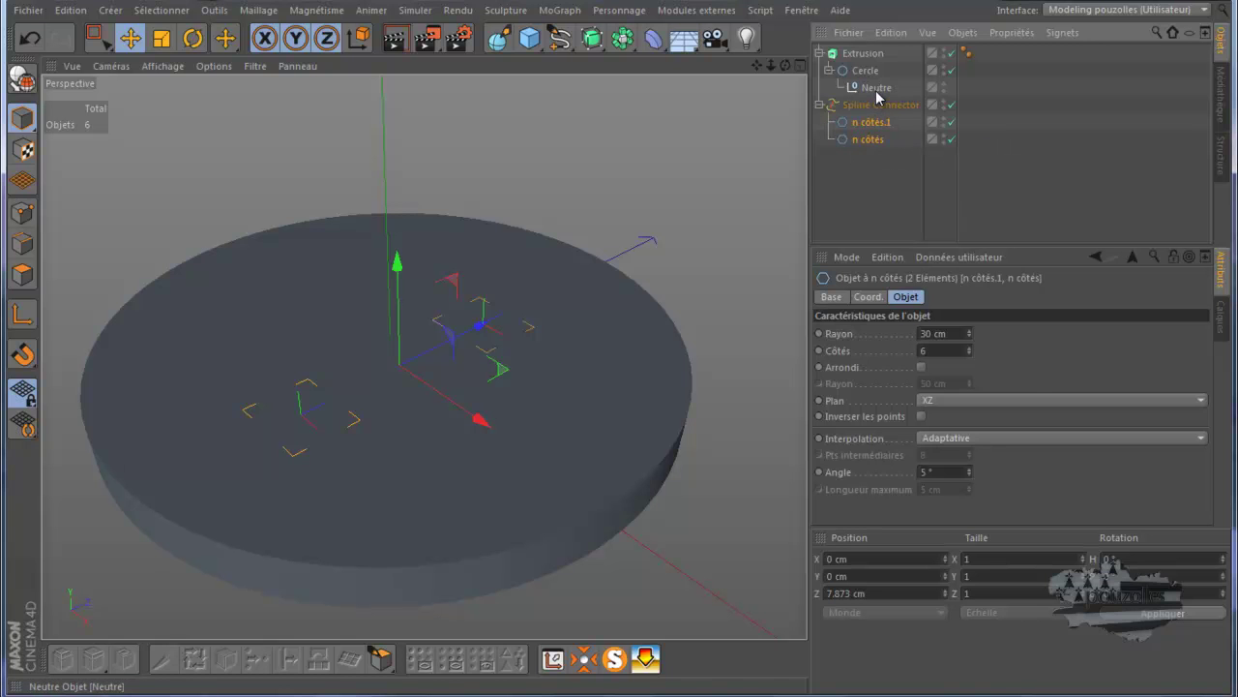
pyautogui.click(876, 89)
pyautogui.press('Delete')
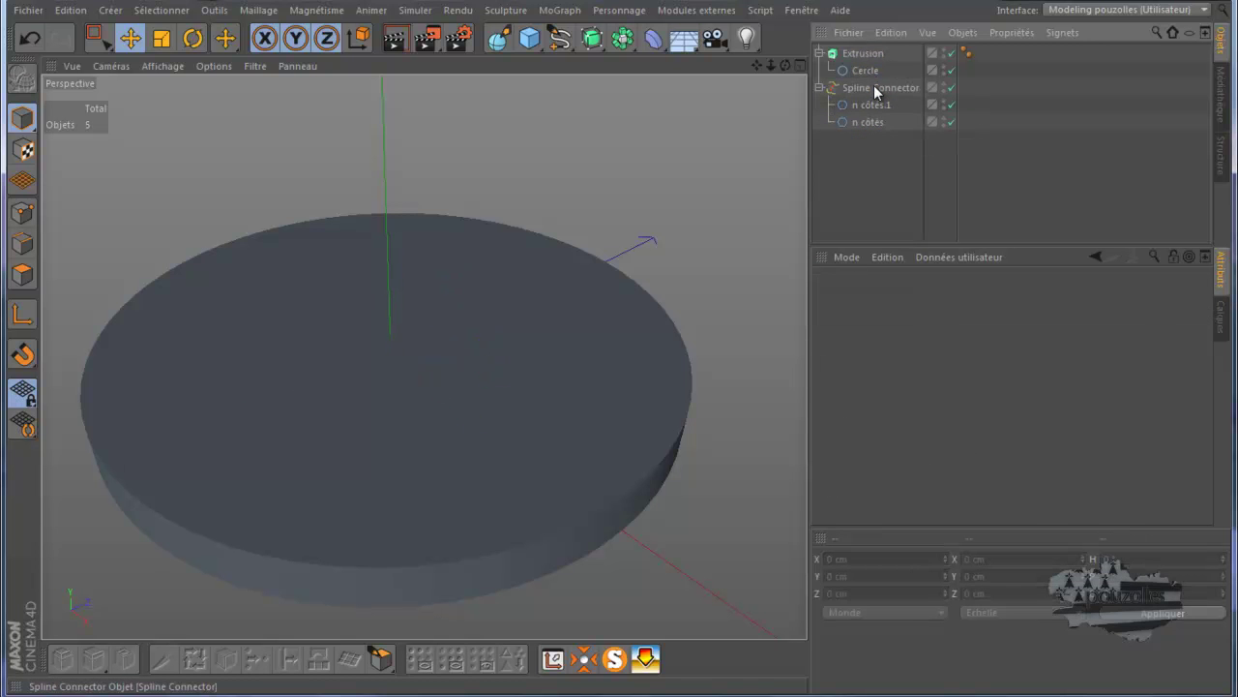
# Make the Spline Connector a child of the Extrusion and place the circle inside it, above the two hexagons
pyautogui.moveTo(859, 92); pyautogui.dragTo(861, 85)
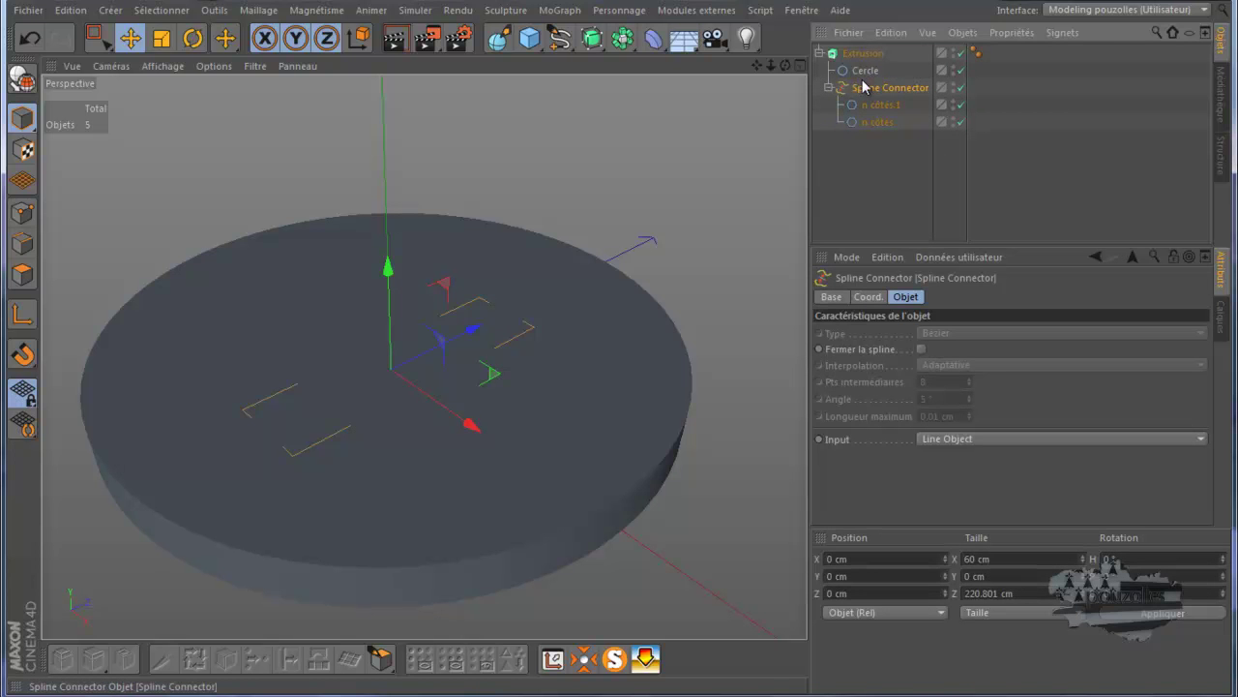
pyautogui.click(867, 75)
pyautogui.moveTo(861, 71); pyautogui.dragTo(870, 96)
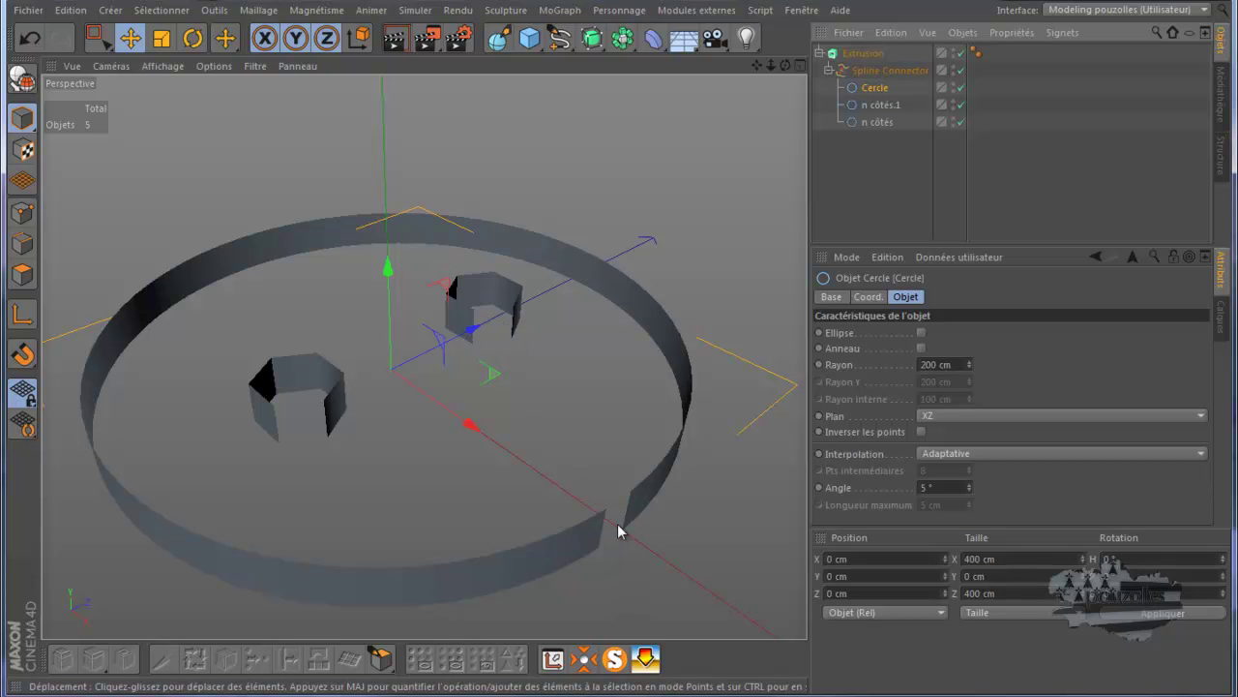
# Turn on Fermer la spline for the Spline Connector
pyautogui.click(874, 72)
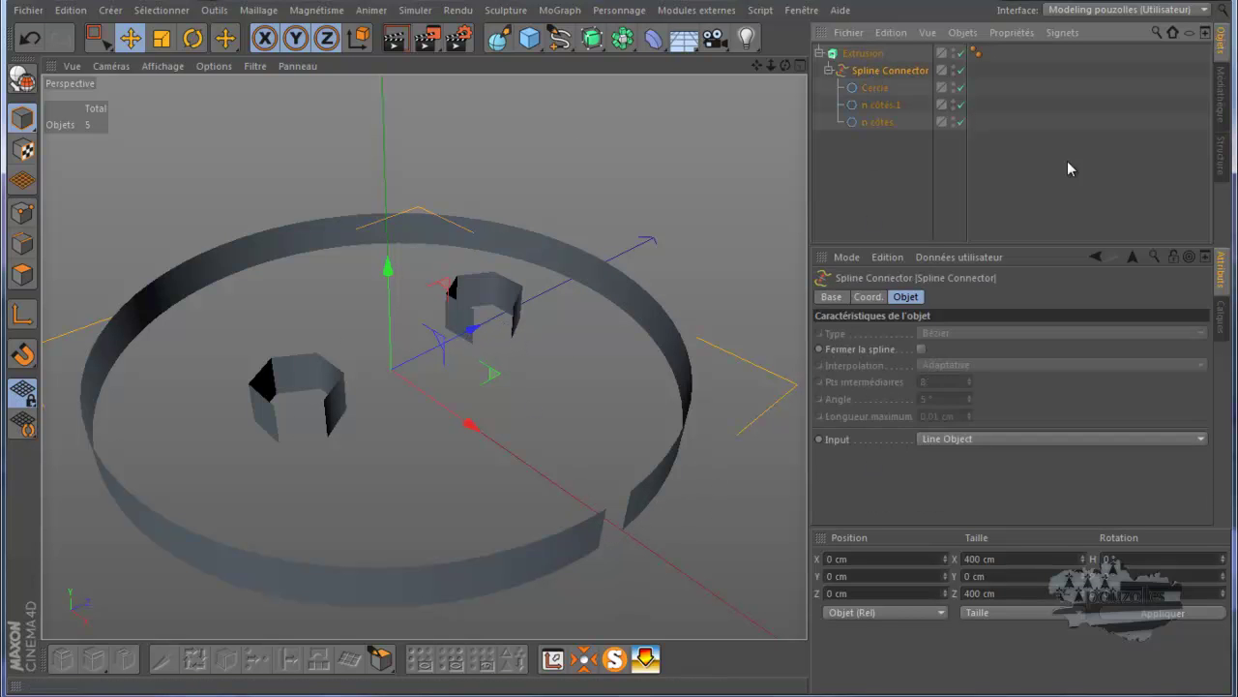
pyautogui.click(921, 350)
pyautogui.moveTo(785, 66); pyautogui.dragTo(572, 254)
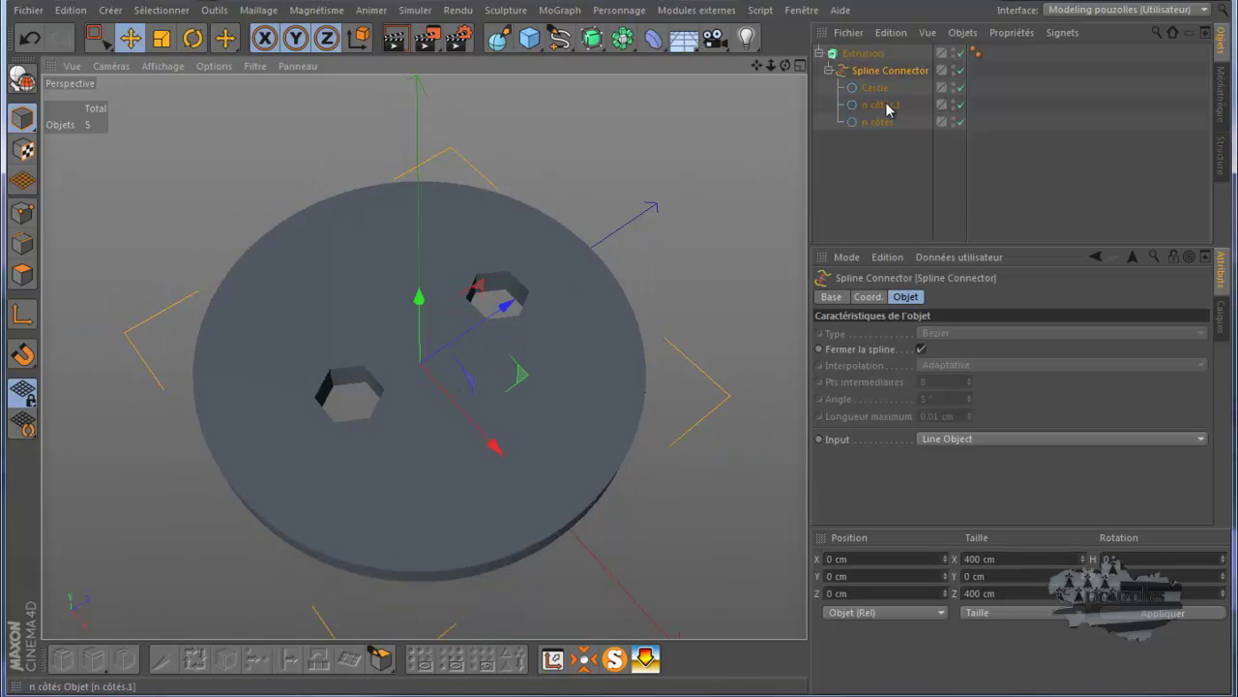
# Duplicate both hexagons inside the Spline Connector and rotate the copies about -79° in heading to cut two more holes in the disc
pyautogui.moveTo(912, 95); pyautogui.dragTo(878, 147)
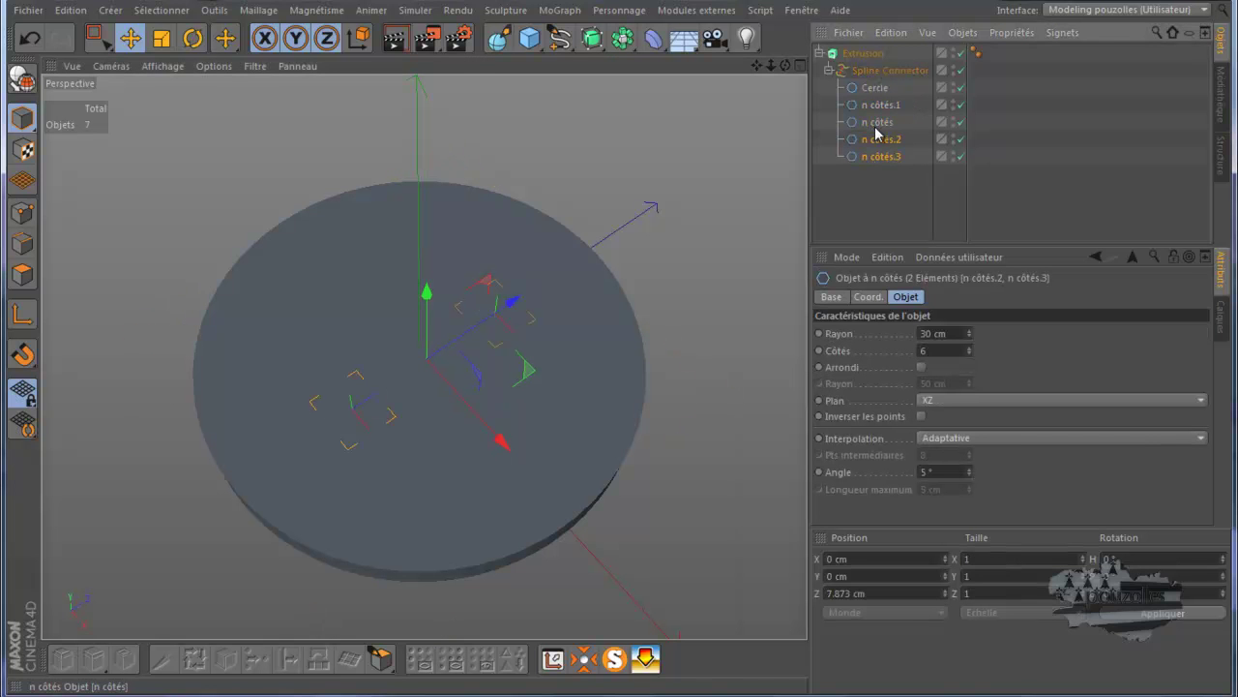
pyautogui.click(193, 38)
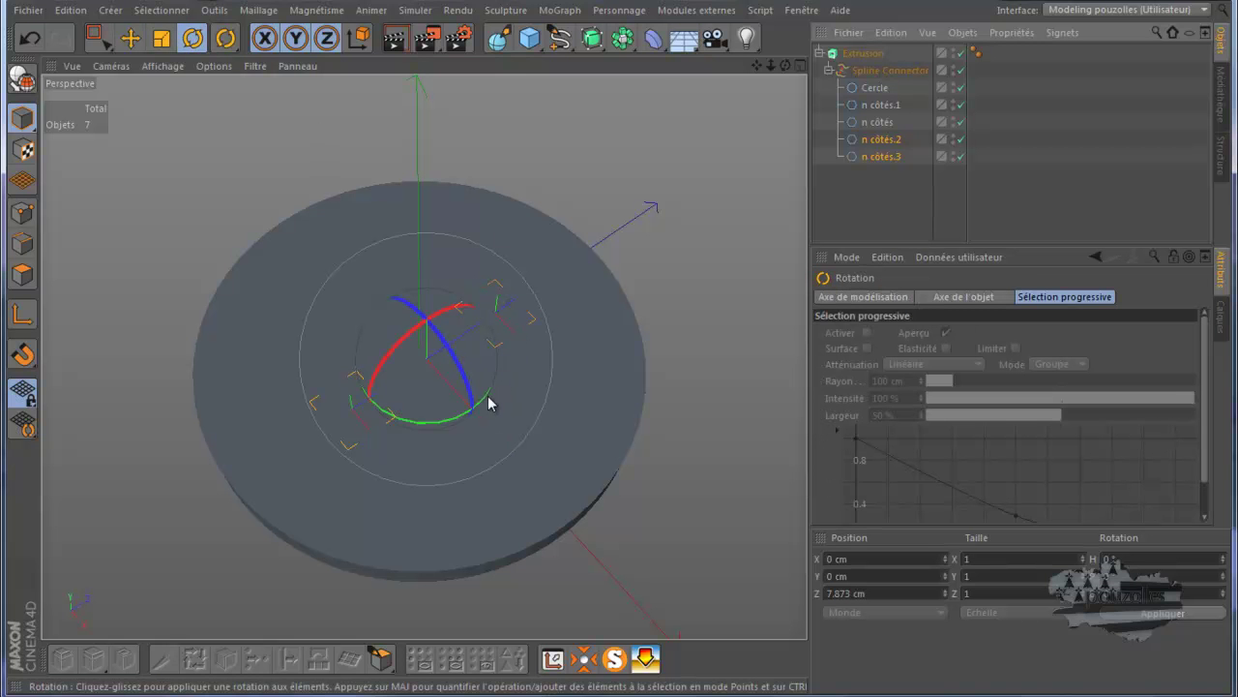
pyautogui.moveTo(464, 416); pyautogui.dragTo(306, 456)
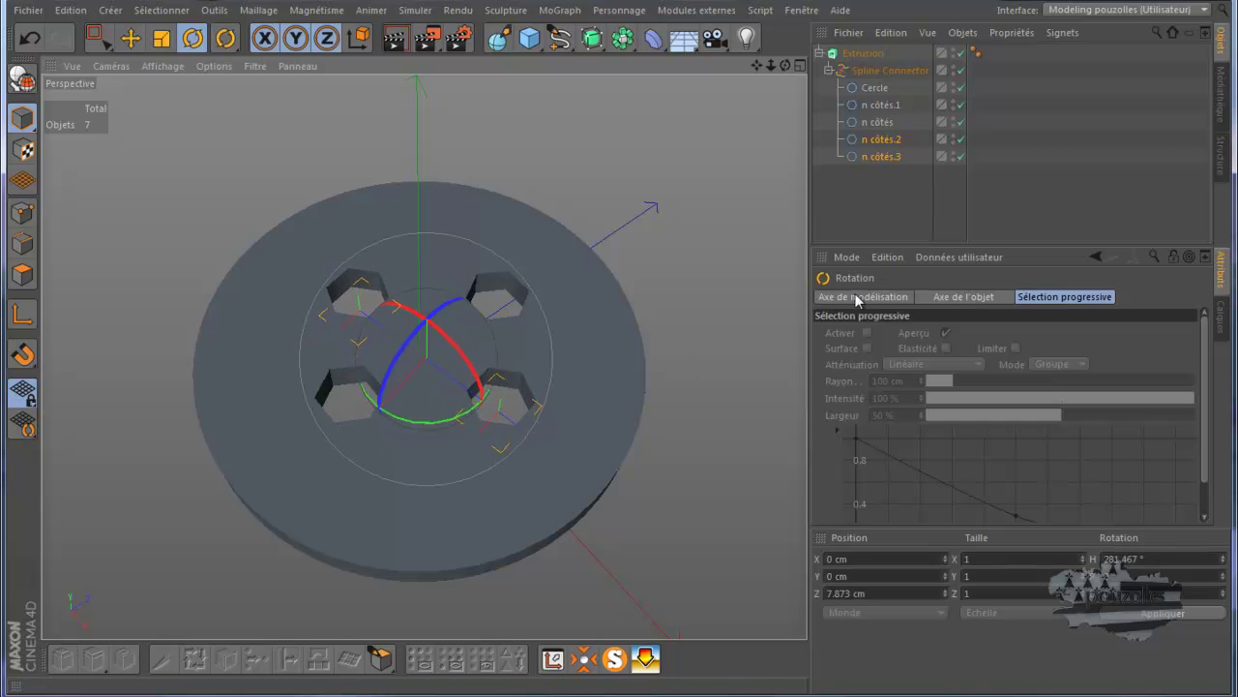
# Select the n côtés.3 hexagon alone and slide it in the disc's plane until it overlaps the outer rim
pyautogui.click(910, 229)
pyautogui.click(867, 157)
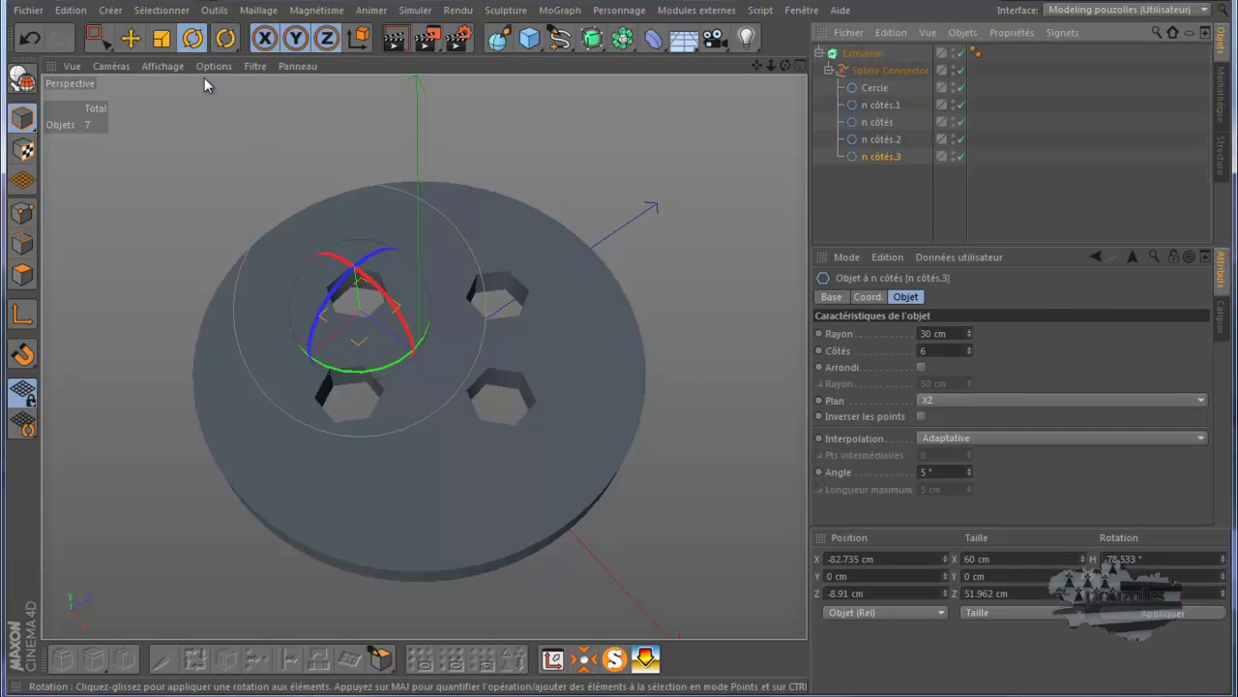
pyautogui.press('e')
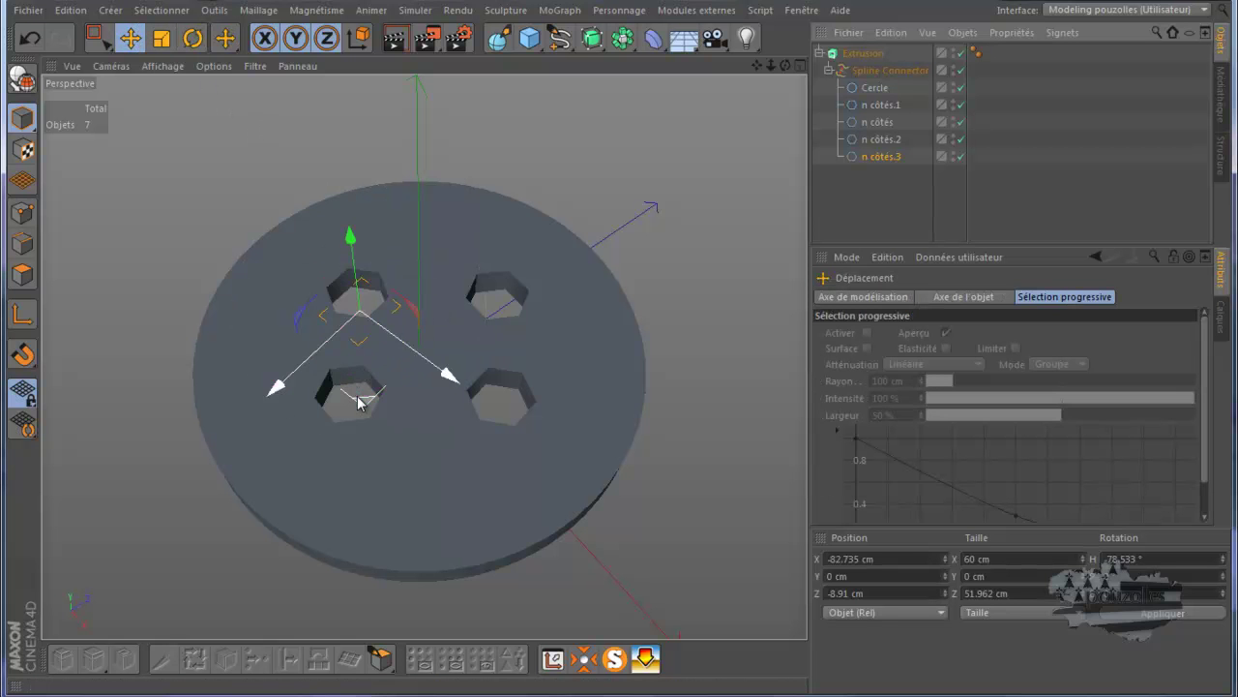
pyautogui.moveTo(362, 396)
pyautogui.mouseDown()
pyautogui.moveTo(378, 348)
pyautogui.moveTo(304, 358)
pyautogui.moveTo(319, 383)
pyautogui.moveTo(379, 339)
pyautogui.moveTo(353, 354)
pyautogui.moveTo(382, 386)
pyautogui.mouseUp()
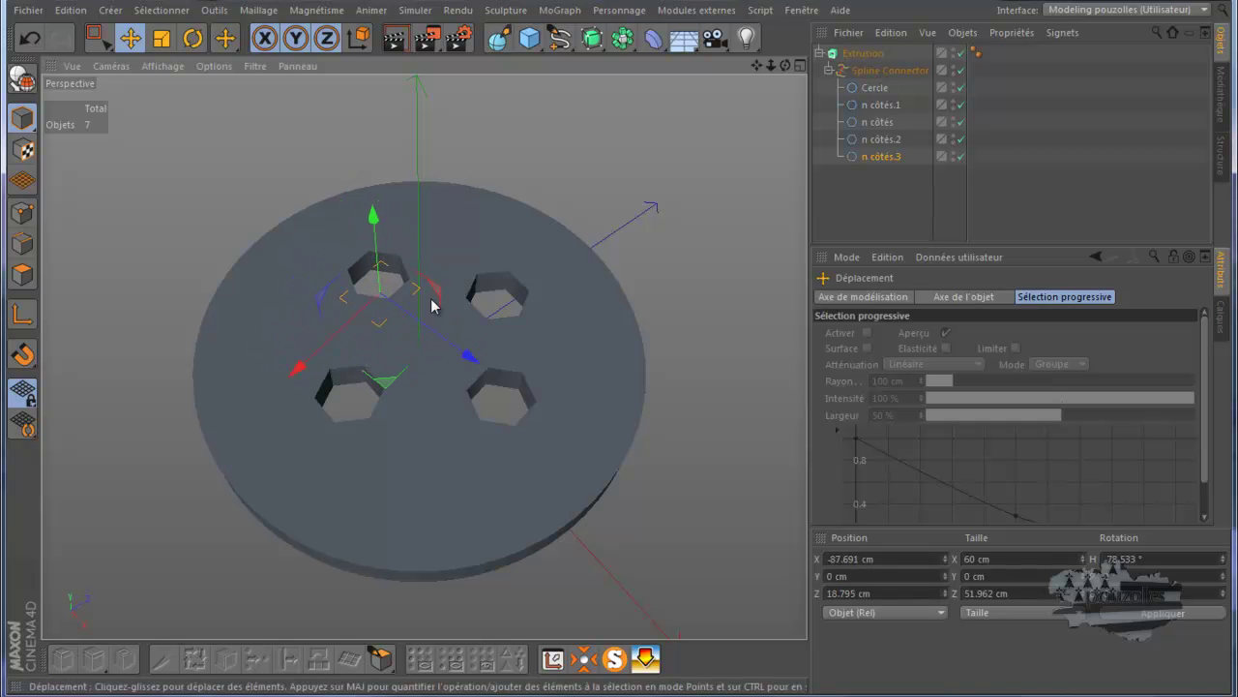
pyautogui.moveTo(413, 308); pyautogui.dragTo(359, 327)
# Slide the n côtés.1 hexagon along Z over the disc's rim to about 195 cm and bring it back inside
pyautogui.moveTo(510, 312)
pyautogui.mouseDown()
pyautogui.moveTo(503, 304)
pyautogui.moveTo(575, 284)
pyautogui.moveTo(497, 315)
pyautogui.mouseUp()
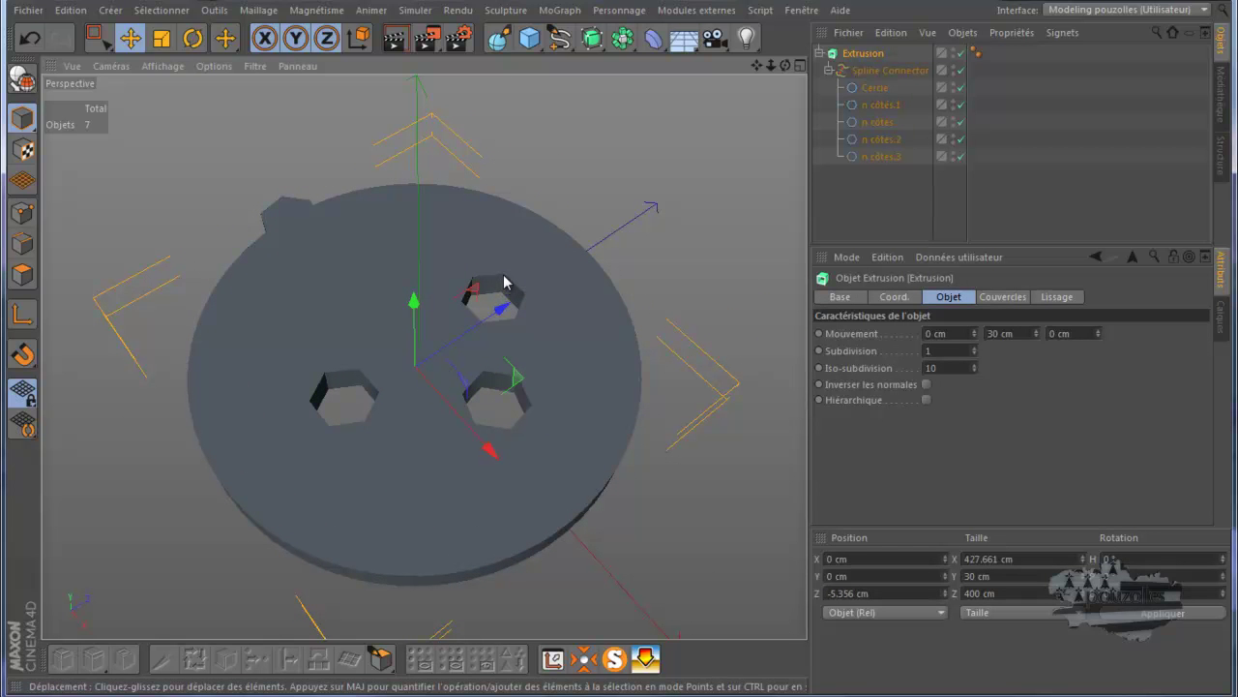
pyautogui.click(881, 105)
pyautogui.moveTo(575, 262); pyautogui.dragTo(658, 228)
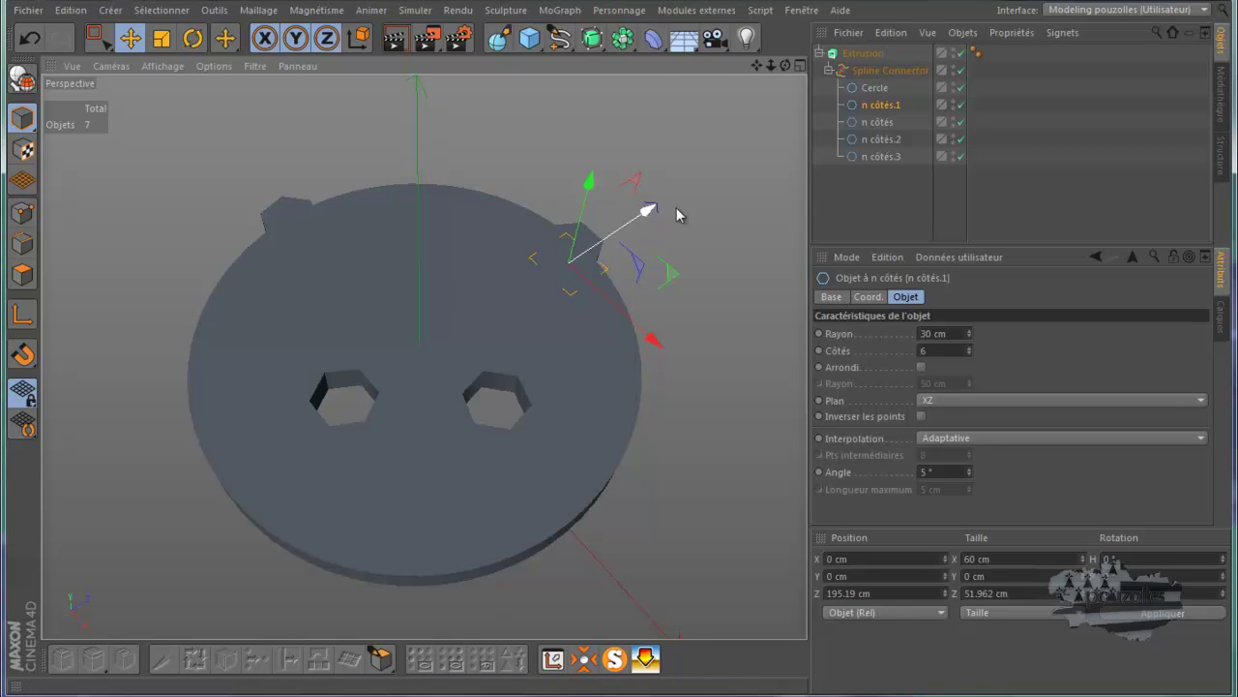
pyautogui.moveTo(648, 209); pyautogui.dragTo(561, 262)
# Move the n côtés.3 hexagon from the rim back inside the disc, to about X -89 cm and Z 18 cm
pyautogui.click(277, 200)
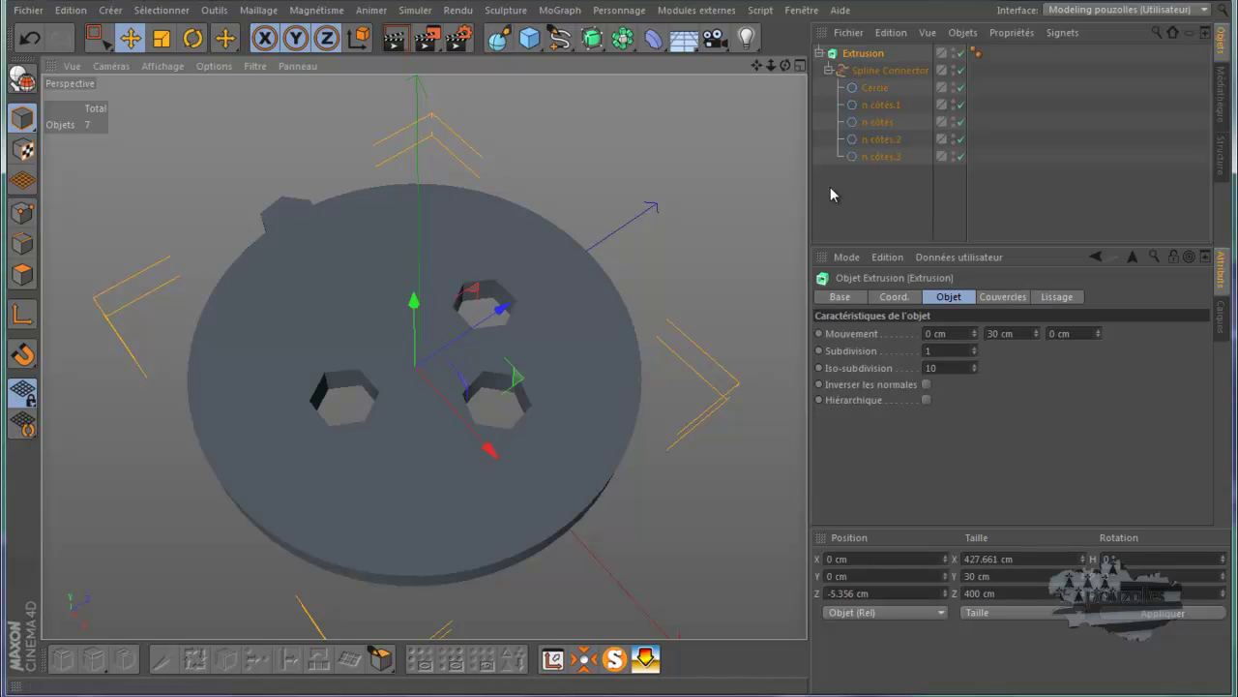
pyautogui.click(877, 122)
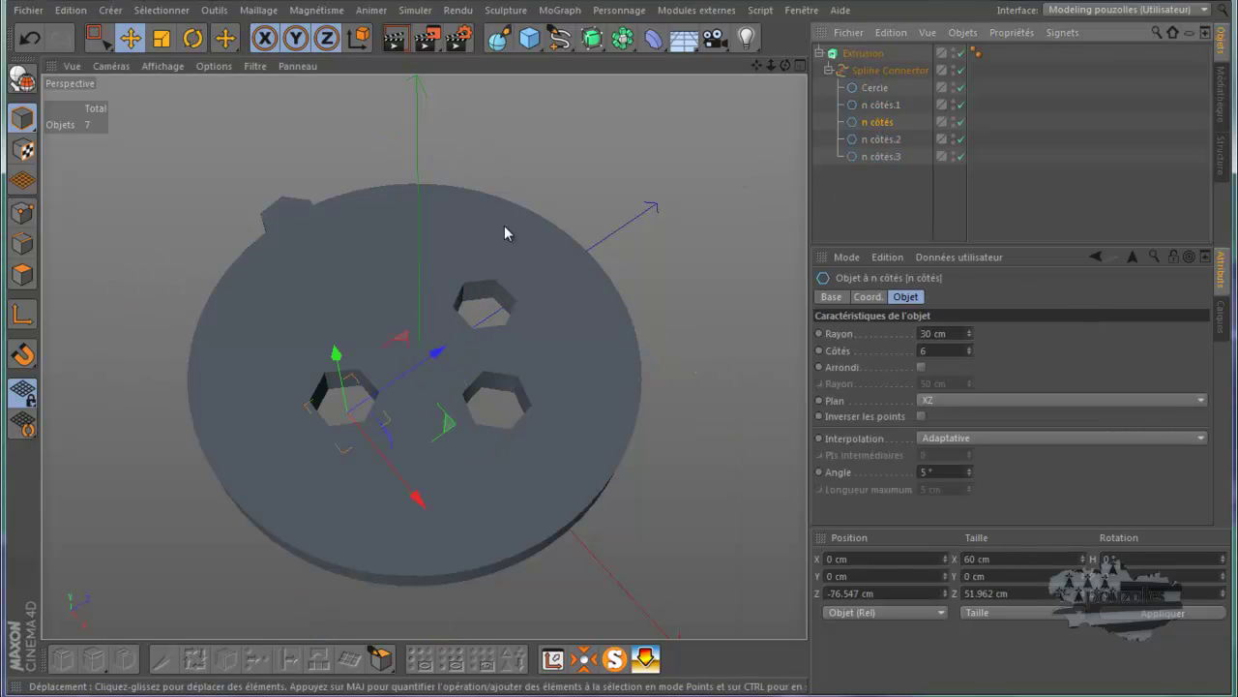
pyautogui.click(892, 141)
pyautogui.click(880, 156)
pyautogui.moveTo(379, 298); pyautogui.dragTo(451, 384)
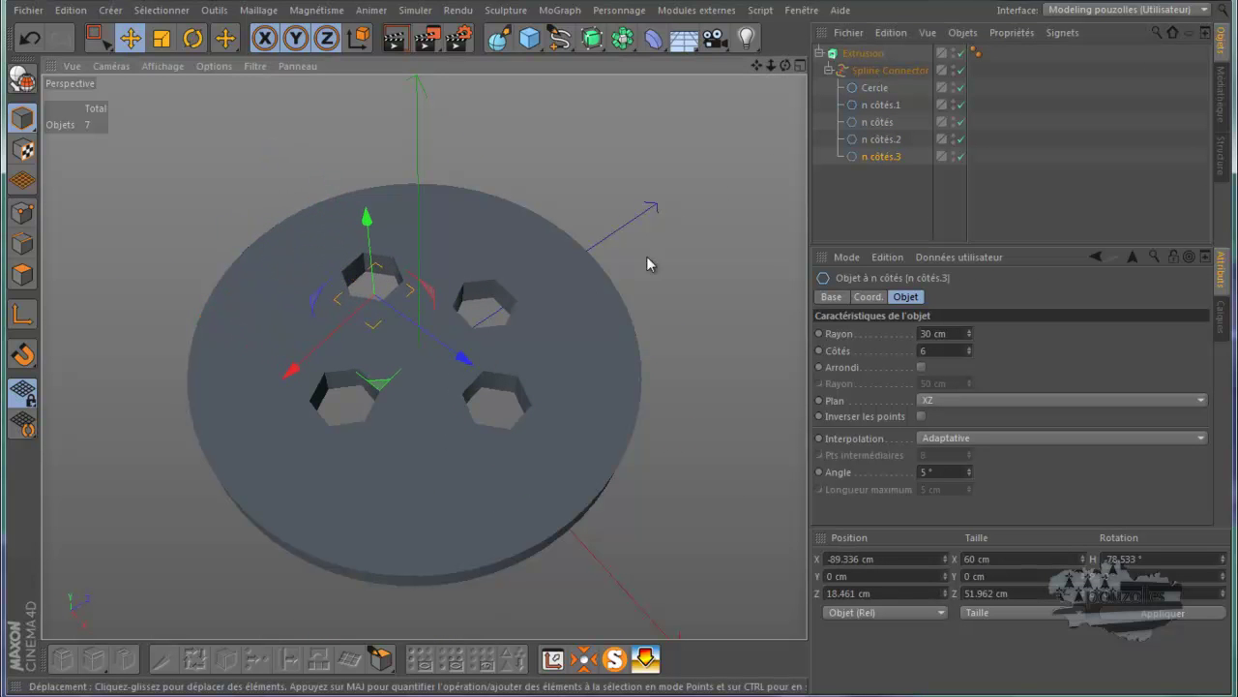
# Add a Fleur spline to the scene and set its plane to XZ
pyautogui.click(588, 46)
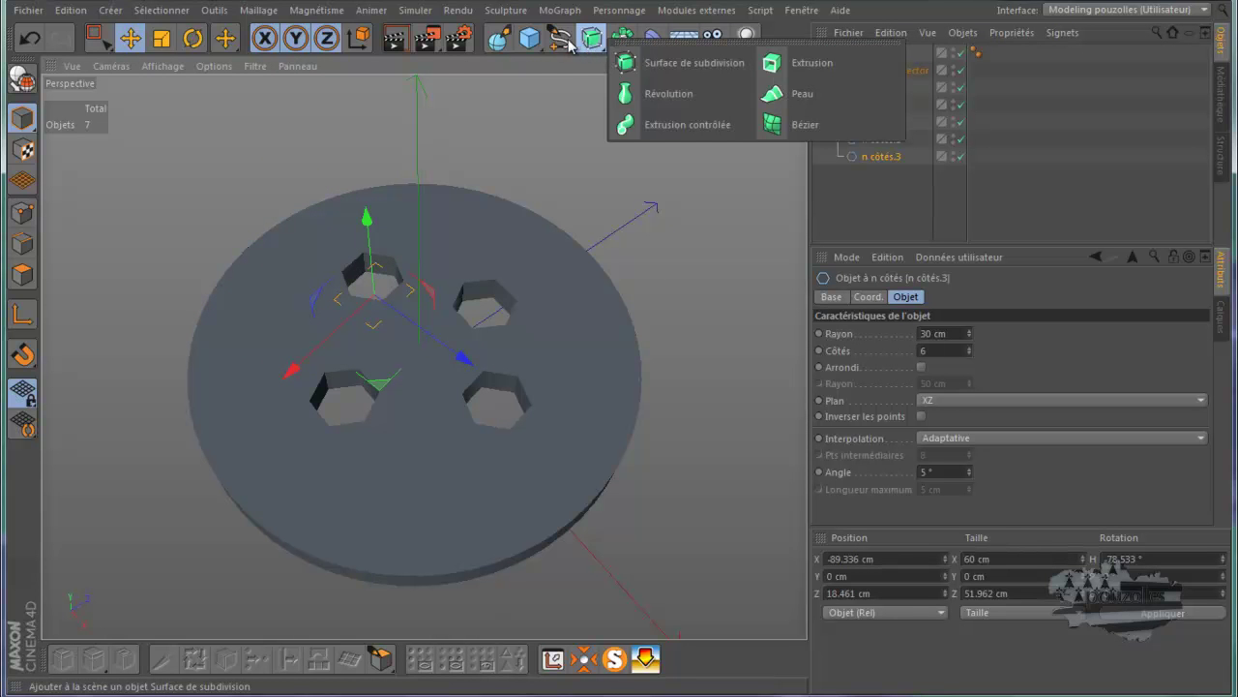
pyautogui.moveTo(559, 38); pyautogui.dragTo(738, 248)
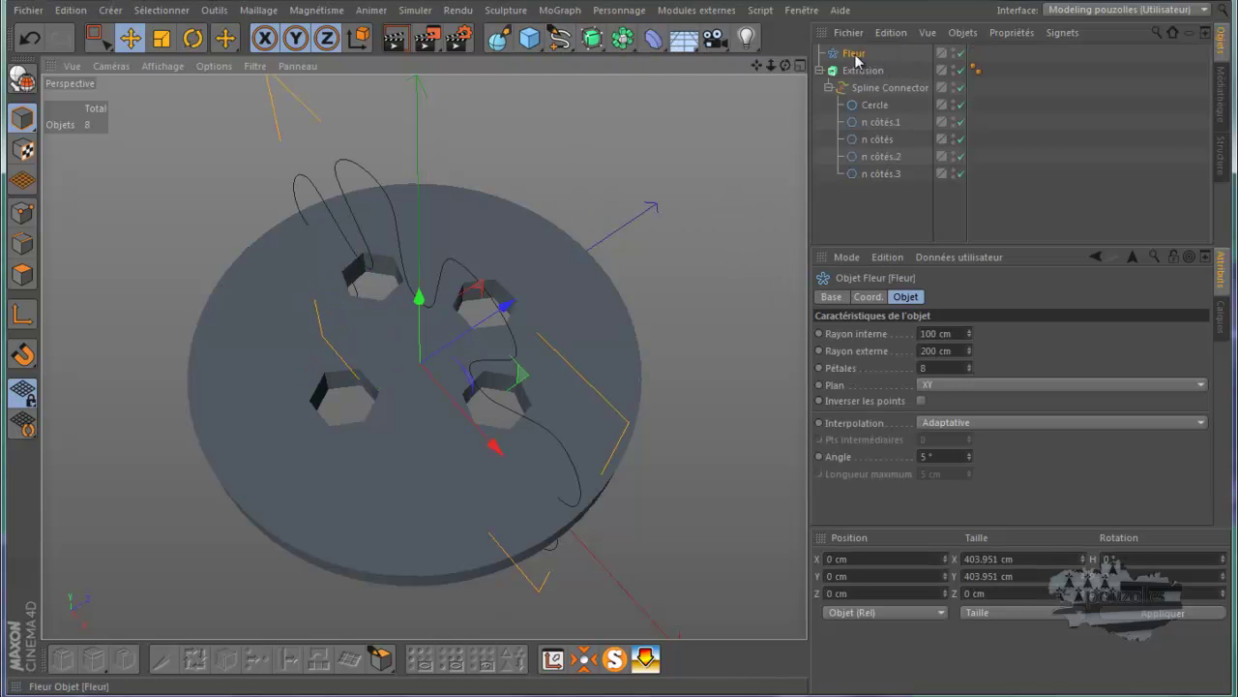
pyautogui.click(953, 384)
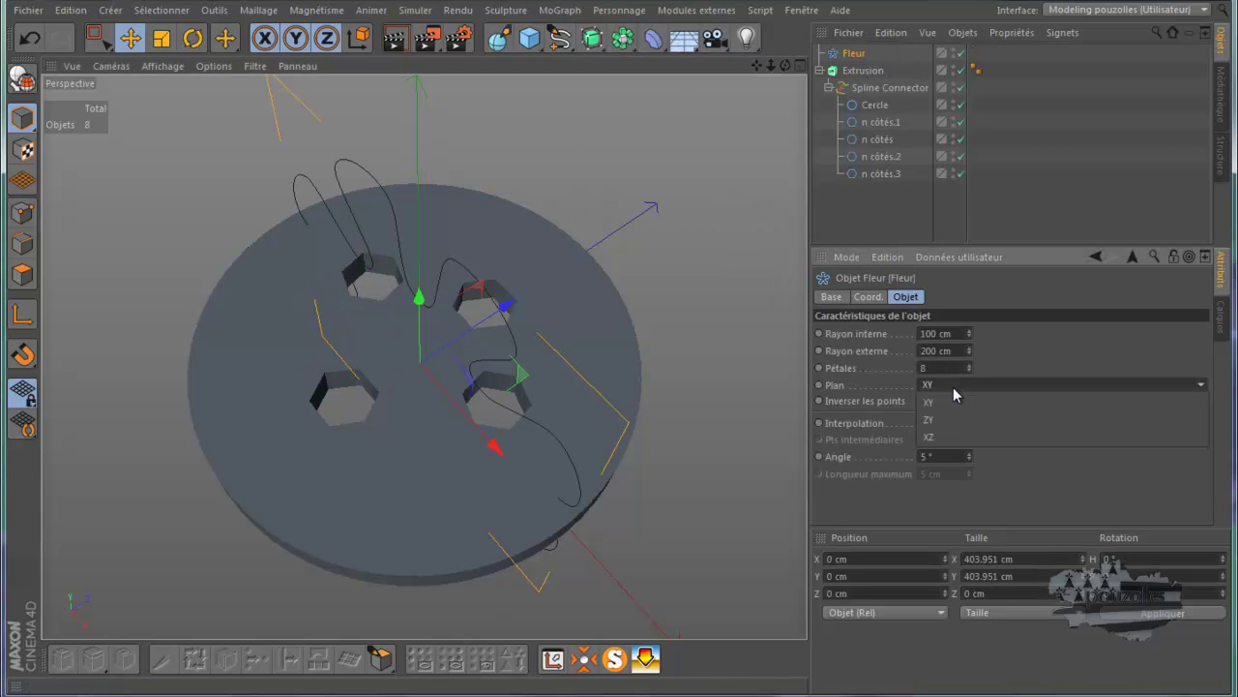
pyautogui.click(948, 439)
# Set the Fleur spline's inner radius to 25 cm and its outer radius to 50 cm
pyautogui.click(941, 332)
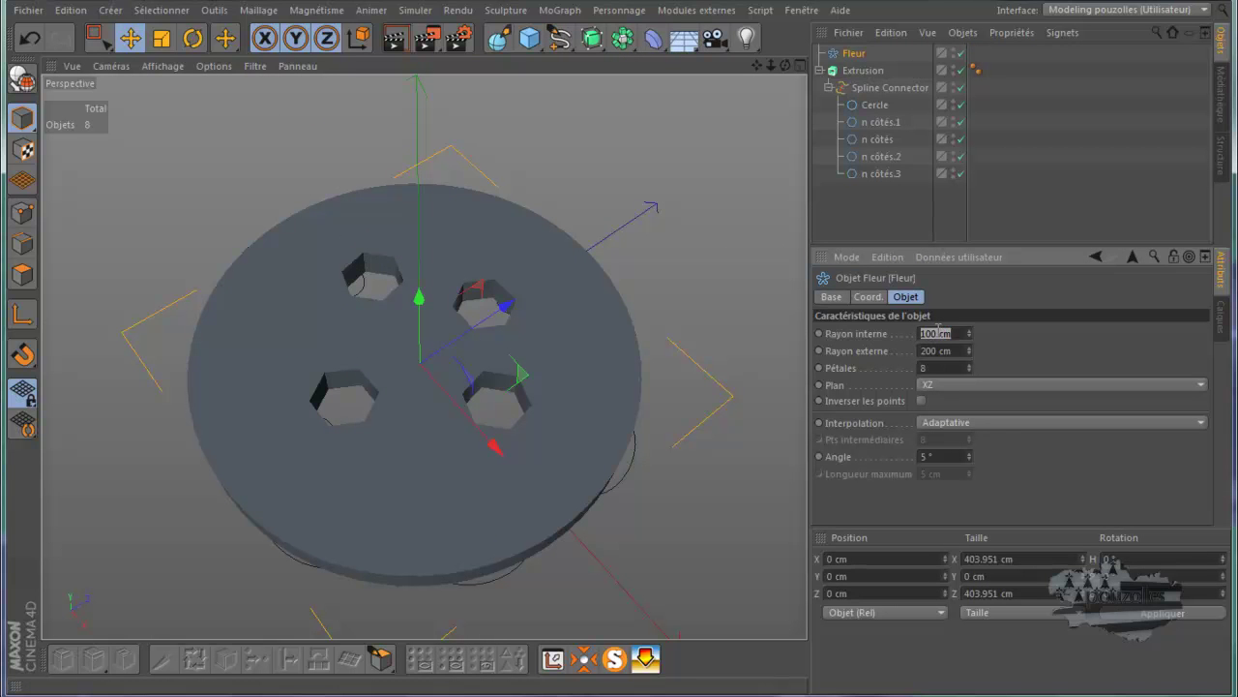
pyautogui.write('25')
pyautogui.click(925, 351)
pyautogui.write('50')
pyautogui.press('Return')
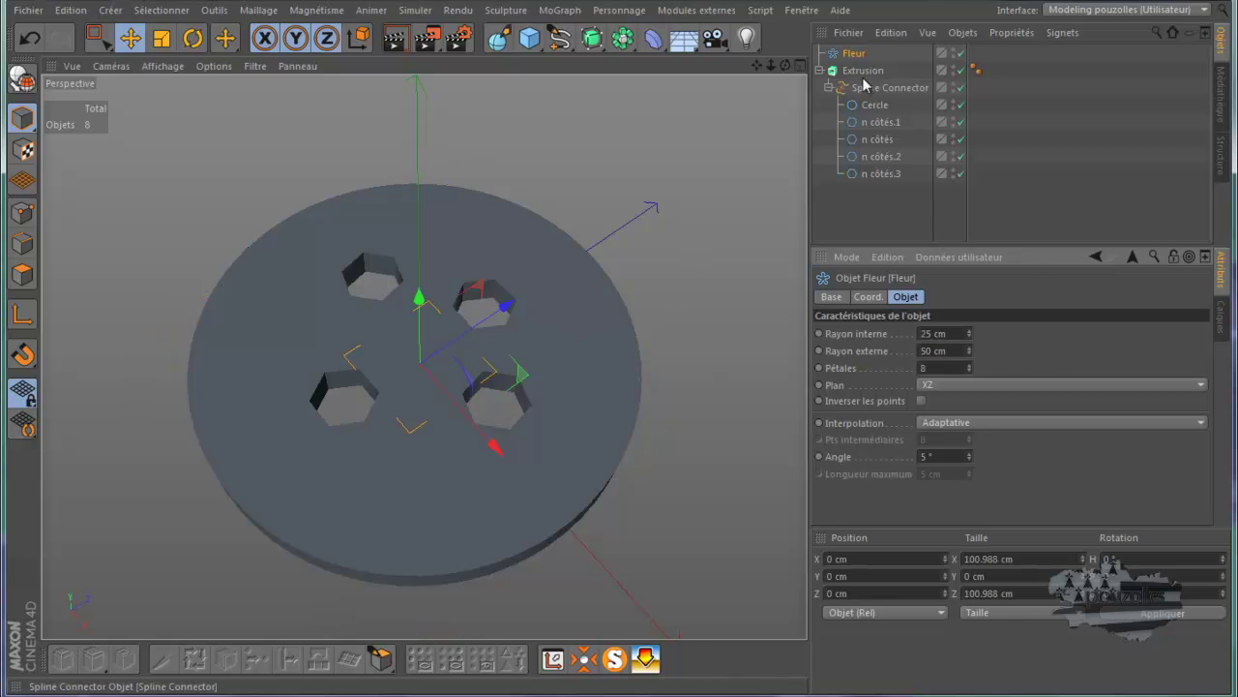
# Make the Fleur spline the first child of the Spline Connector and shift it along Z to about 3 cm
pyautogui.moveTo(858, 56); pyautogui.dragTo(869, 99)
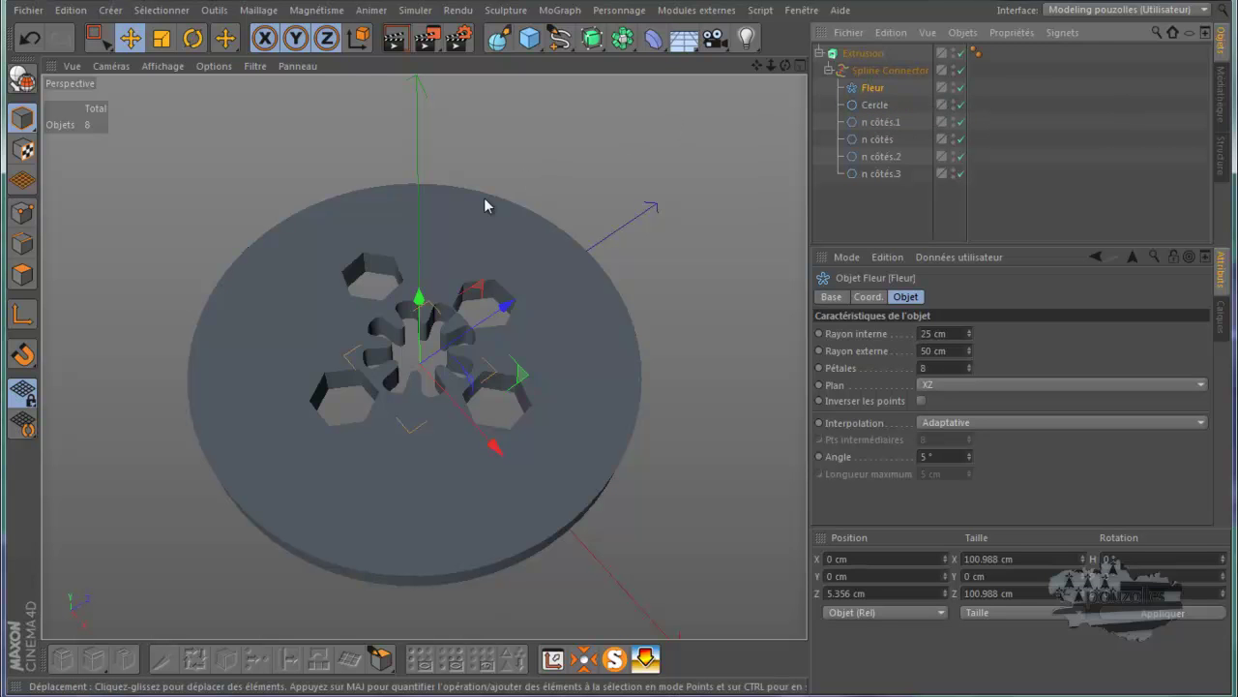
pyautogui.moveTo(500, 308); pyautogui.dragTo(511, 307)
pyautogui.moveTo(502, 311); pyautogui.dragTo(502, 312)
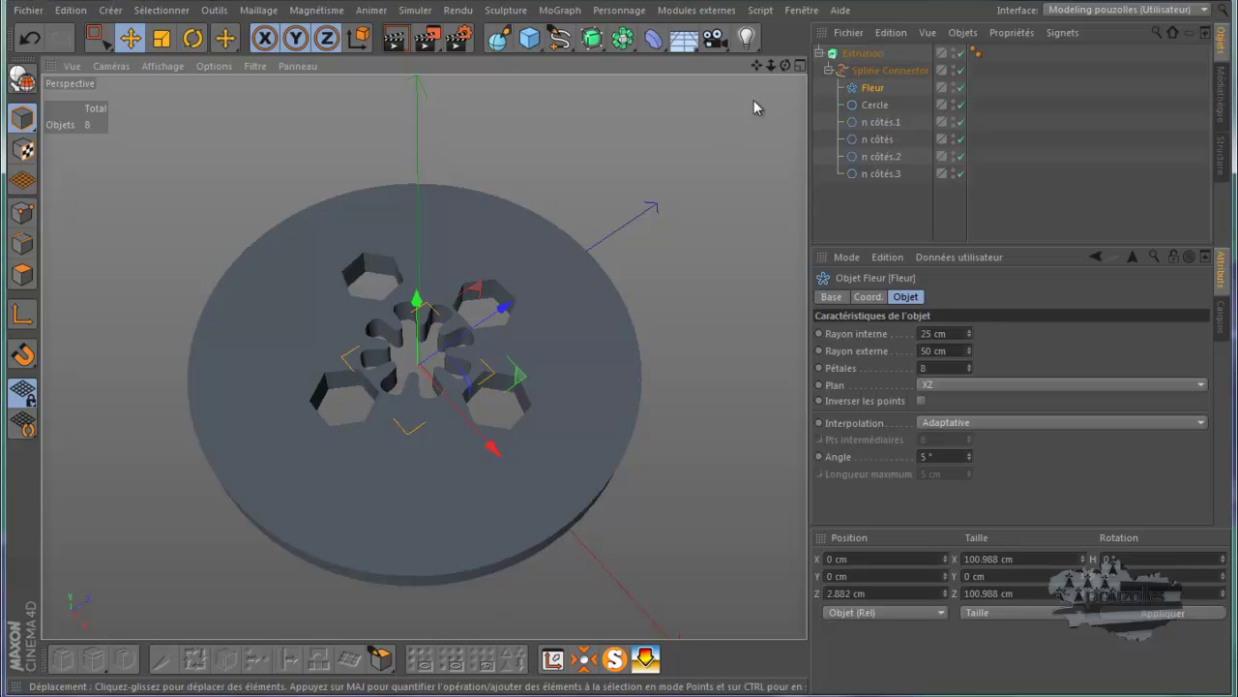
# Set both the start and end caps of the Extrusion to Couvercle et biseau
pyautogui.moveTo(785, 65); pyautogui.dragTo(622, 348)
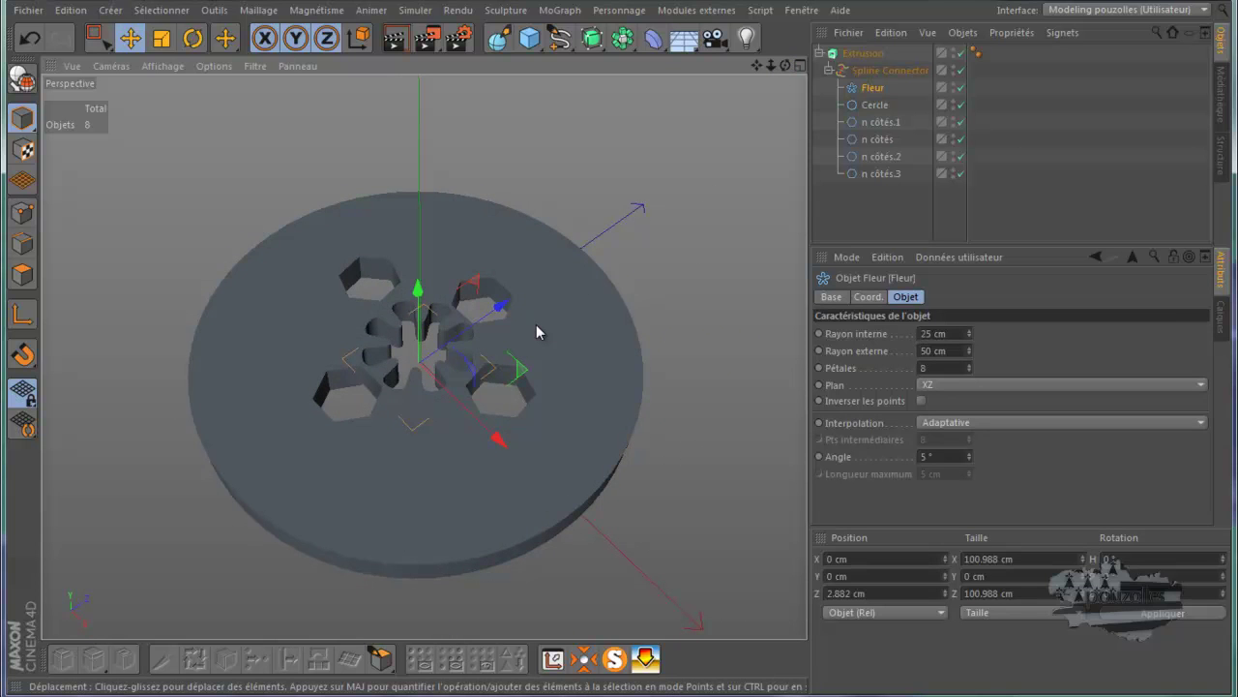
pyautogui.click(864, 53)
pyautogui.click(1002, 298)
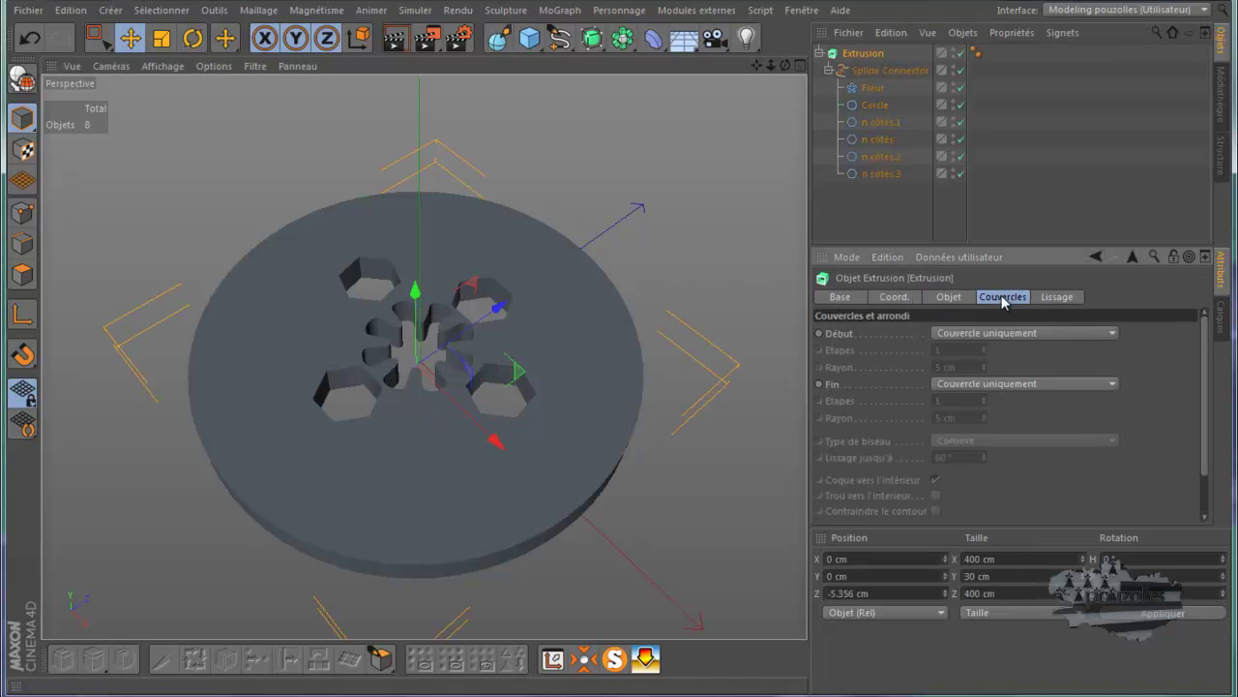
pyautogui.click(988, 332)
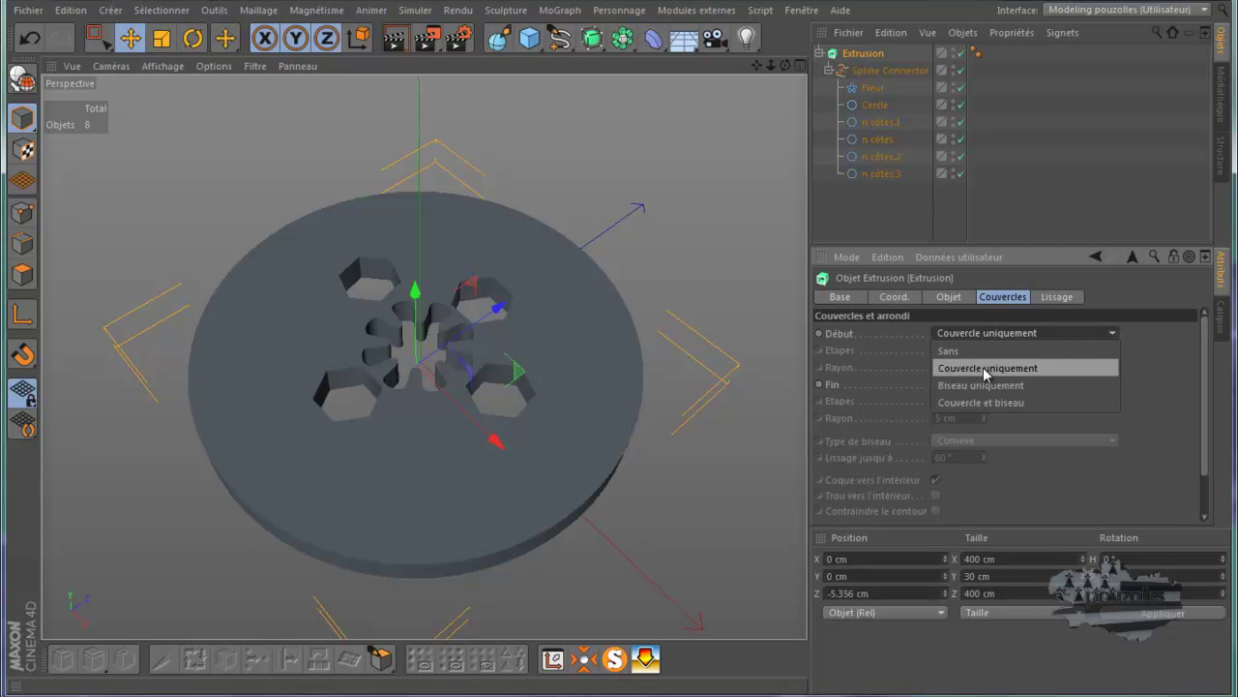
pyautogui.click(984, 403)
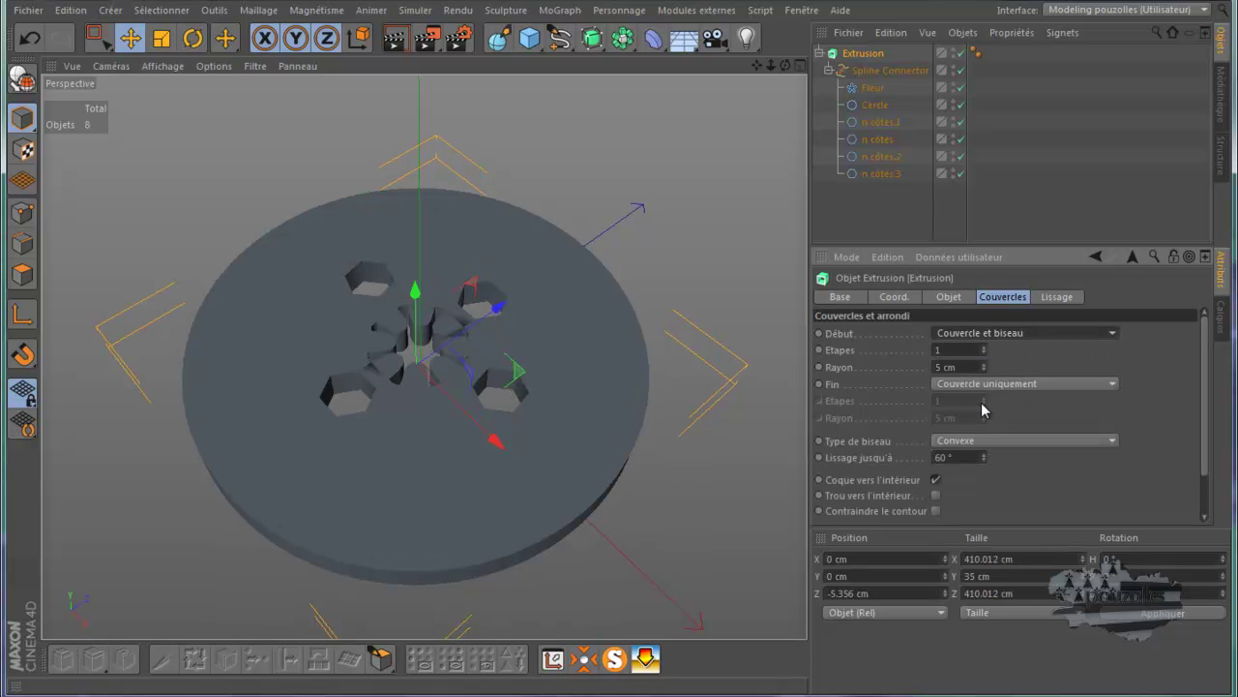
pyautogui.click(987, 385)
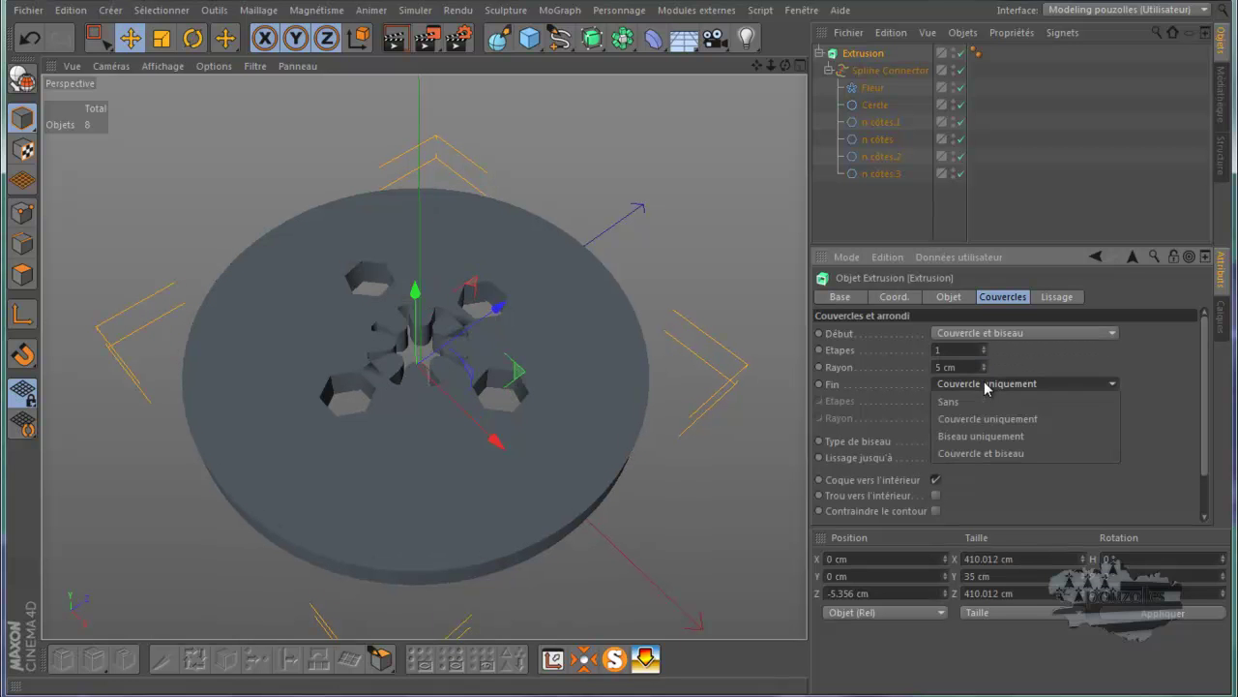
pyautogui.click(983, 452)
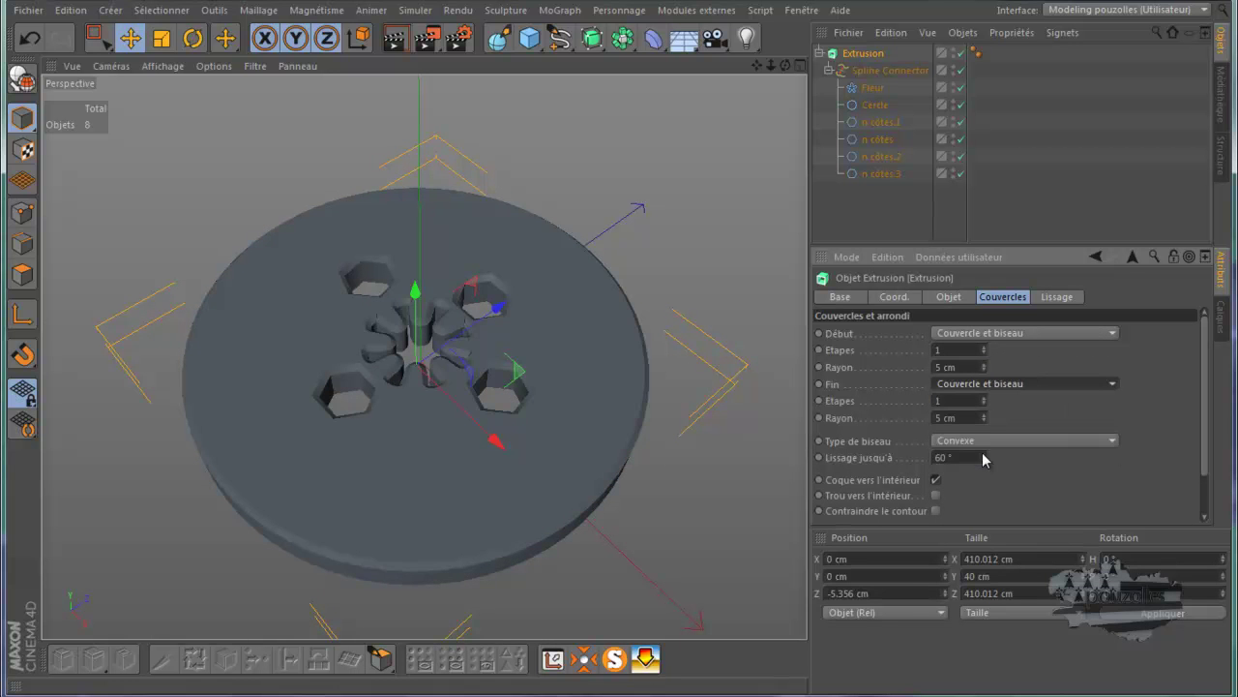
# Set the Extrusion's start and end caps both to 2 steps with a 2 cm radius
pyautogui.doubleClick(943, 365)
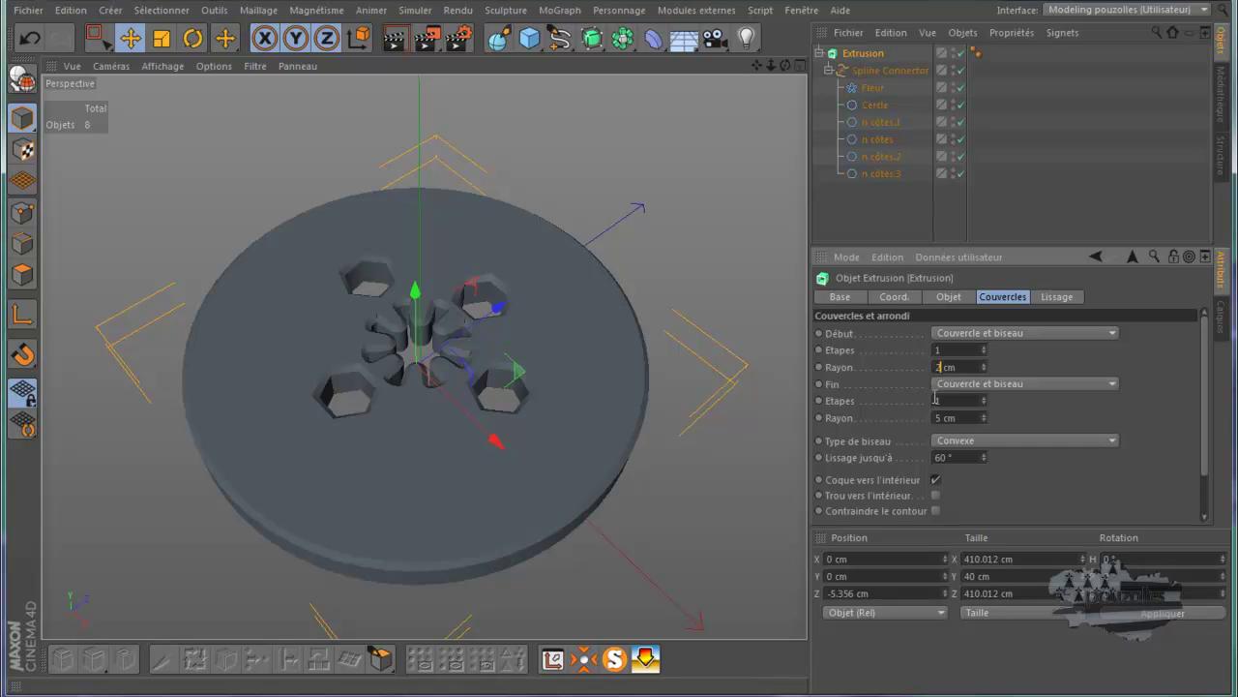
pyautogui.write('2')
pyautogui.press('Return')
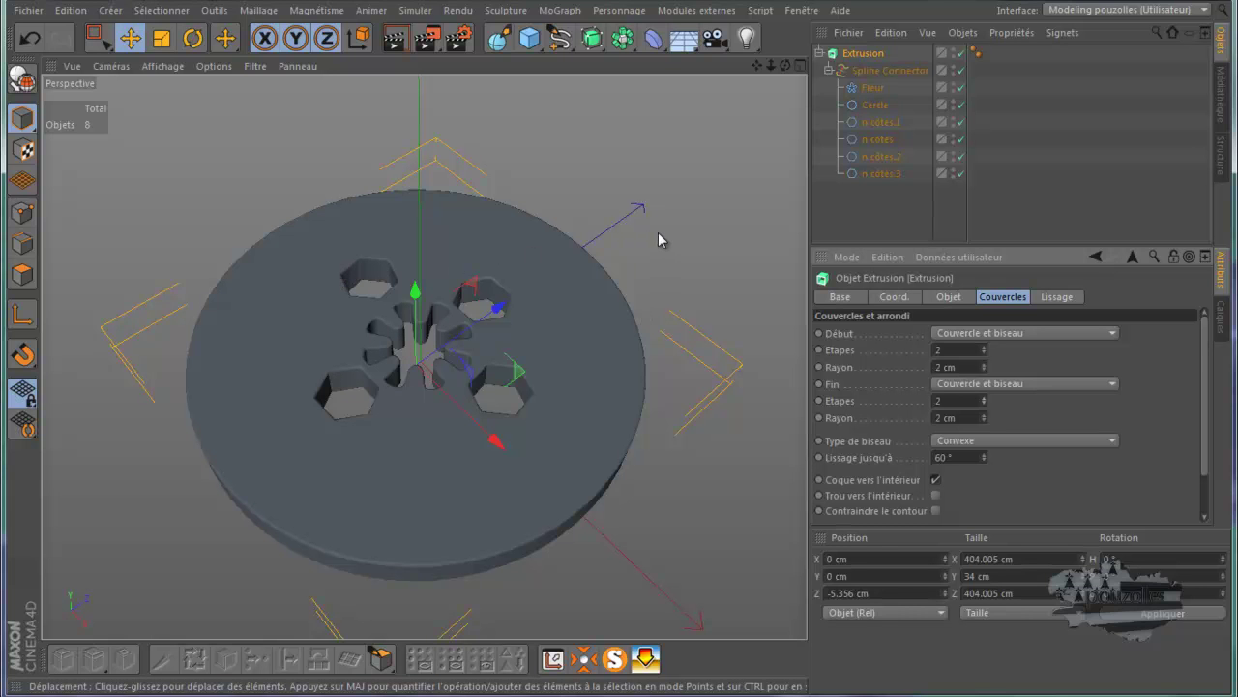
# Delete the Extrusion object together with its Spline Connector and child splines
pyautogui.click(905, 73)
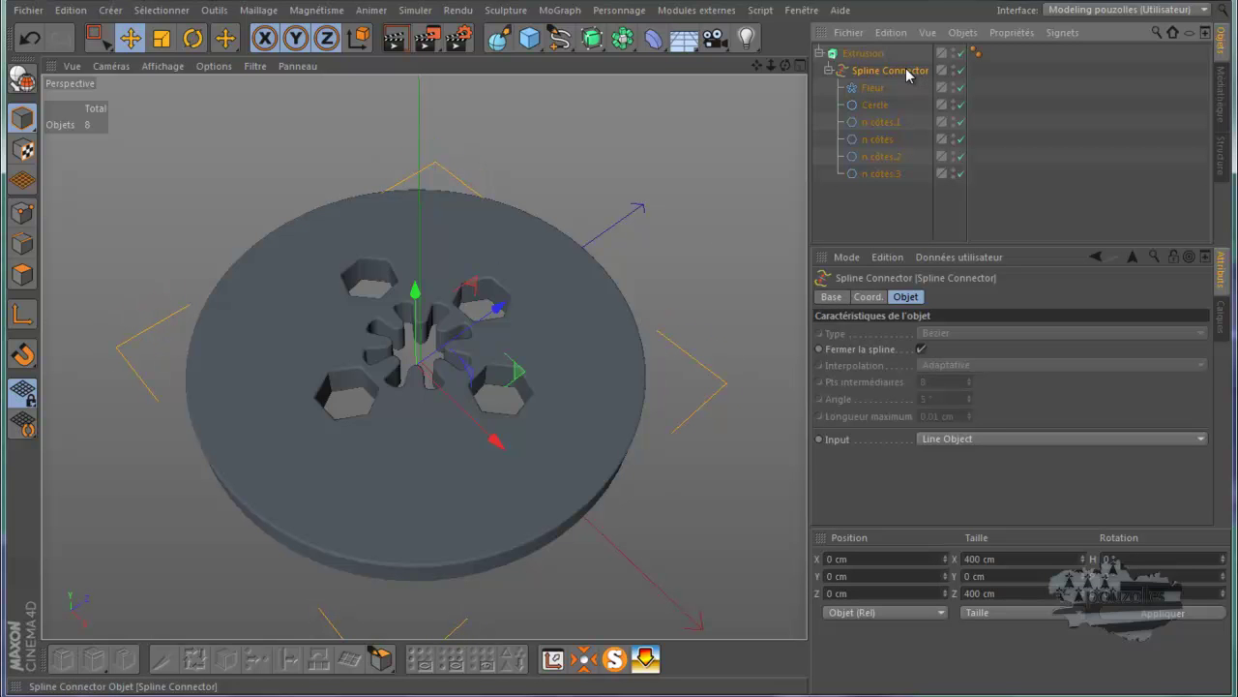
pyautogui.click(875, 55)
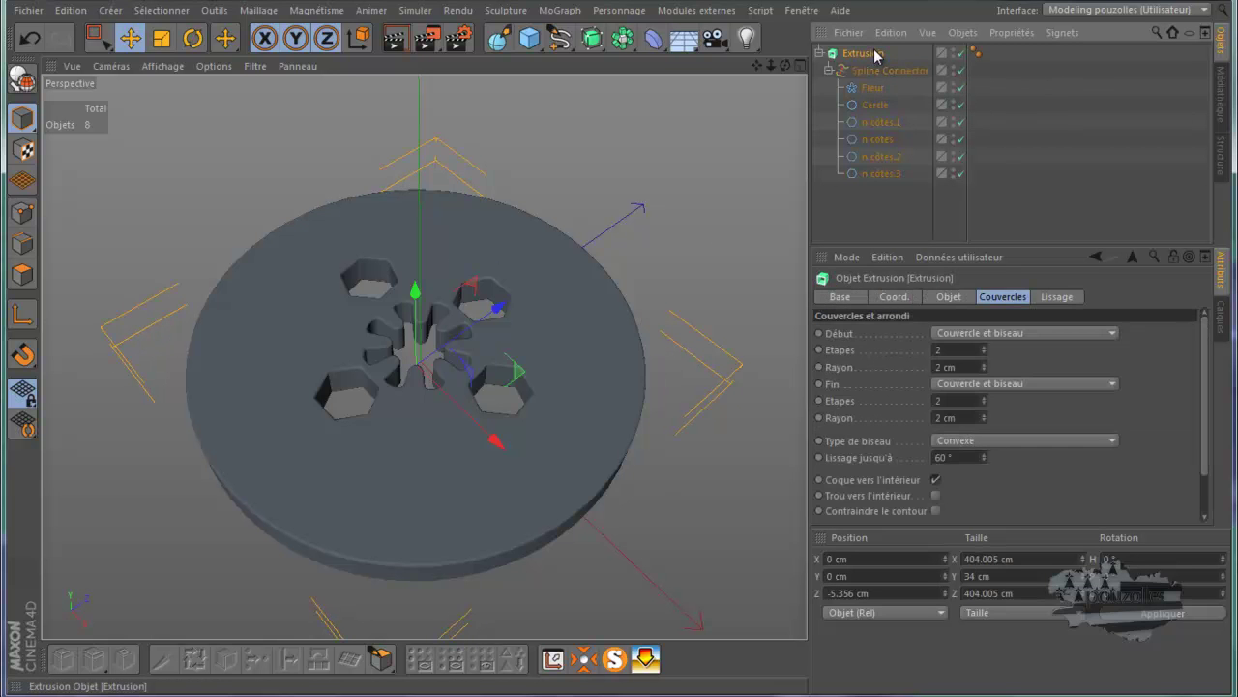
pyautogui.press('Delete')
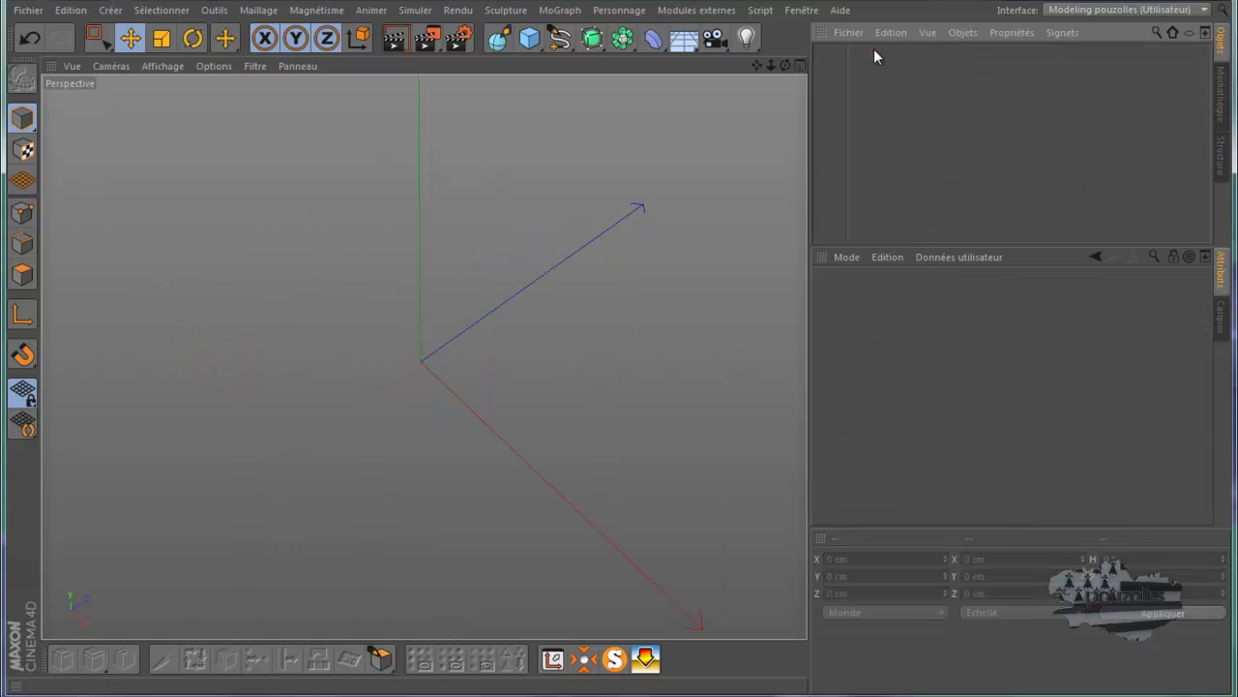
# Switch to the full-size front view (Avant) and open its background (Fond) settings
pyautogui.middleClick(502, 330)
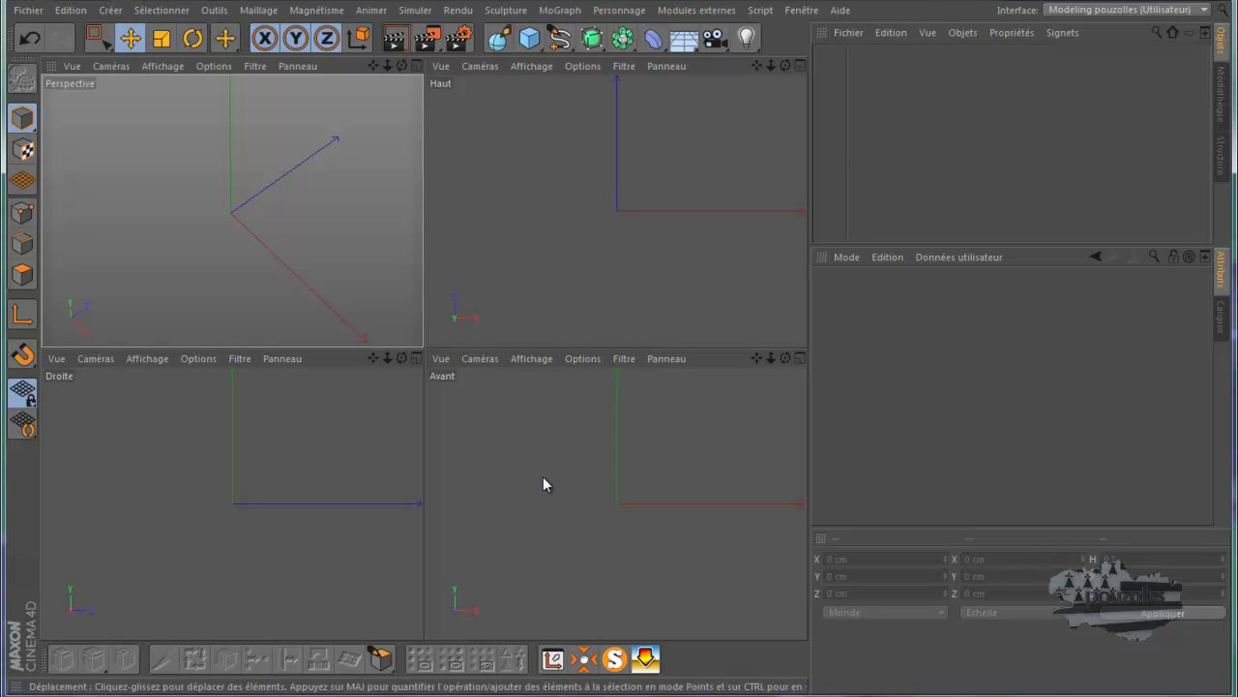
pyautogui.middleClick(544, 479)
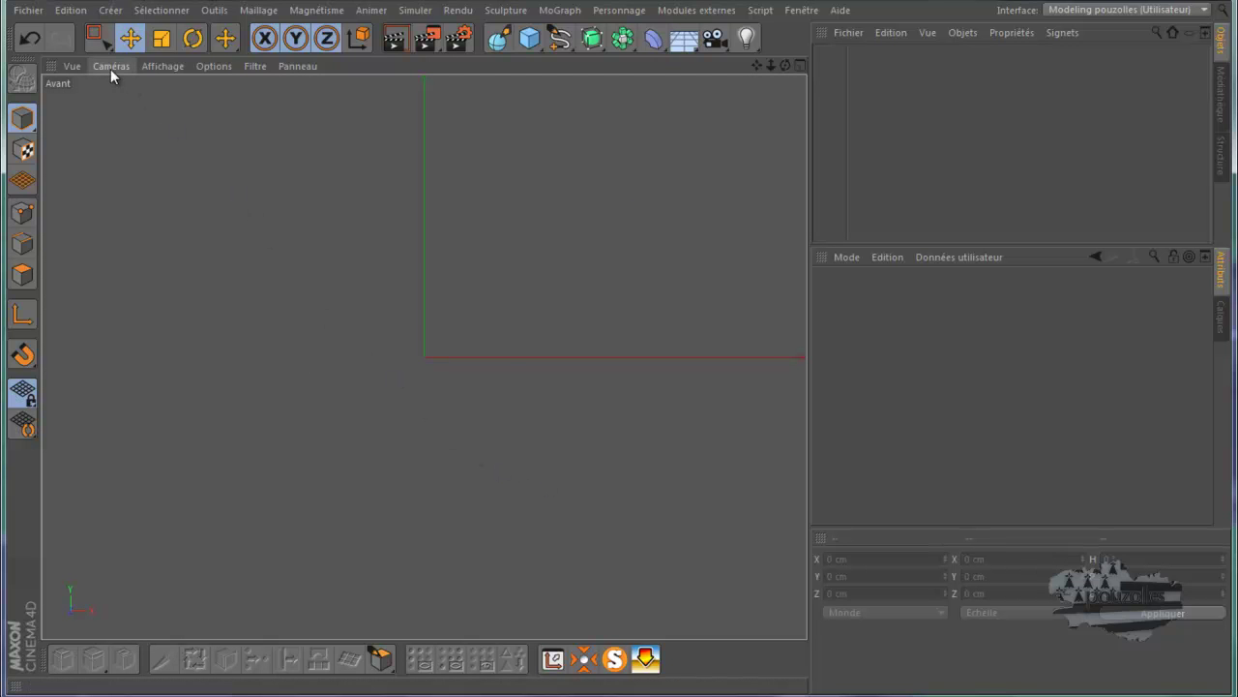
pyautogui.click(212, 64)
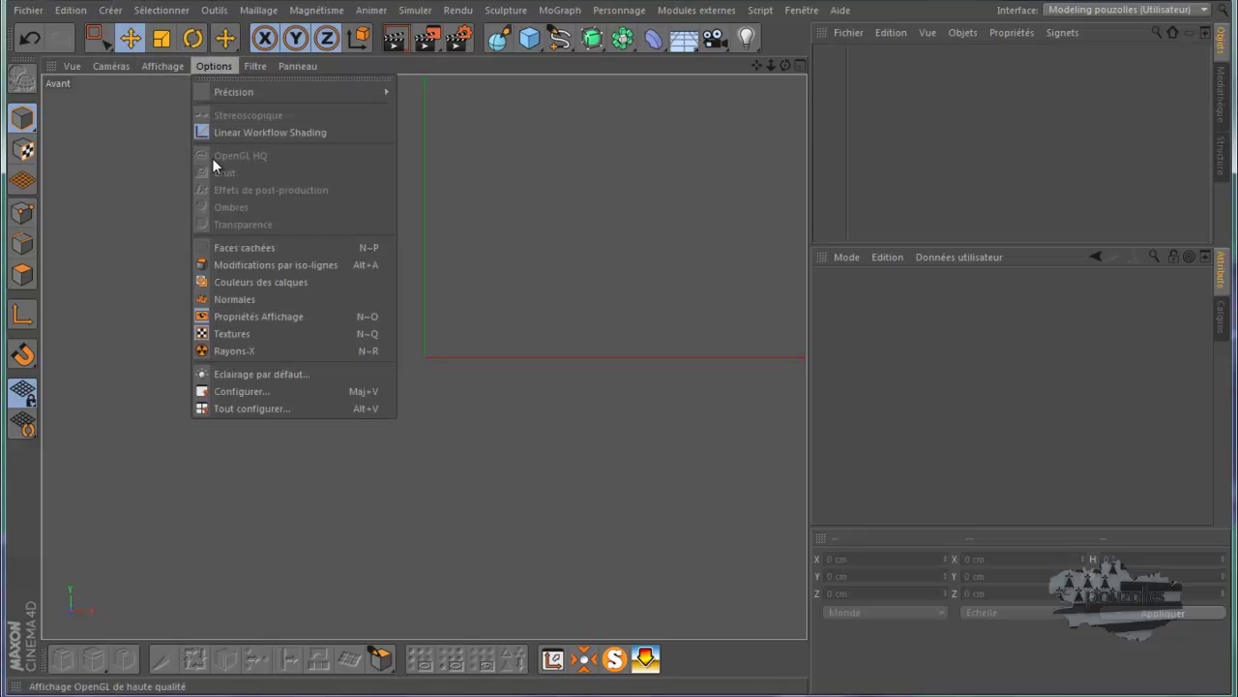
pyautogui.click(236, 392)
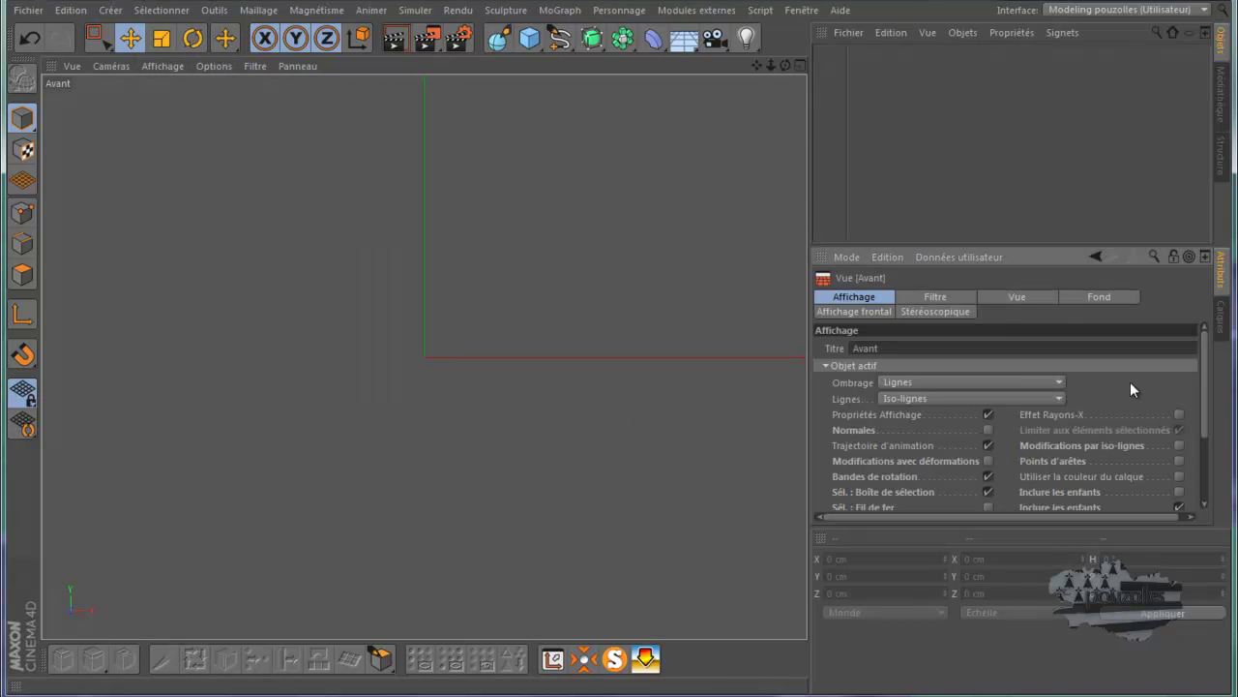
pyautogui.click(1091, 300)
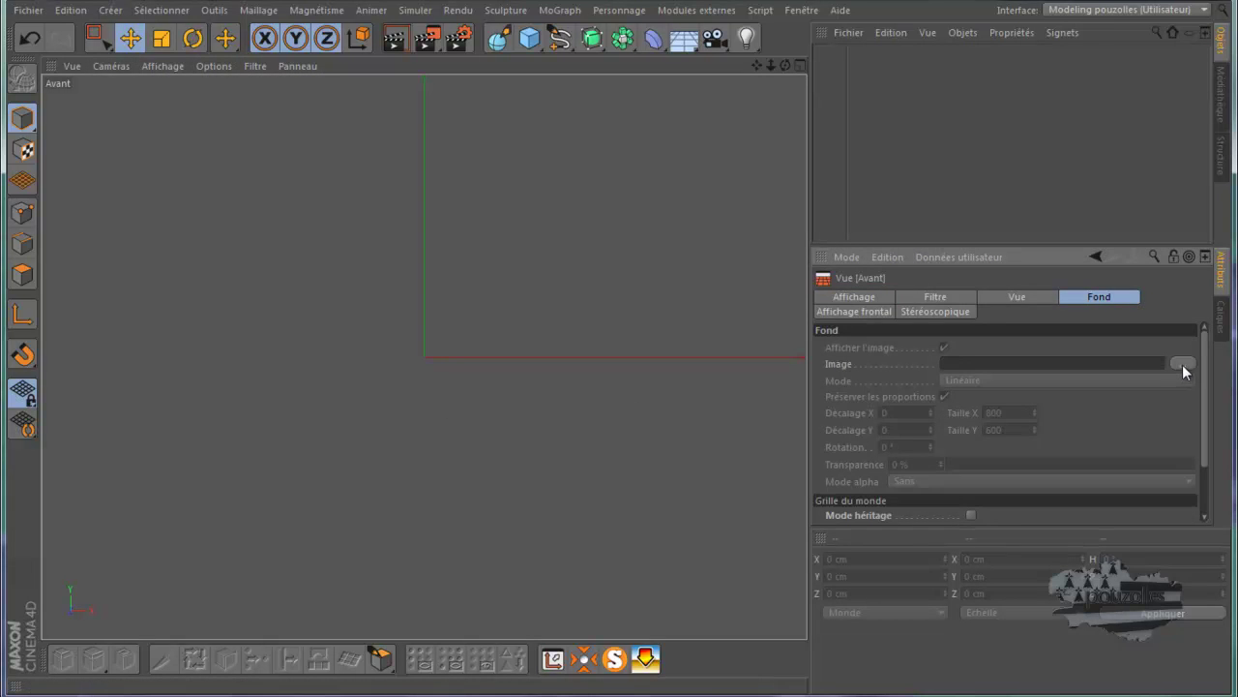
# Load the image 18433044.jpg from the Desktop as the front view's background
pyautogui.click(1181, 364)
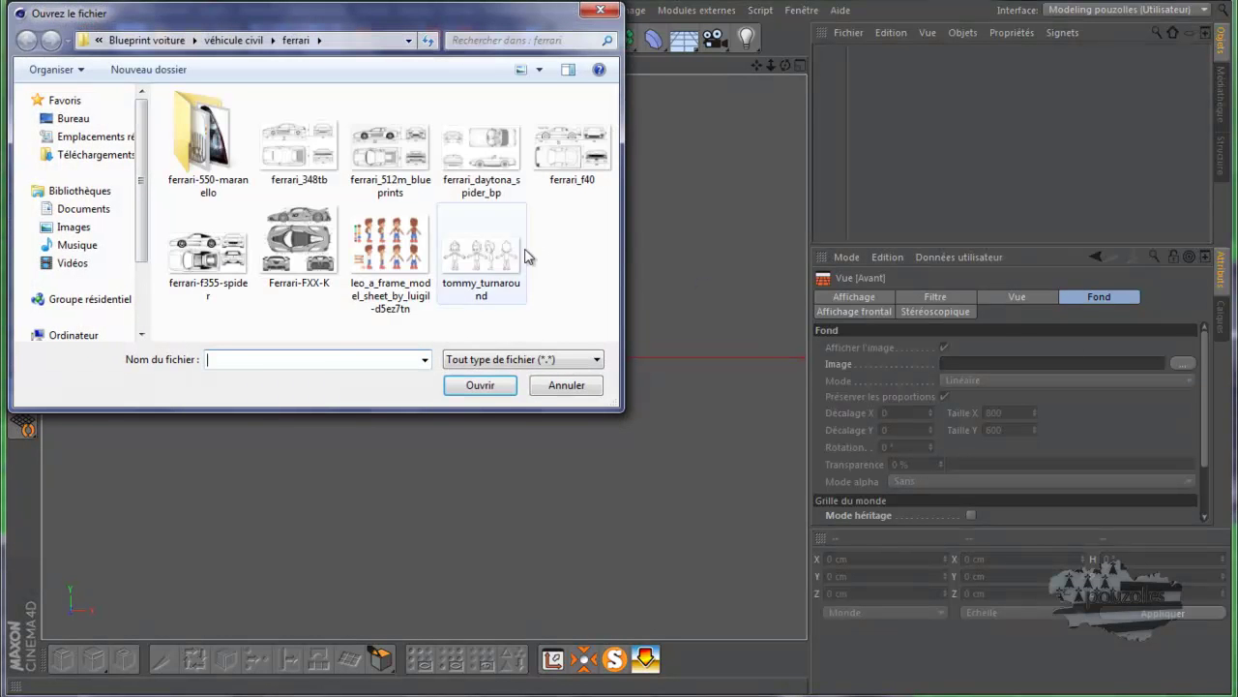
pyautogui.click(78, 120)
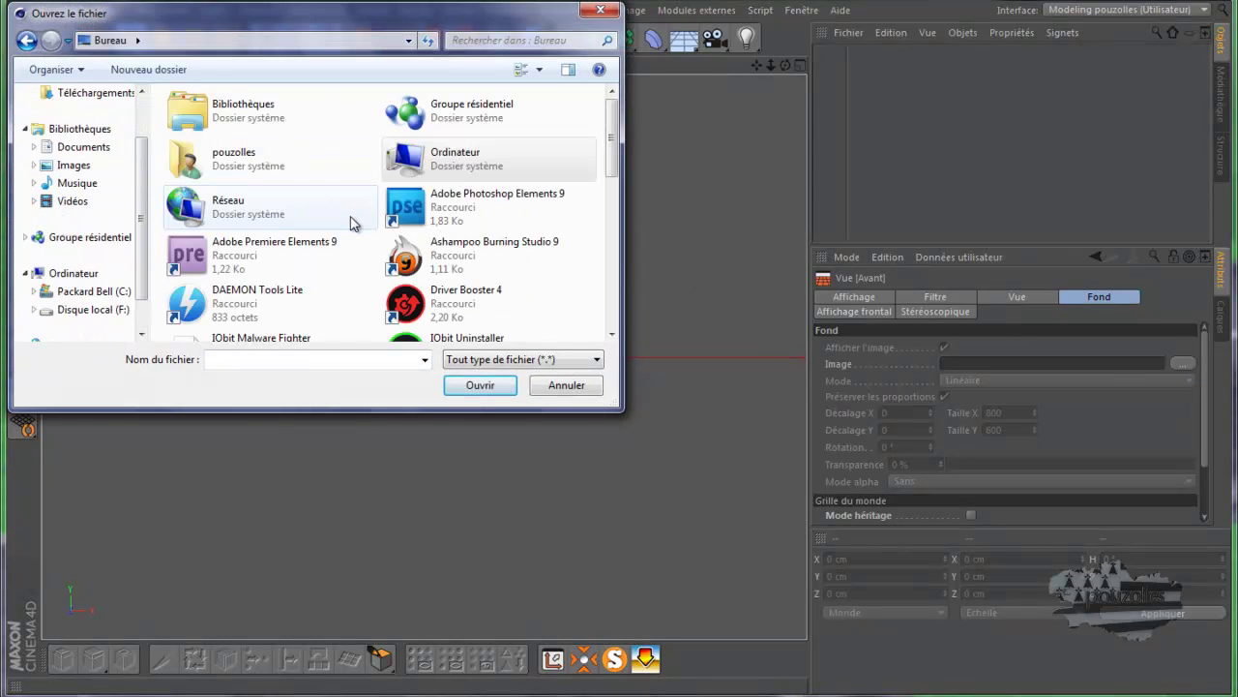
pyautogui.scroll(-3, 353, 222)
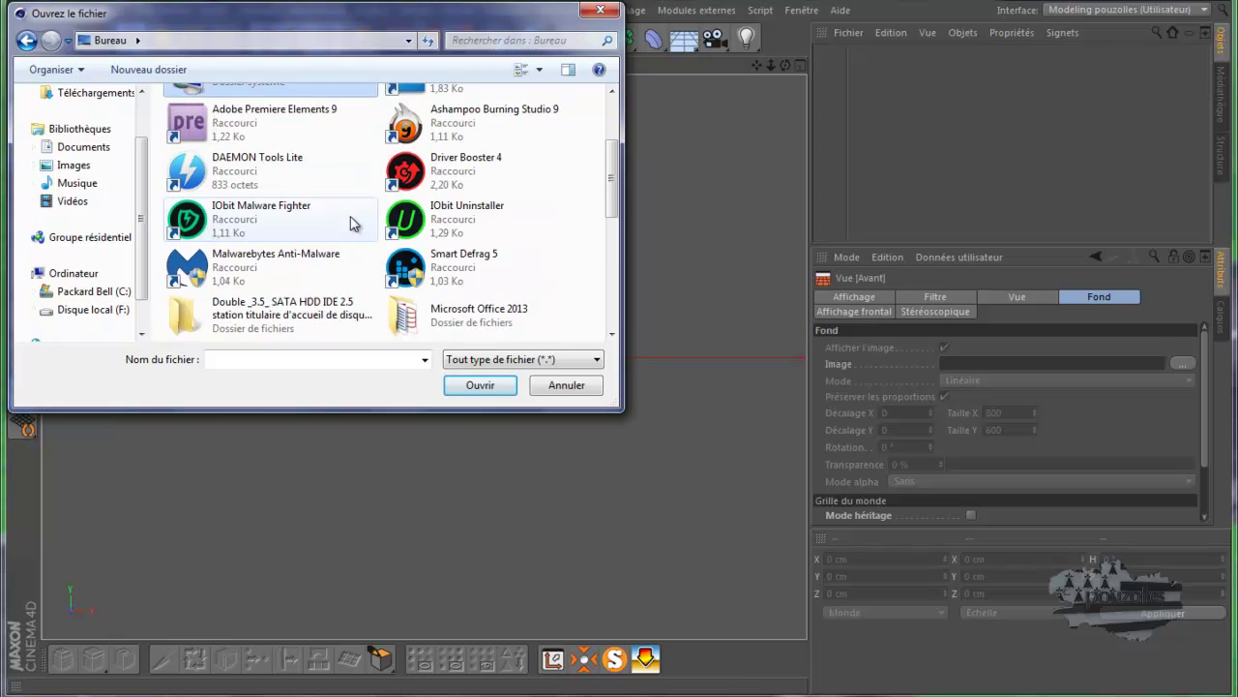
pyautogui.scroll(-3, 353, 222)
pyautogui.scroll(-3, 354, 222)
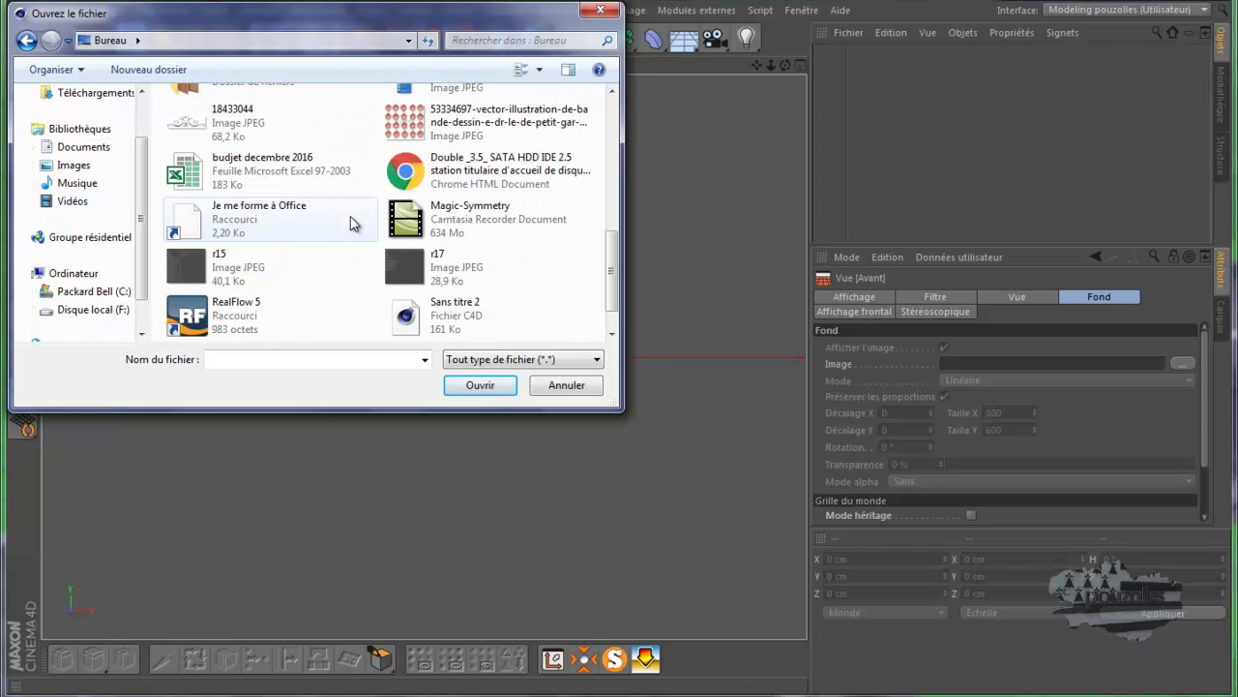
pyautogui.scroll(-1, 352, 224)
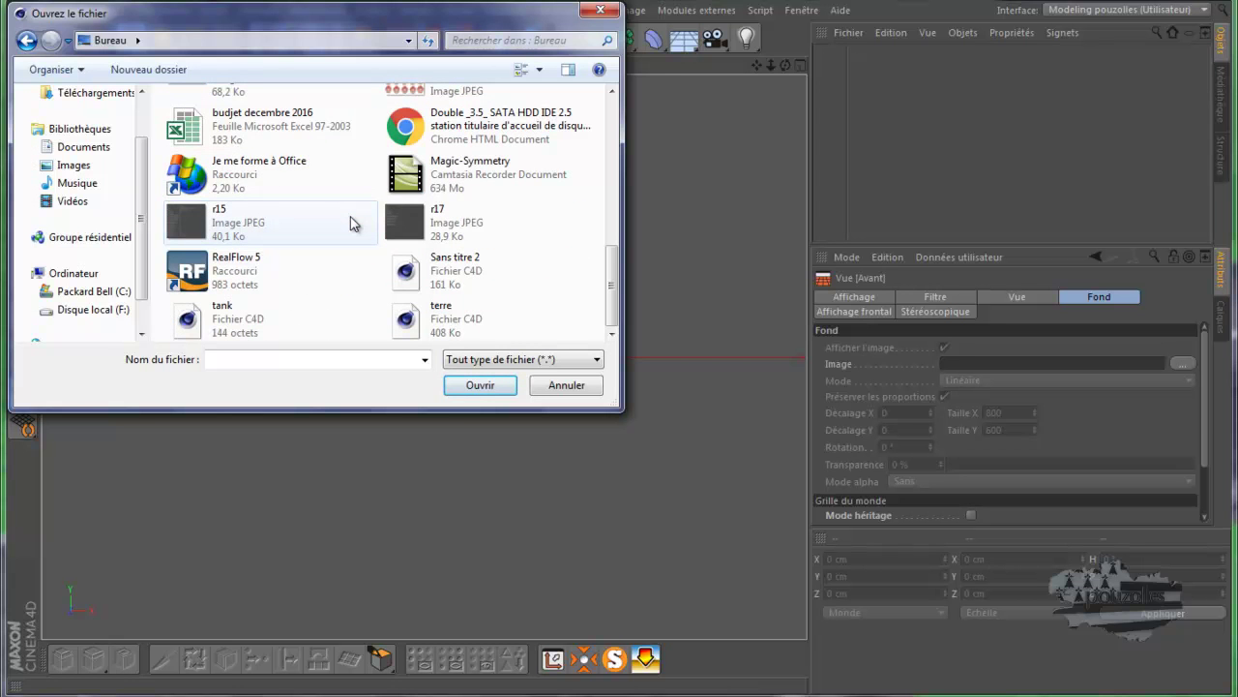
pyautogui.scroll(3, 352, 224)
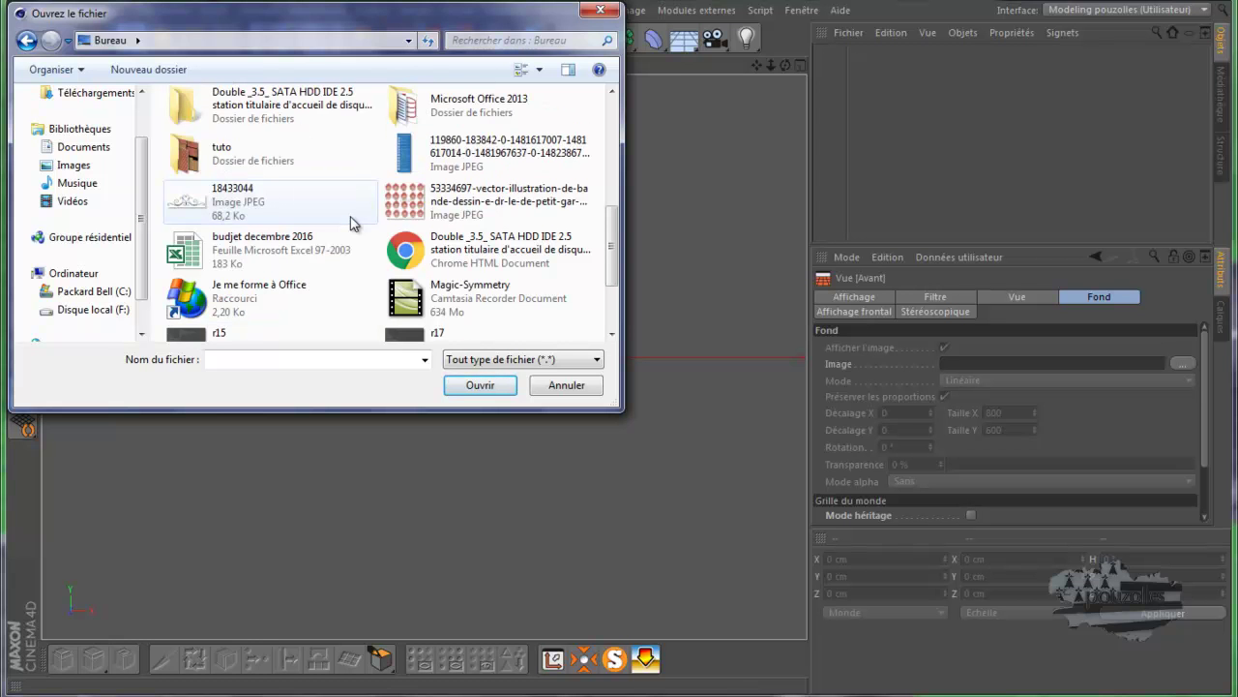
pyautogui.doubleClick(179, 207)
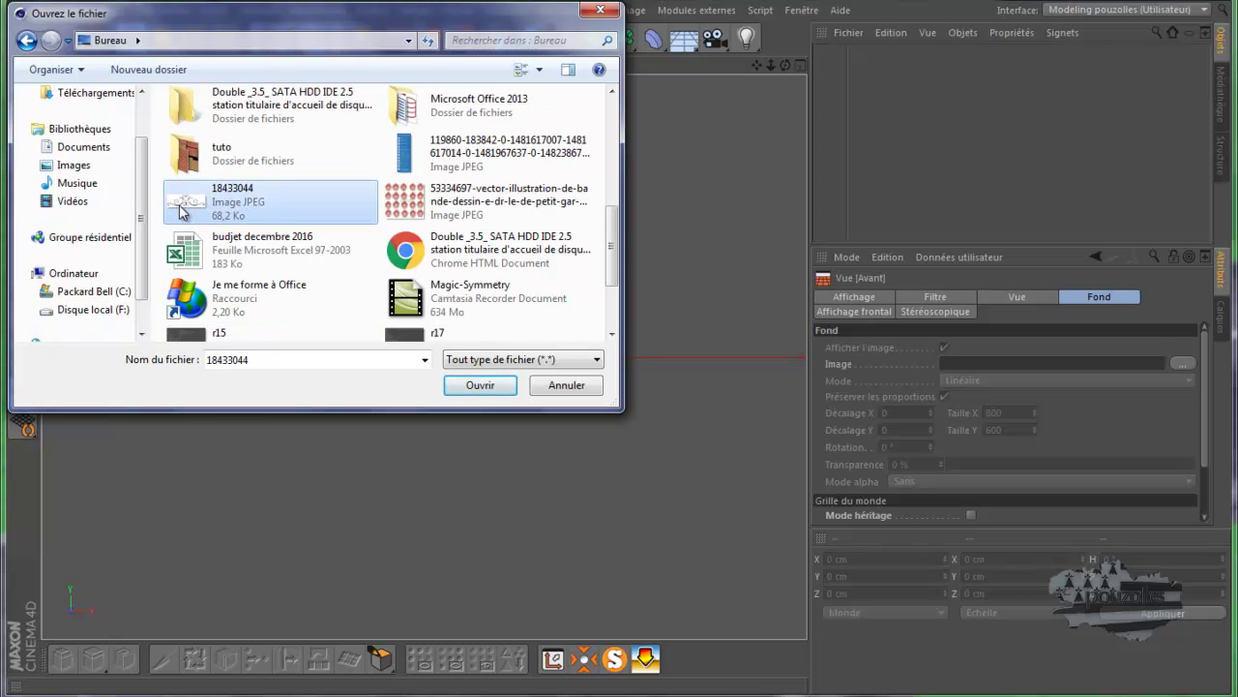
# Set the background image's transparency to 77 %
pyautogui.scroll(2, 395, 371)
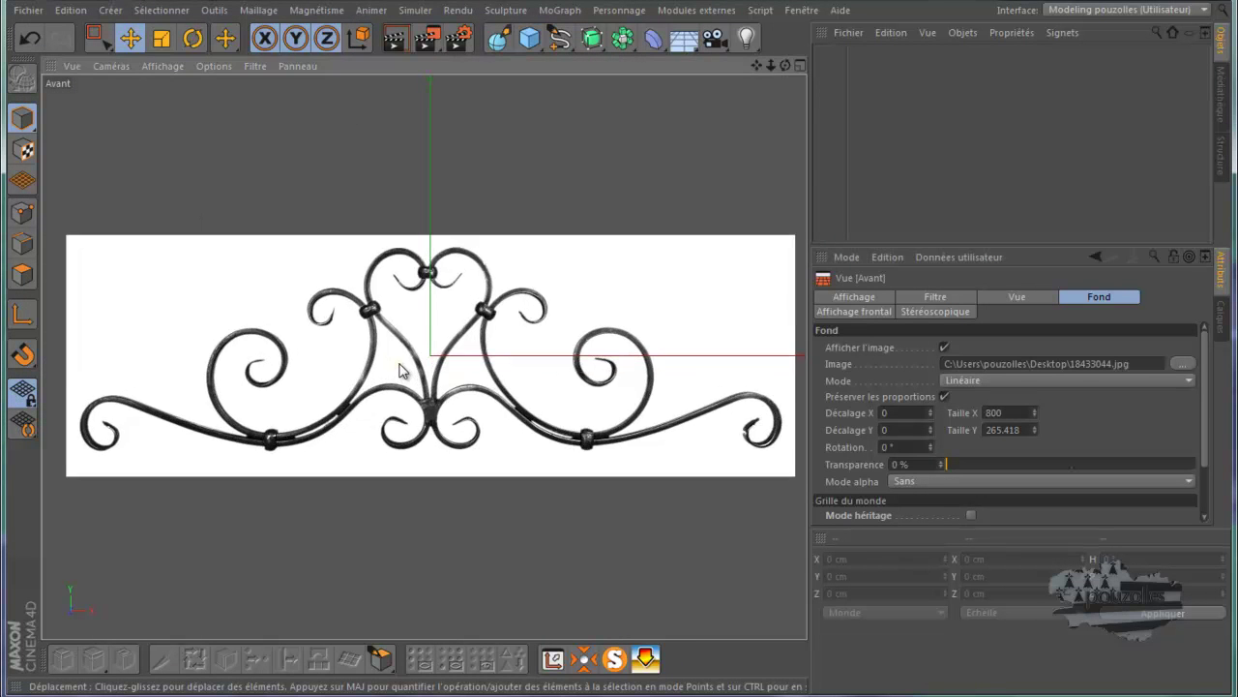
pyautogui.scroll(-1, 456, 382)
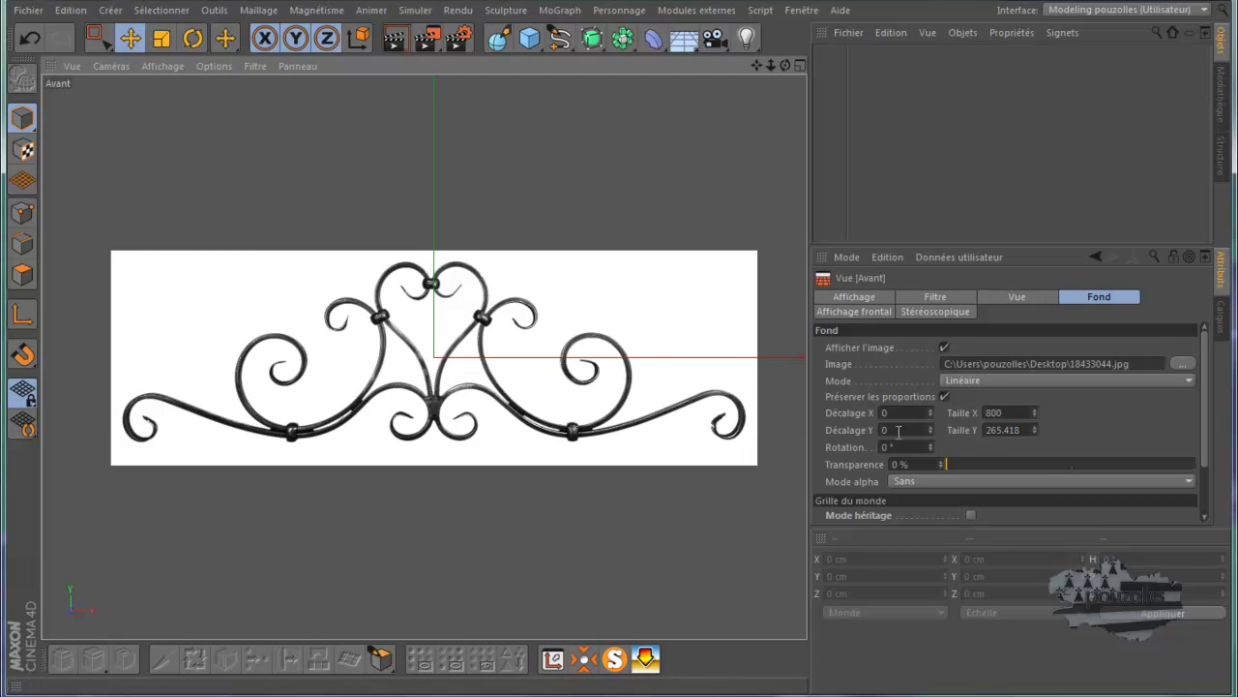
pyautogui.moveTo(1041, 464); pyautogui.dragTo(1100, 463)
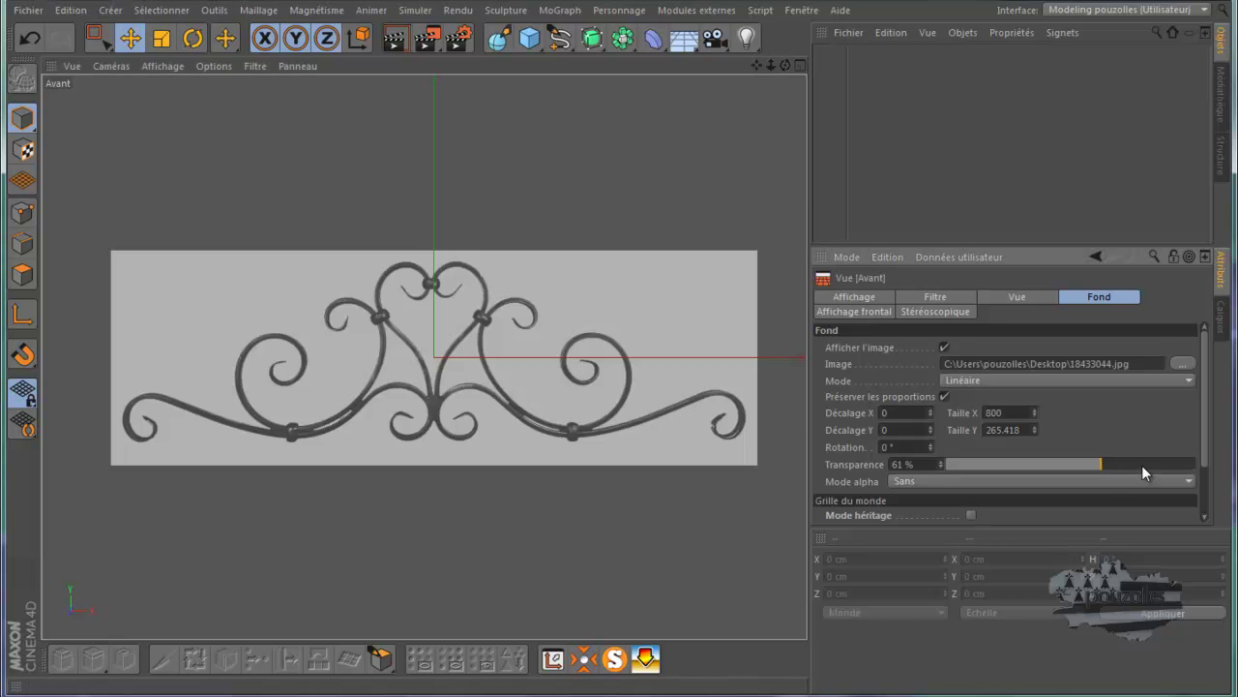
pyautogui.click(1140, 466)
# Start a Bézier spline tracing the small upper curl on the right half of the ironwork, from its inner tip over its top
pyautogui.scroll(1, 476, 346)
pyautogui.scroll(1, 476, 346)
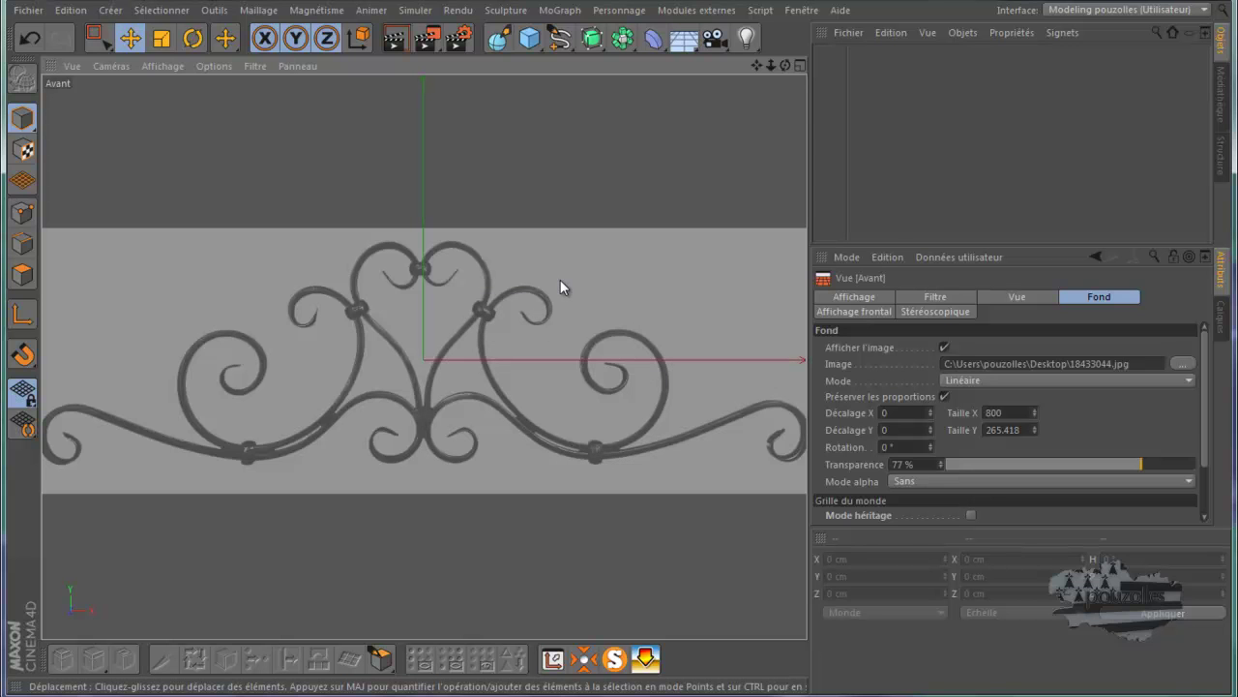
pyautogui.click(559, 37)
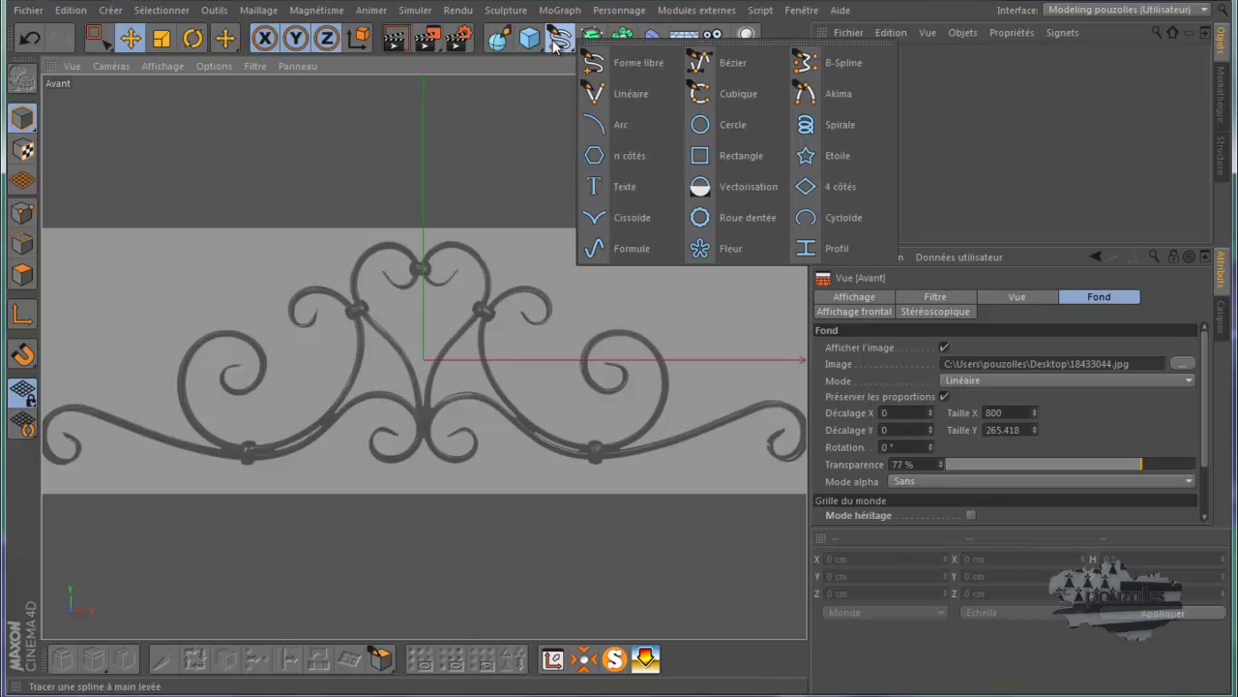
pyautogui.click(733, 63)
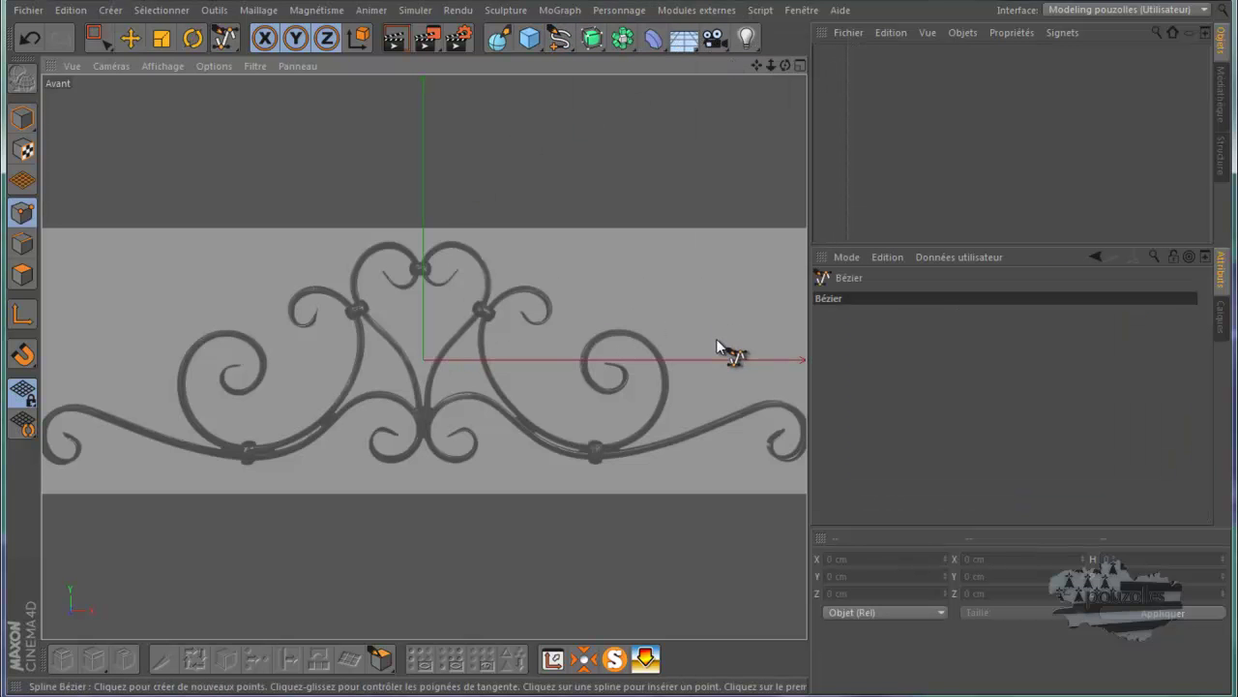
pyautogui.scroll(4, 718, 342)
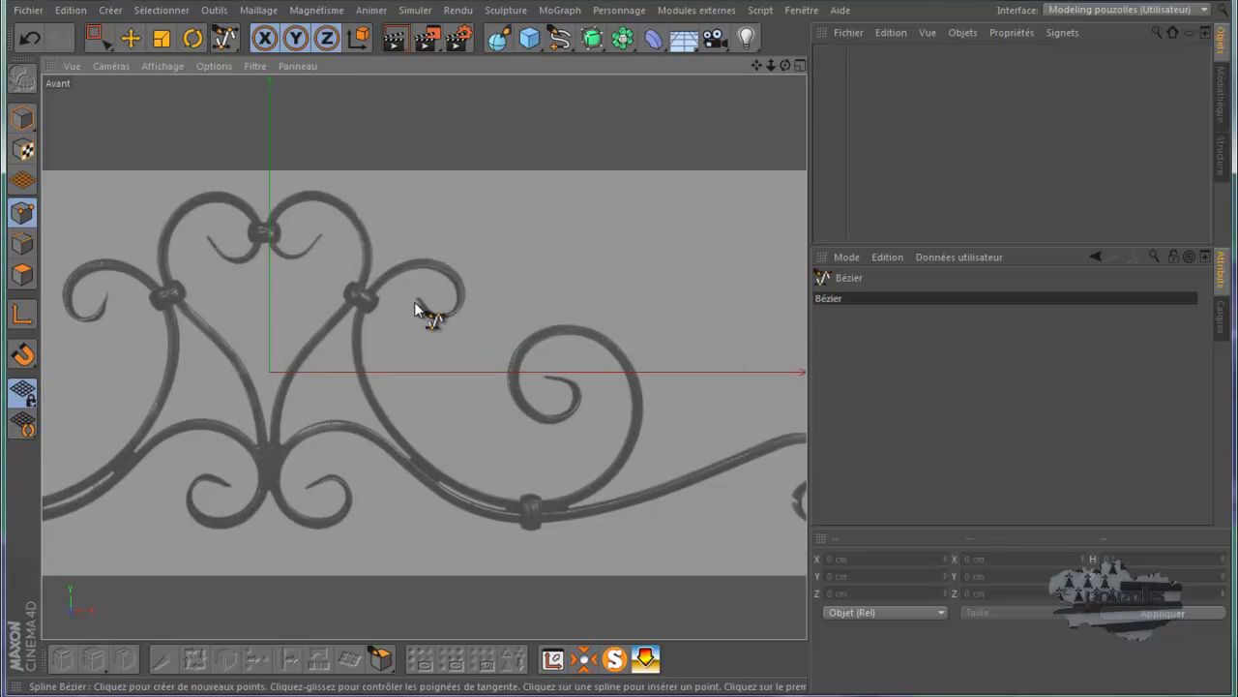
pyautogui.click(419, 297)
pyautogui.click(449, 316)
pyautogui.click(439, 263)
pyautogui.moveTo(438, 264); pyautogui.dragTo(414, 260)
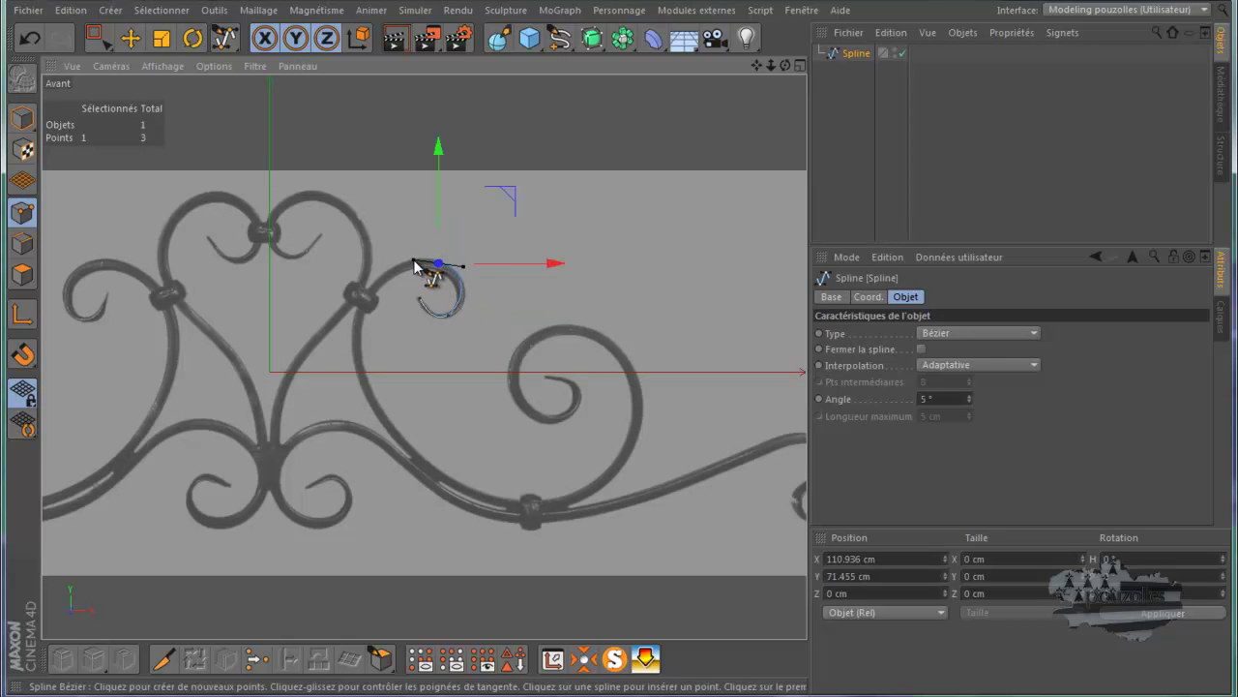
# Continue the spline past the upper collar, down to the lower collar and around the large right-hand scroll to its inner tip, and deselect it
pyautogui.moveTo(360, 309); pyautogui.dragTo(360, 332)
pyautogui.moveTo(445, 475); pyautogui.dragTo(522, 523)
pyautogui.click(629, 450)
pyautogui.moveTo(629, 452); pyautogui.dragTo(645, 417)
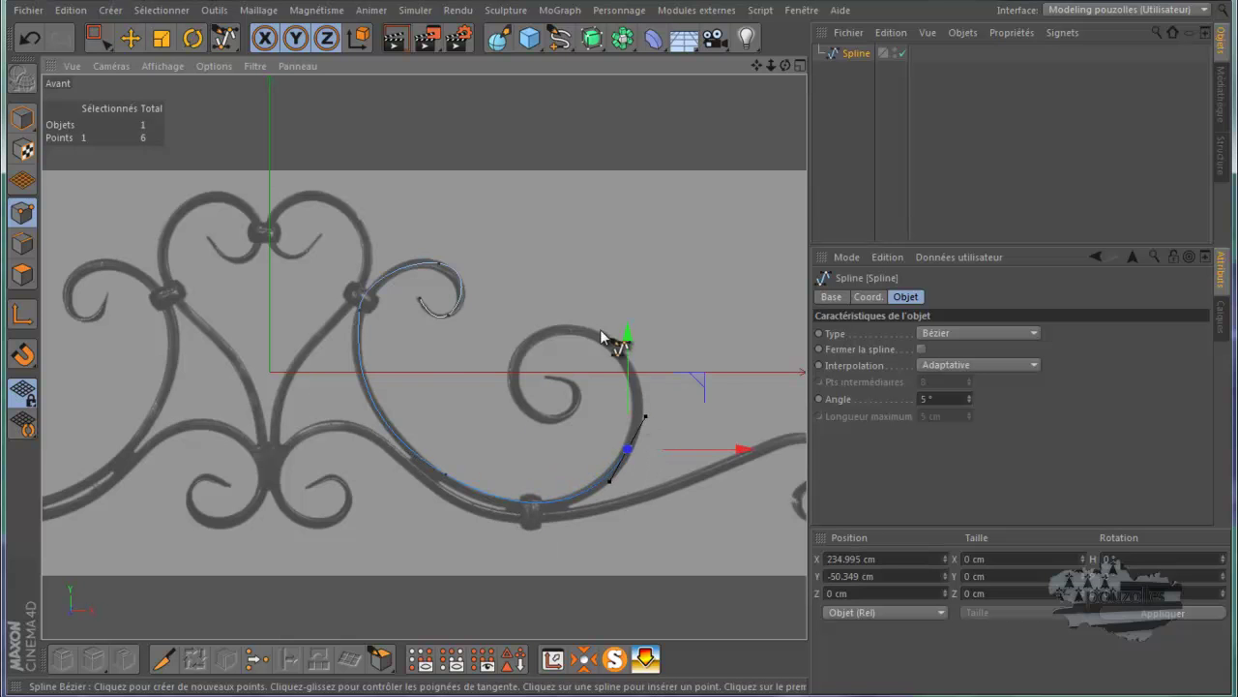
pyautogui.moveTo(590, 334); pyautogui.dragTo(573, 326)
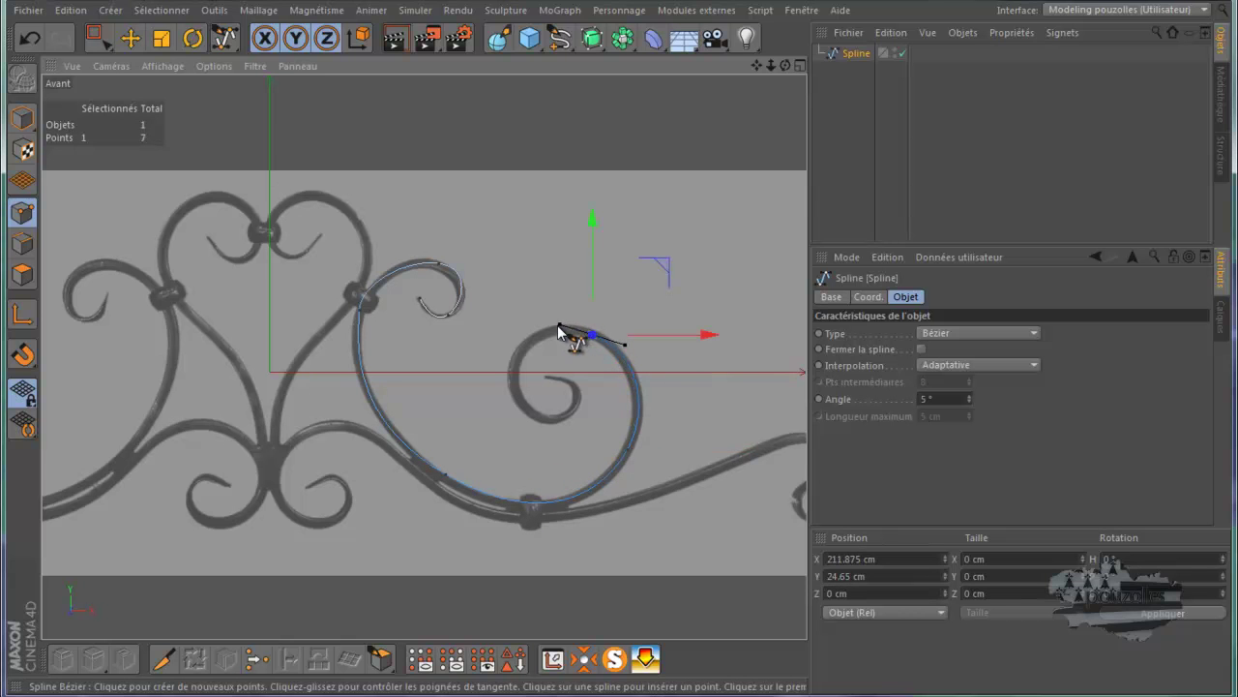
pyautogui.moveTo(511, 365); pyautogui.dragTo(576, 415)
pyautogui.moveTo(546, 374); pyautogui.dragTo(513, 376)
pyautogui.click(856, 164)
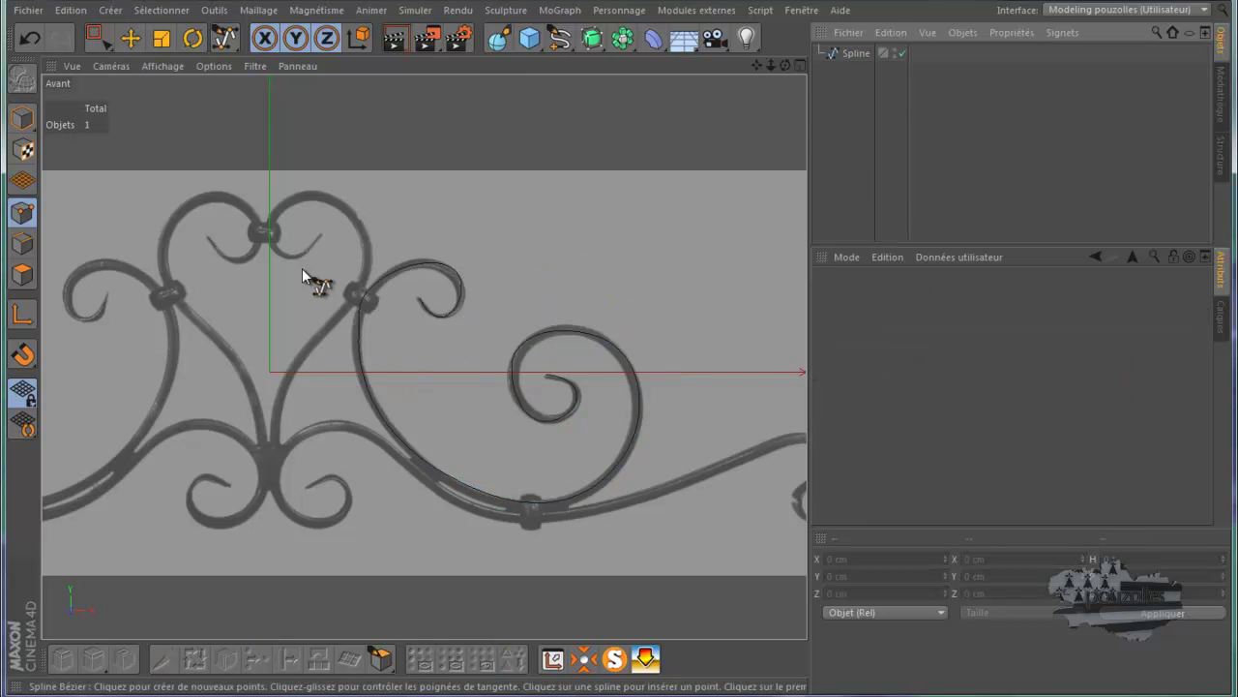
pyautogui.click(319, 234)
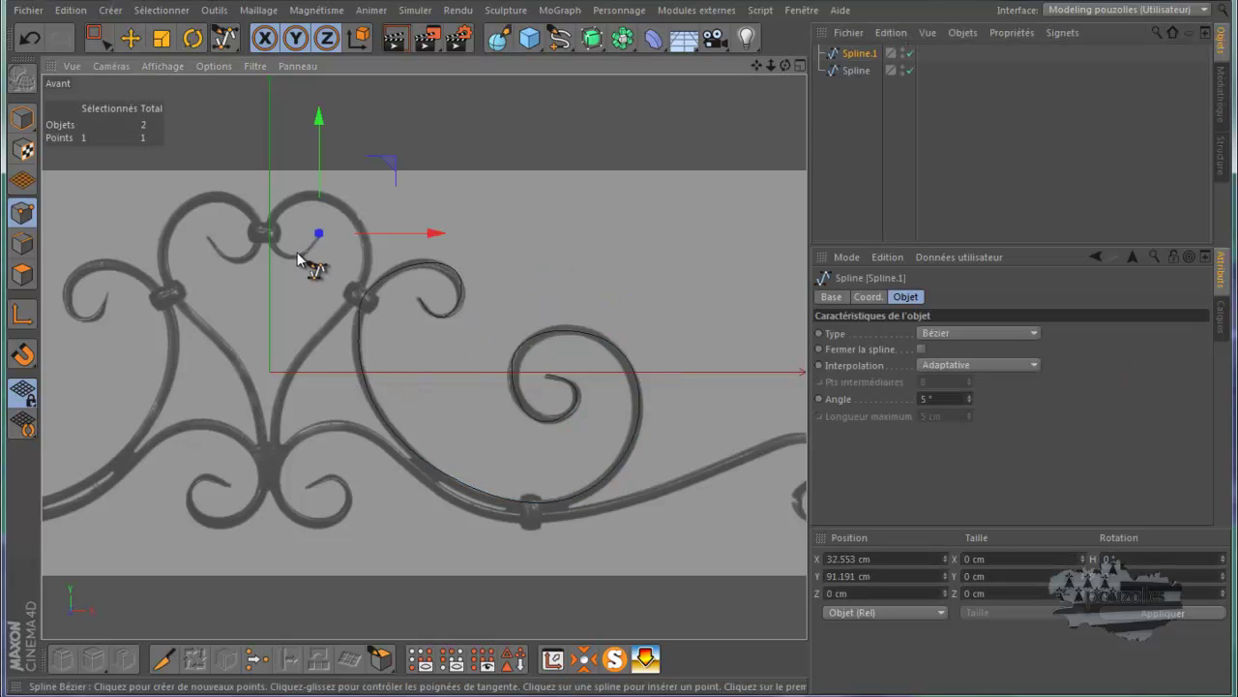
pyautogui.click(285, 257)
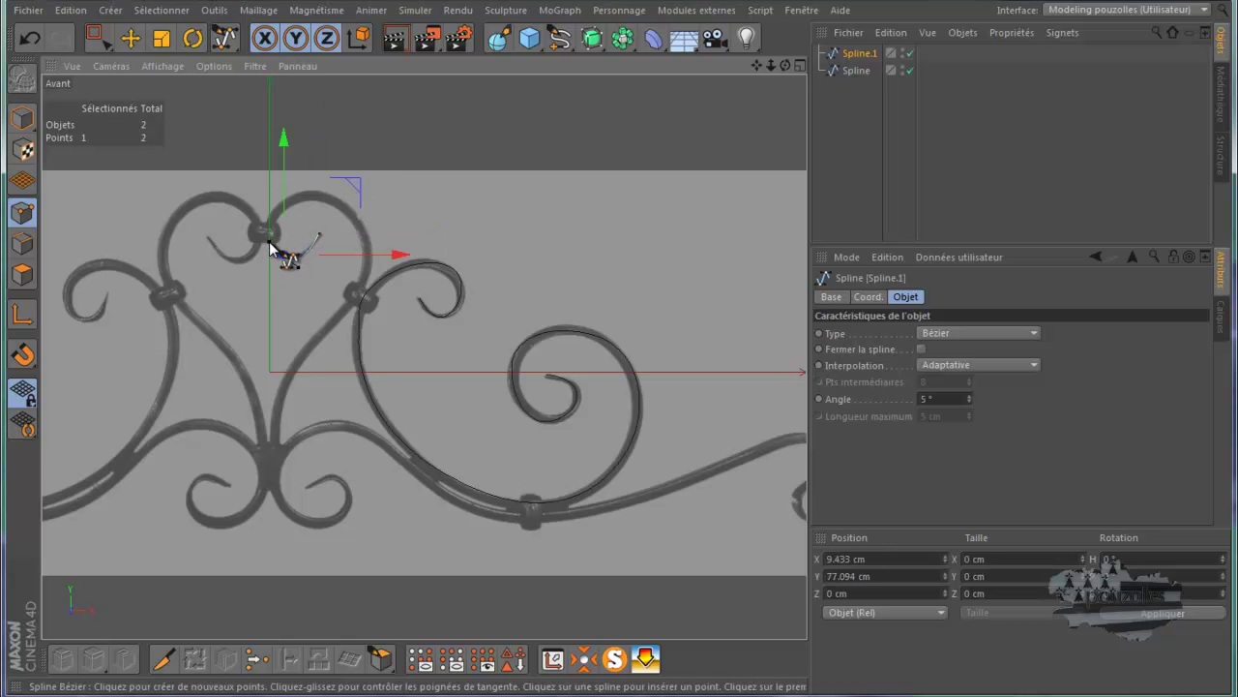
pyautogui.moveTo(294, 197); pyautogui.dragTo(313, 195)
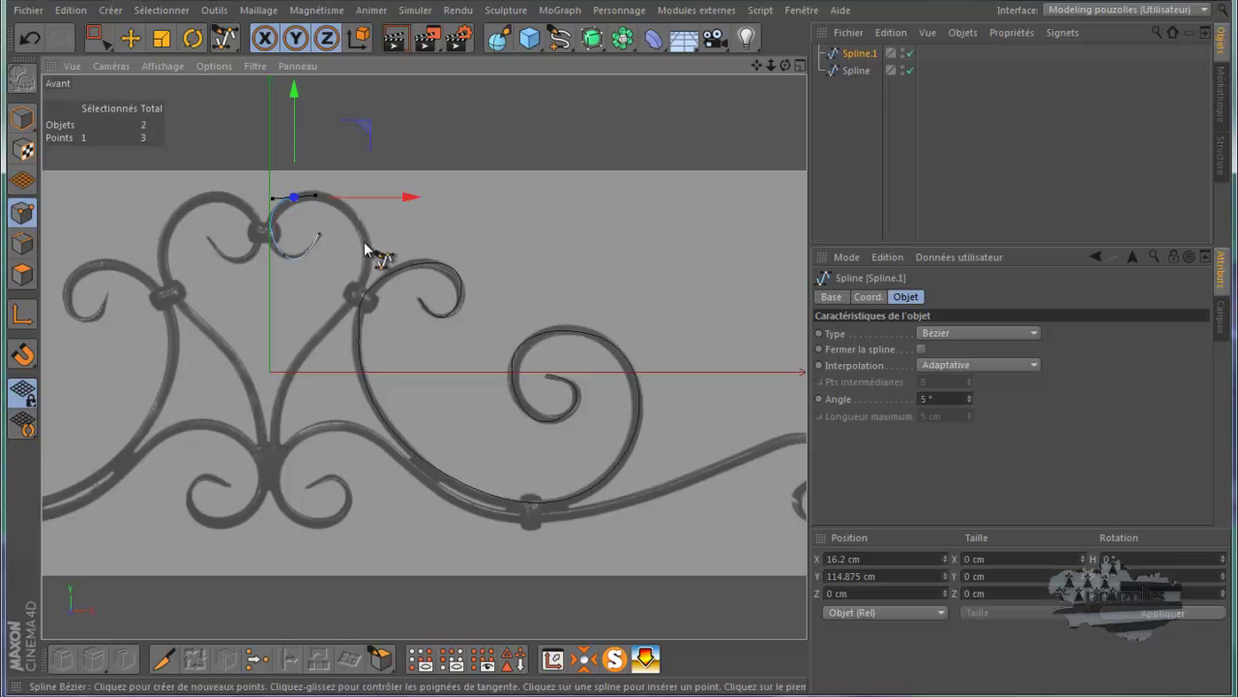
pyautogui.moveTo(366, 262); pyautogui.dragTo(365, 318)
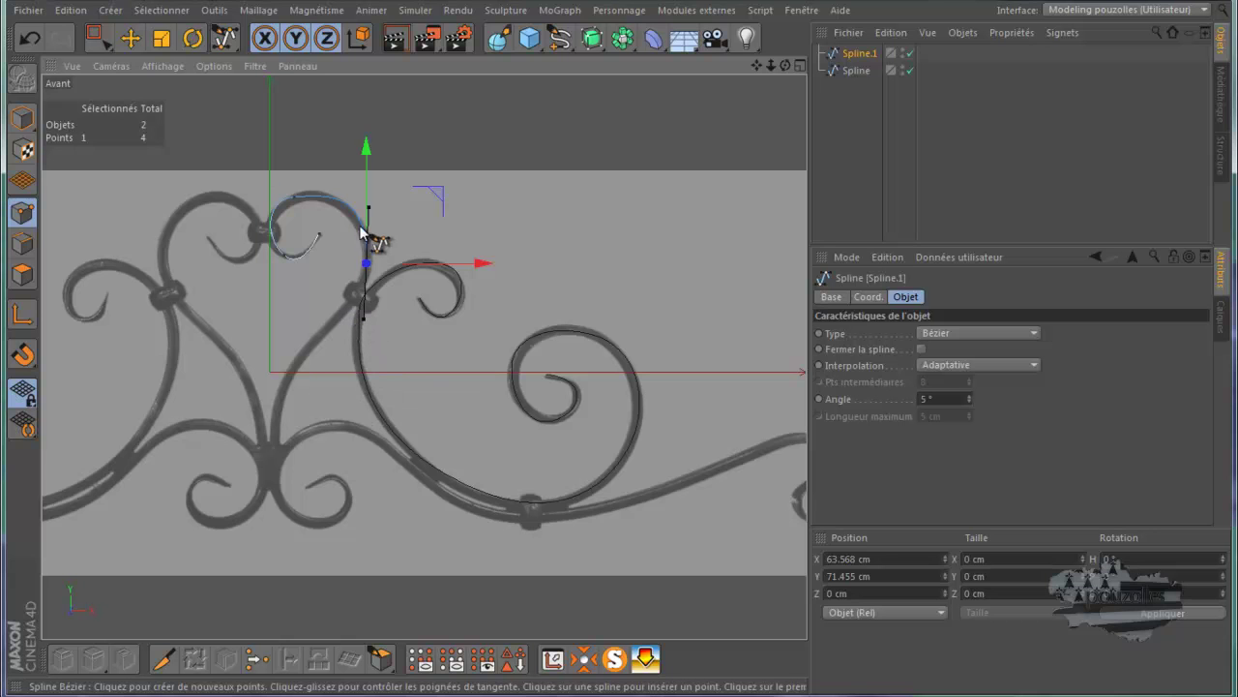
pyautogui.click(310, 339)
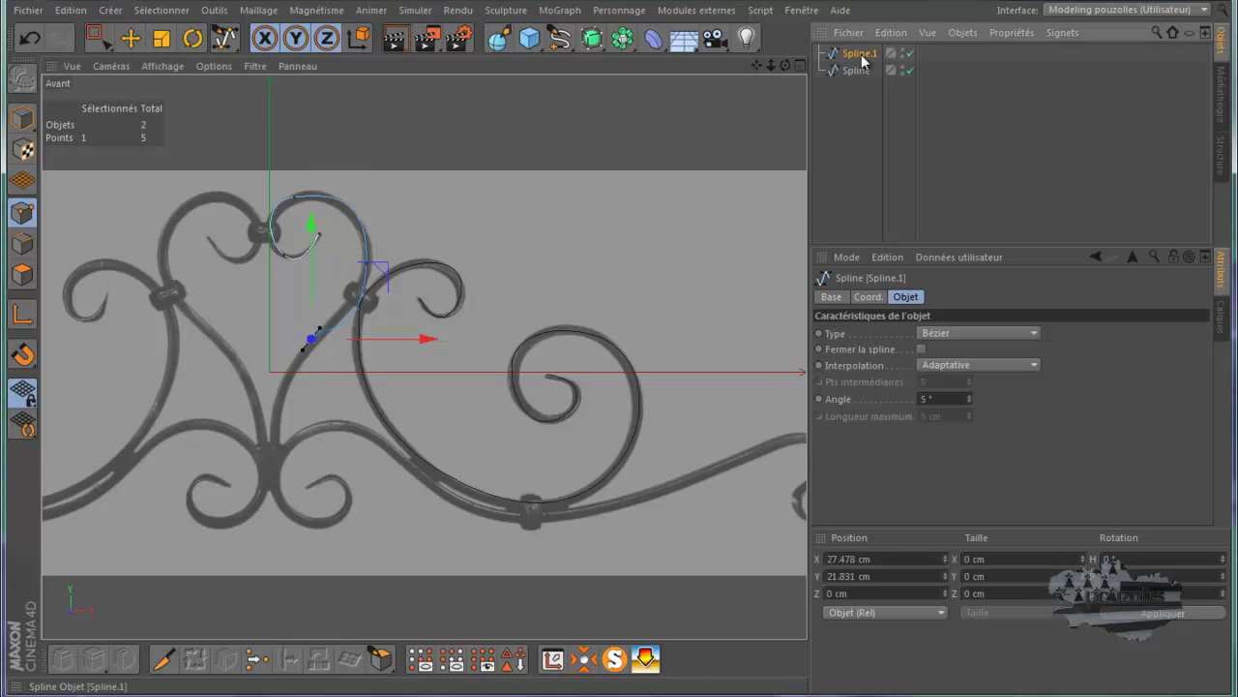
pyautogui.press('Delete')
# Start a second Bézier spline at the upper-right curl's inner tip, tracing over the heart's right lobe and down toward the lower junction
pyautogui.click(321, 233)
pyautogui.moveTo(278, 256); pyautogui.dragTo(269, 235)
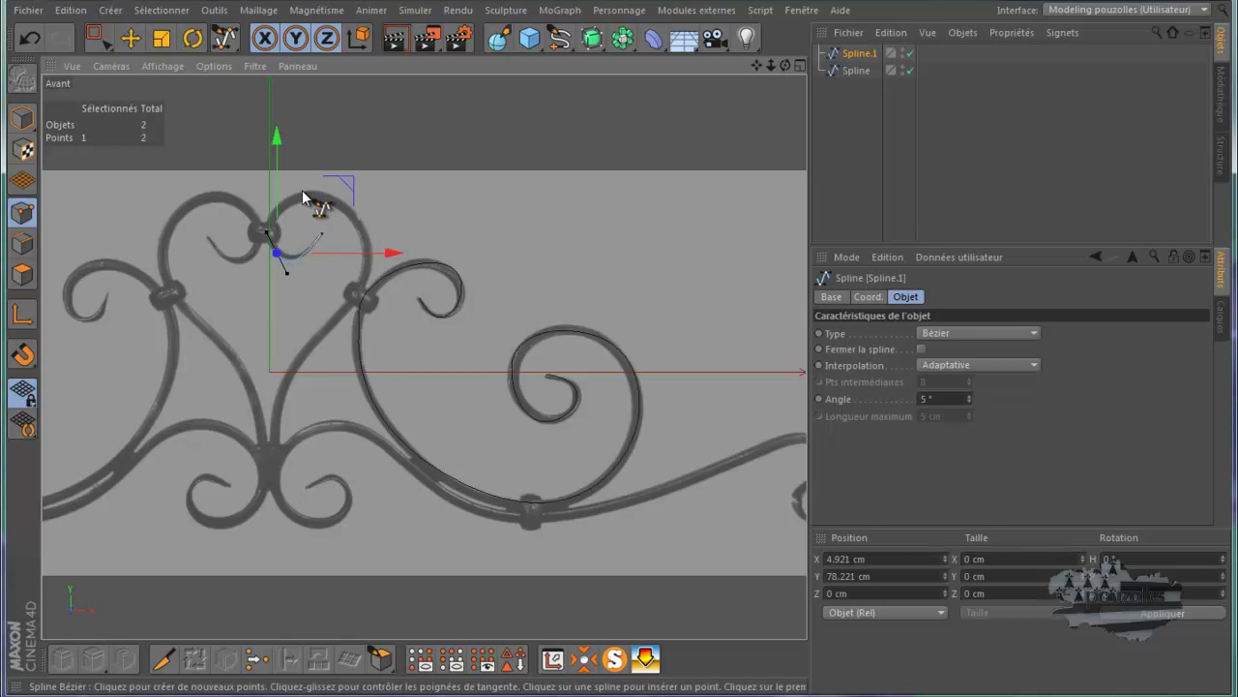
pyautogui.moveTo(305, 195); pyautogui.dragTo(322, 202)
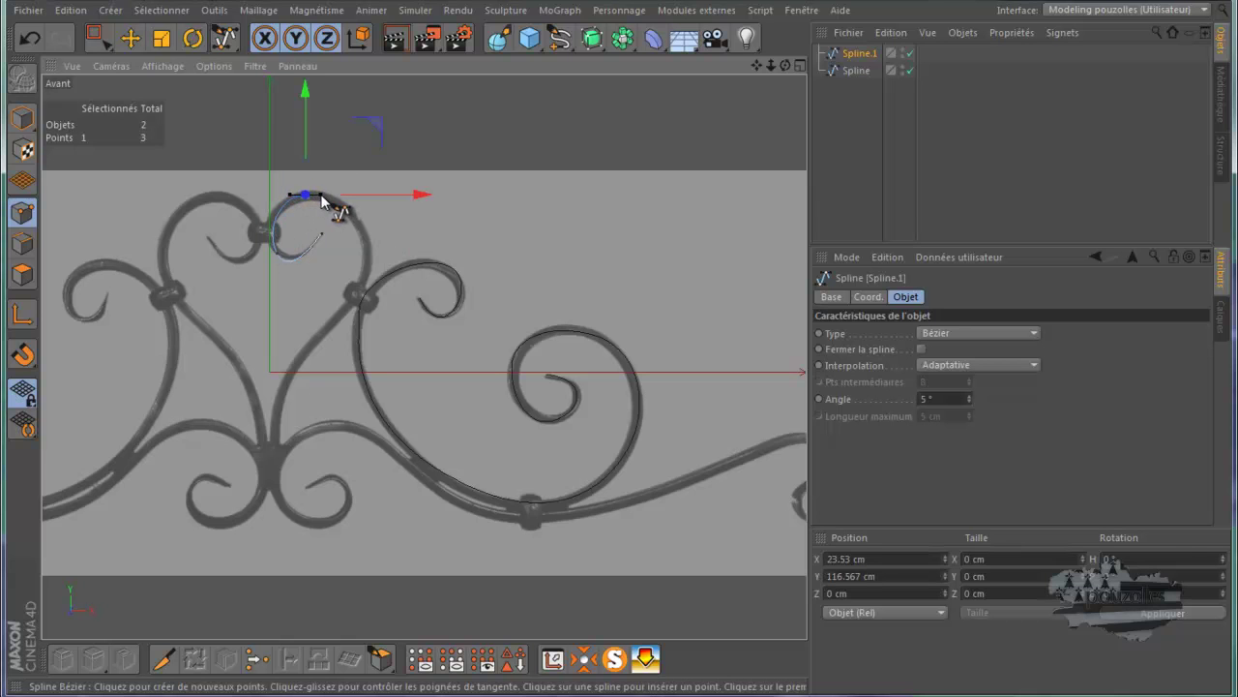
pyautogui.moveTo(365, 253); pyautogui.dragTo(356, 288)
pyautogui.moveTo(279, 392); pyautogui.dragTo(273, 425)
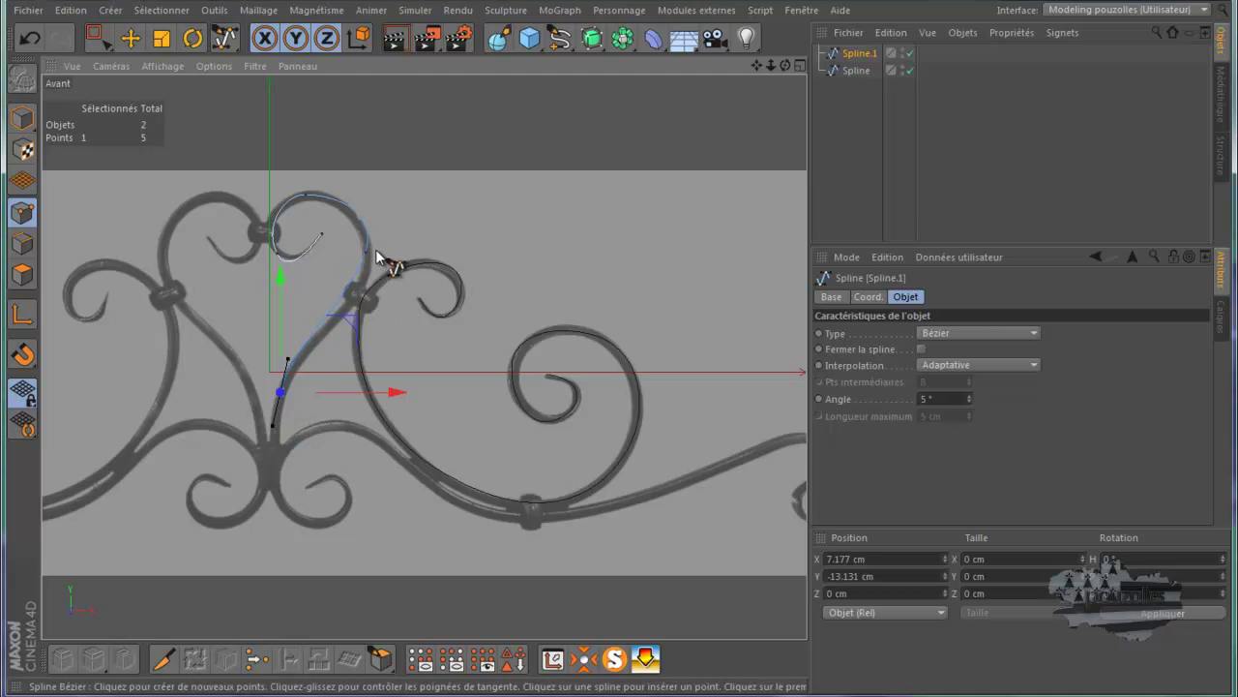
# Continue the spline through the lower junction and around the small bottom-right scroll to its inner tip, and deselect it
pyautogui.moveTo(273, 463); pyautogui.dragTo(333, 524)
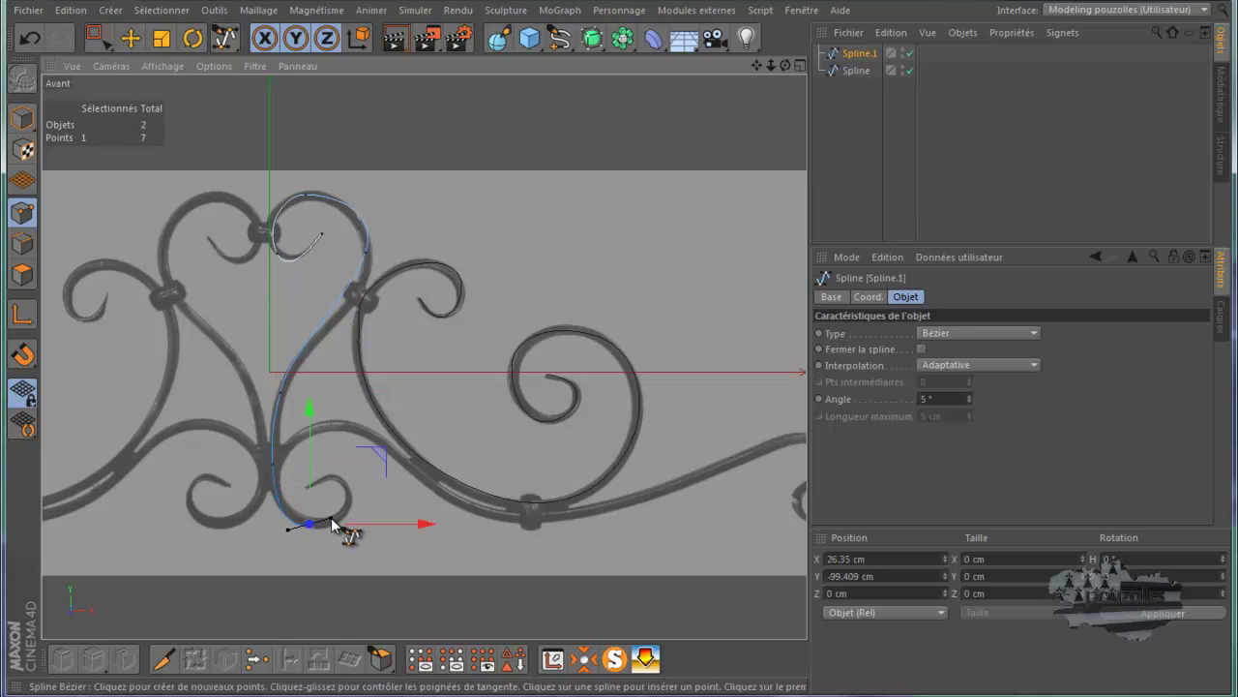
pyautogui.click(346, 490)
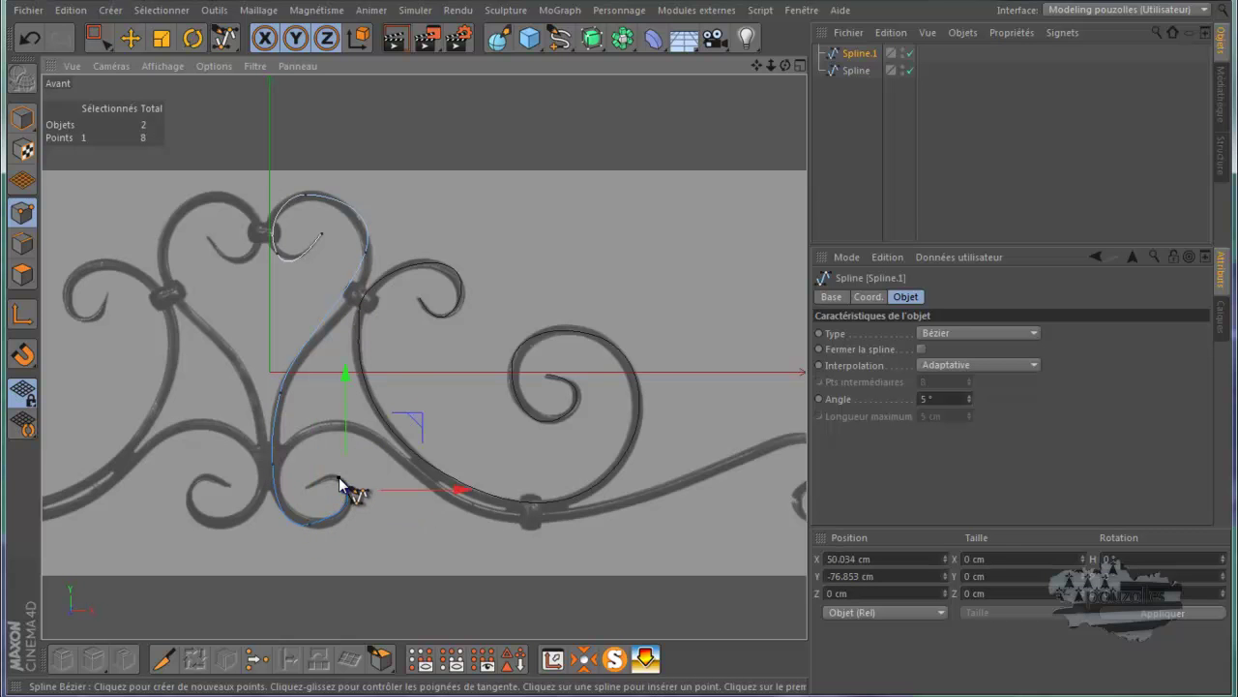
pyautogui.click(309, 483)
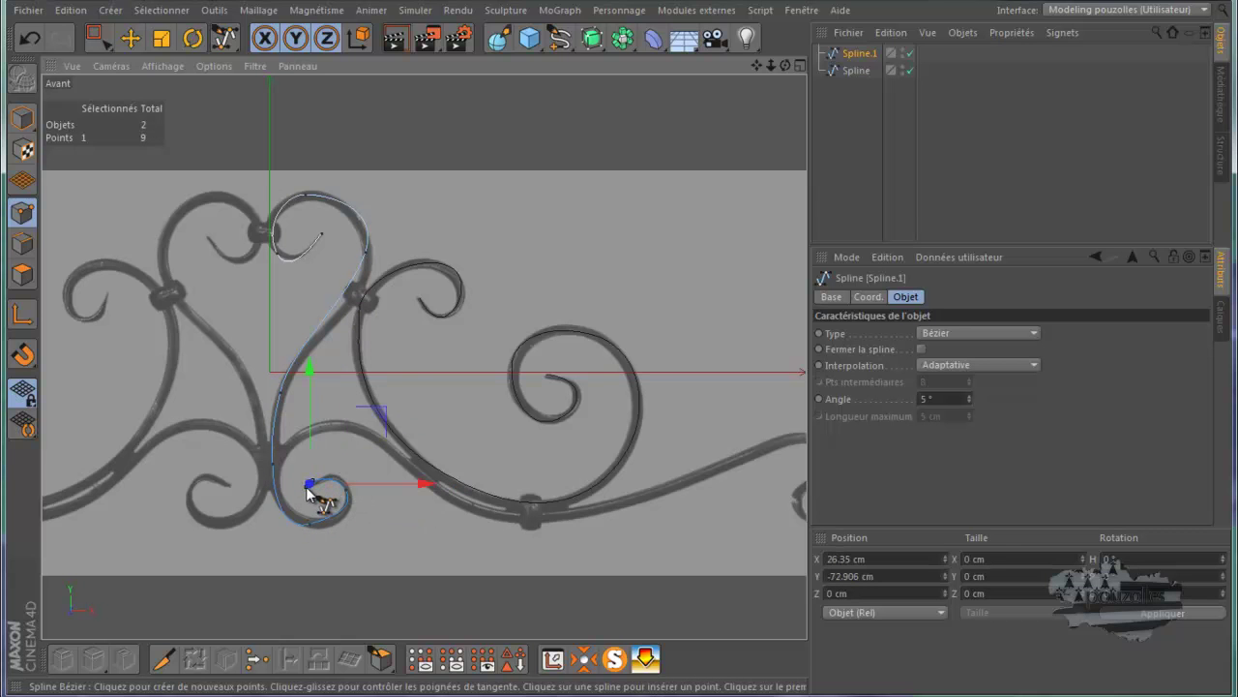
pyautogui.click(821, 184)
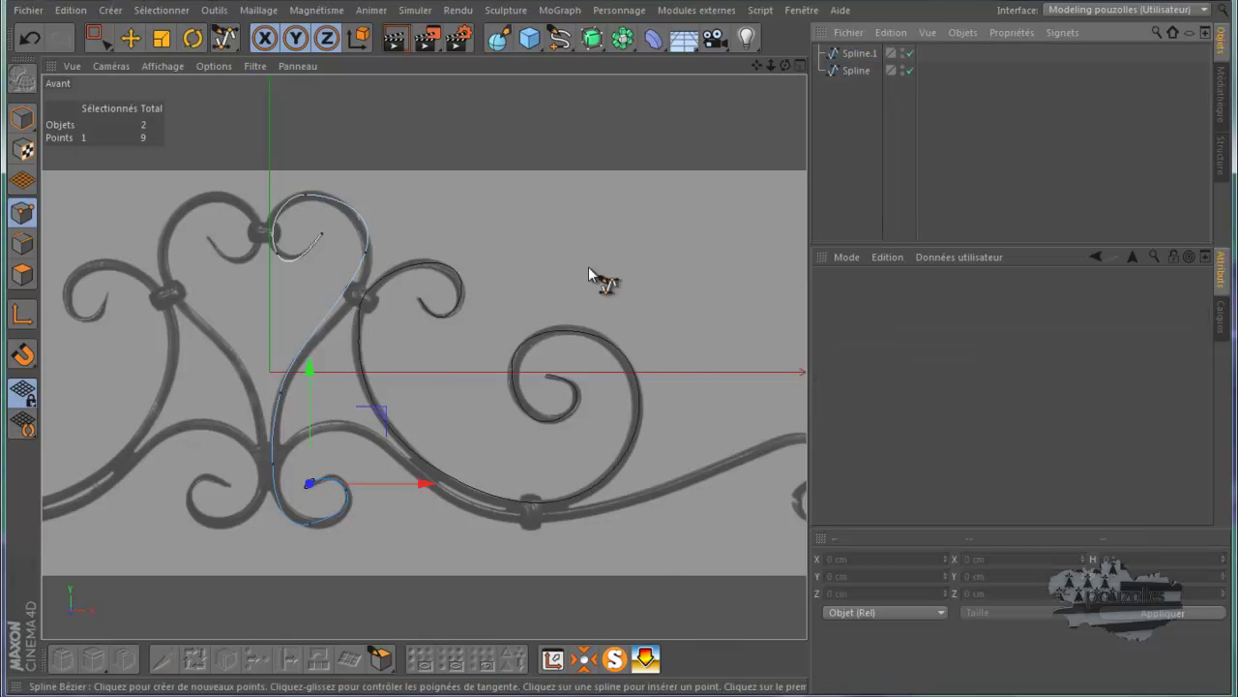
# Start a third Bézier spline at the lower junction, tracing the long lower bar over its hump and past the bottom collar
pyautogui.click(273, 461)
pyautogui.moveTo(324, 427); pyautogui.dragTo(344, 435)
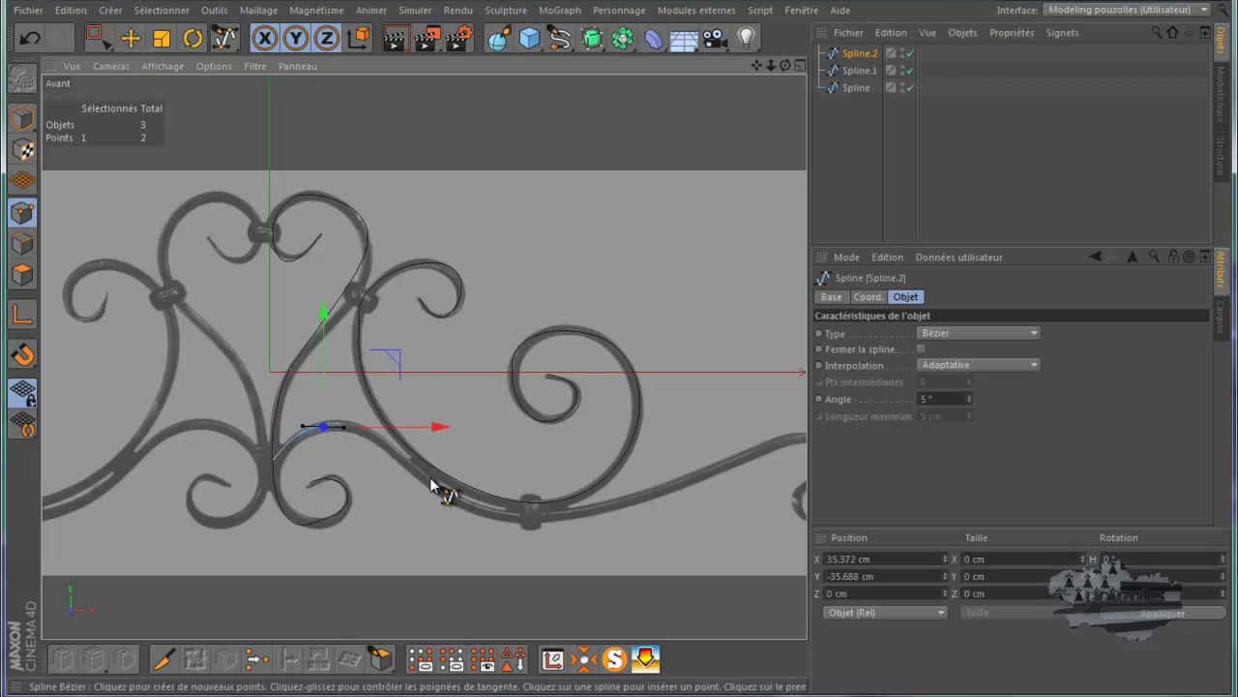
pyautogui.moveTo(430, 481); pyautogui.dragTo(494, 531)
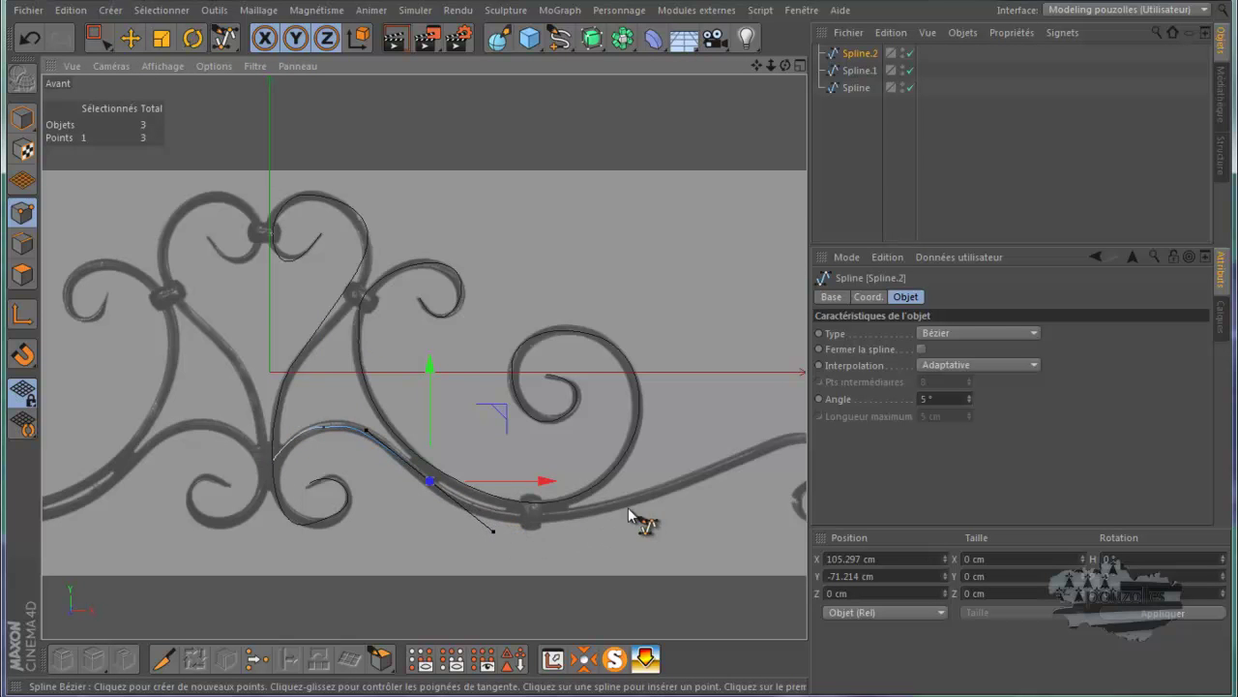
pyautogui.moveTo(669, 494); pyautogui.dragTo(693, 479)
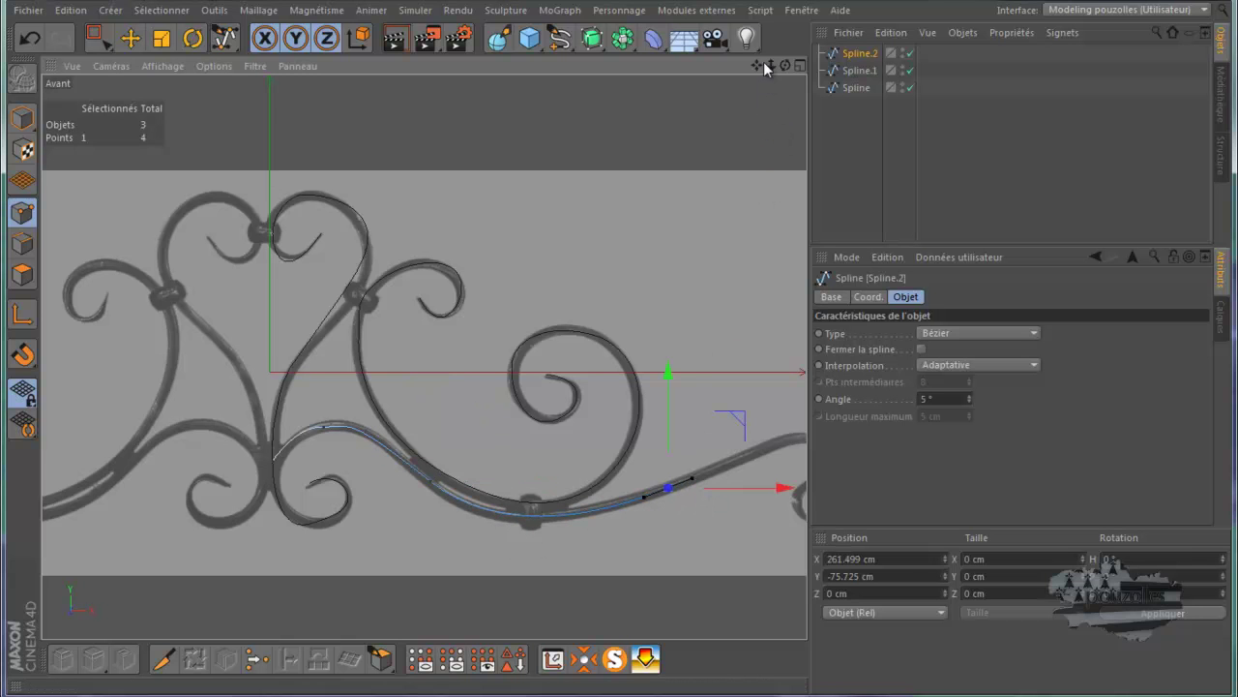
# Continue the third spline along the rising bar and around the far-right end scroll to its inner tip
pyautogui.keyDown('alt'); pyautogui.moveTo(696, 362); pyautogui.dragTo(450, 351, button='middle'); pyautogui.keyUp('alt')
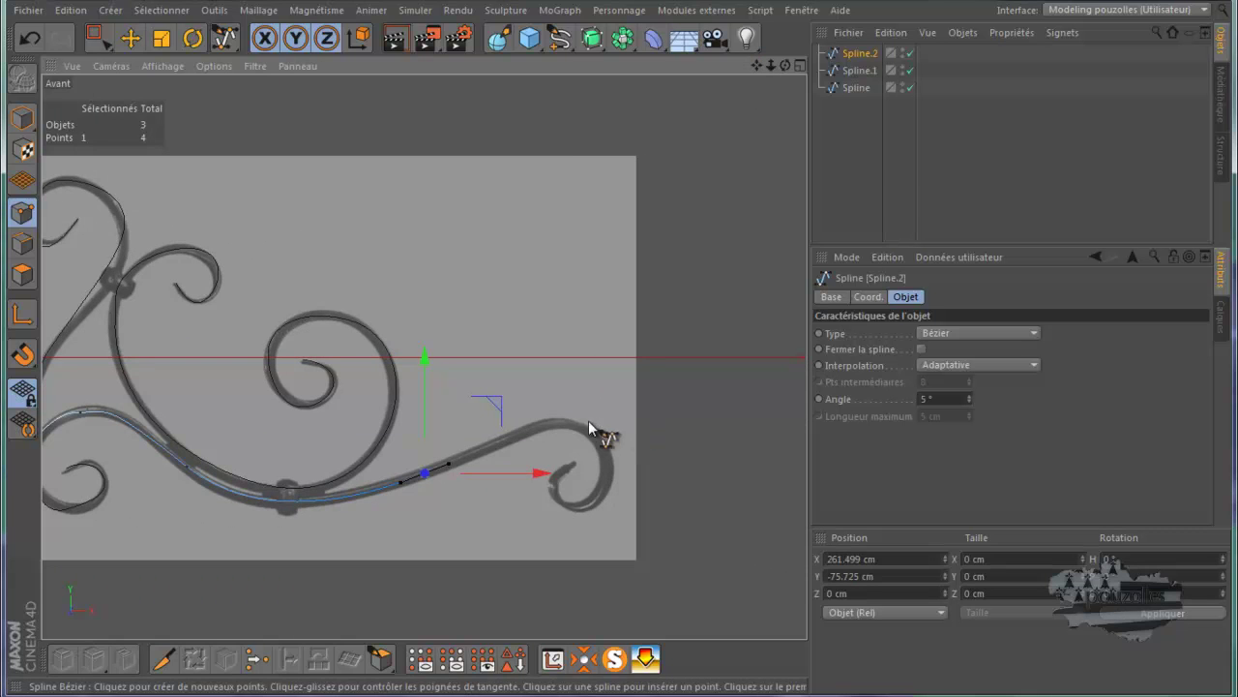
pyautogui.moveTo(567, 423); pyautogui.dragTo(587, 427)
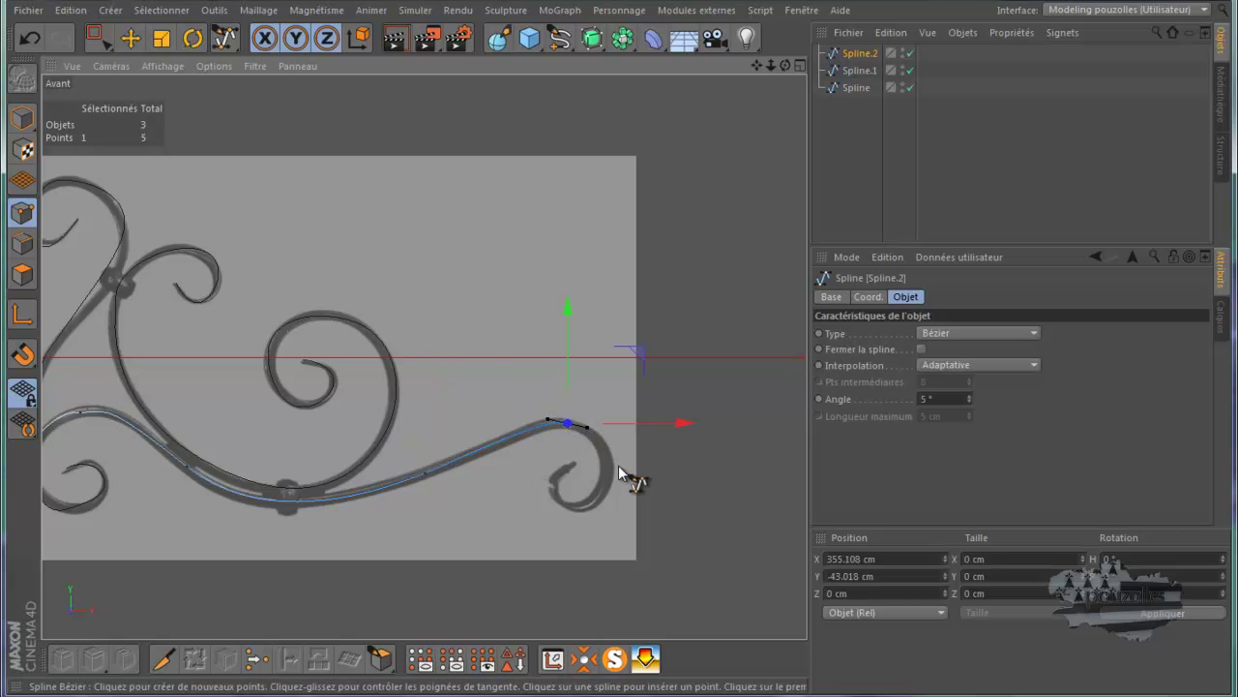
pyautogui.moveTo(616, 469); pyautogui.dragTo(576, 462)
pyautogui.scroll(-2, 749, 265)
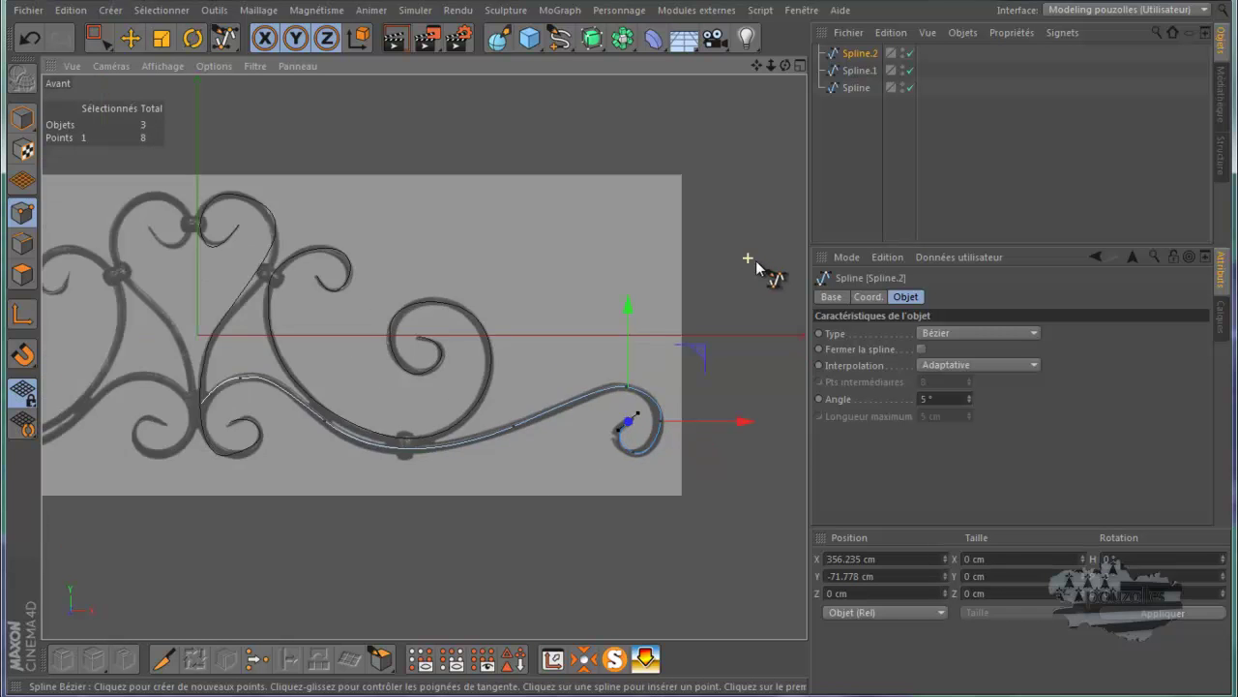
# Refine Spline.1 by moving its right-side point to about X 65.3, Y 66.6 cm and its top point to about X 25.9 cm; deselect it
pyautogui.scroll(2, 170, 244)
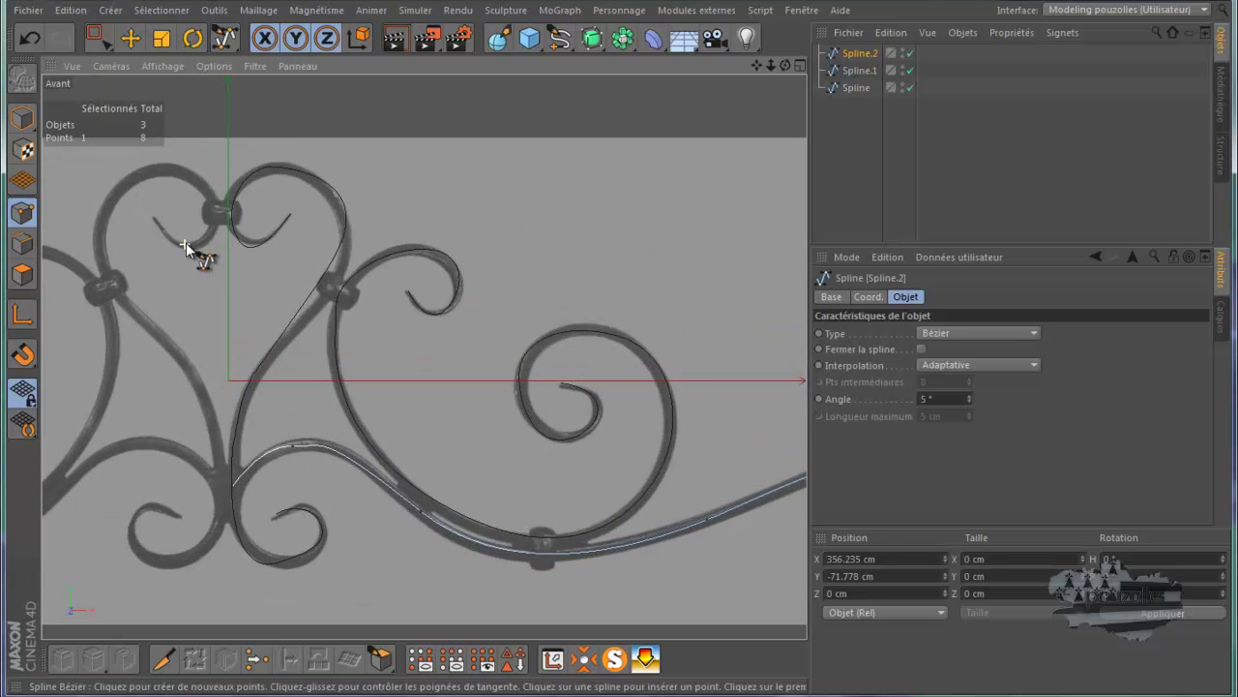
pyautogui.click(131, 37)
pyautogui.click(859, 69)
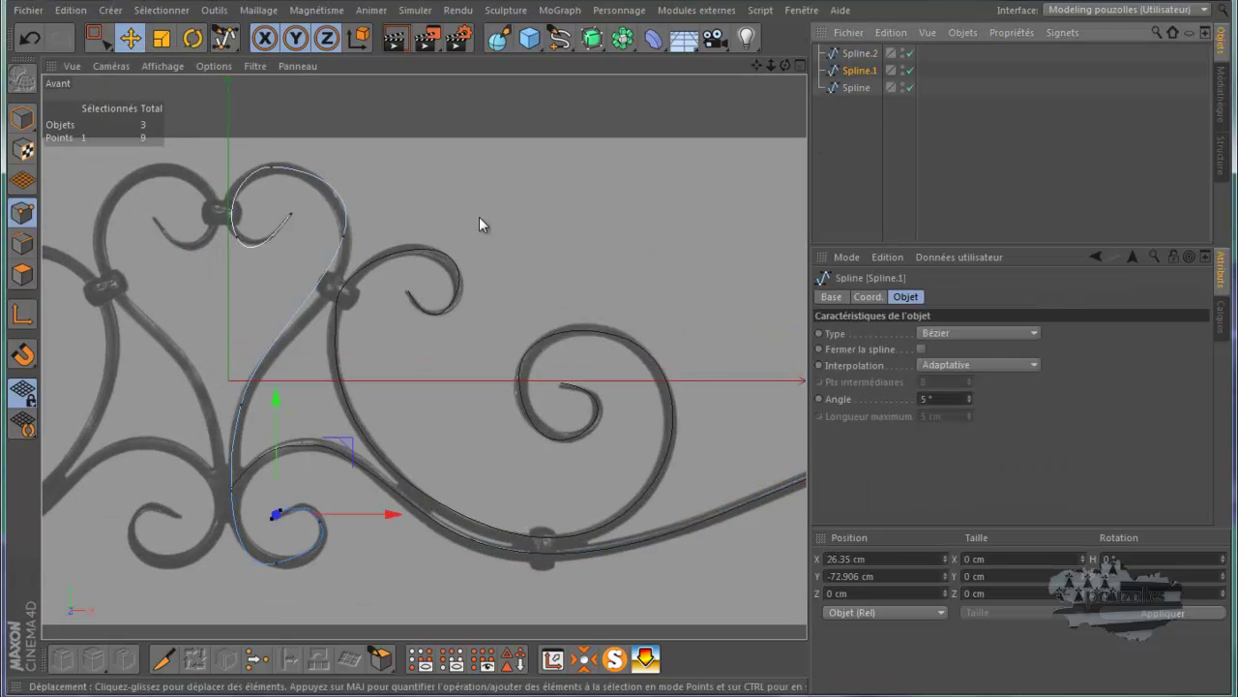
pyautogui.click(346, 235)
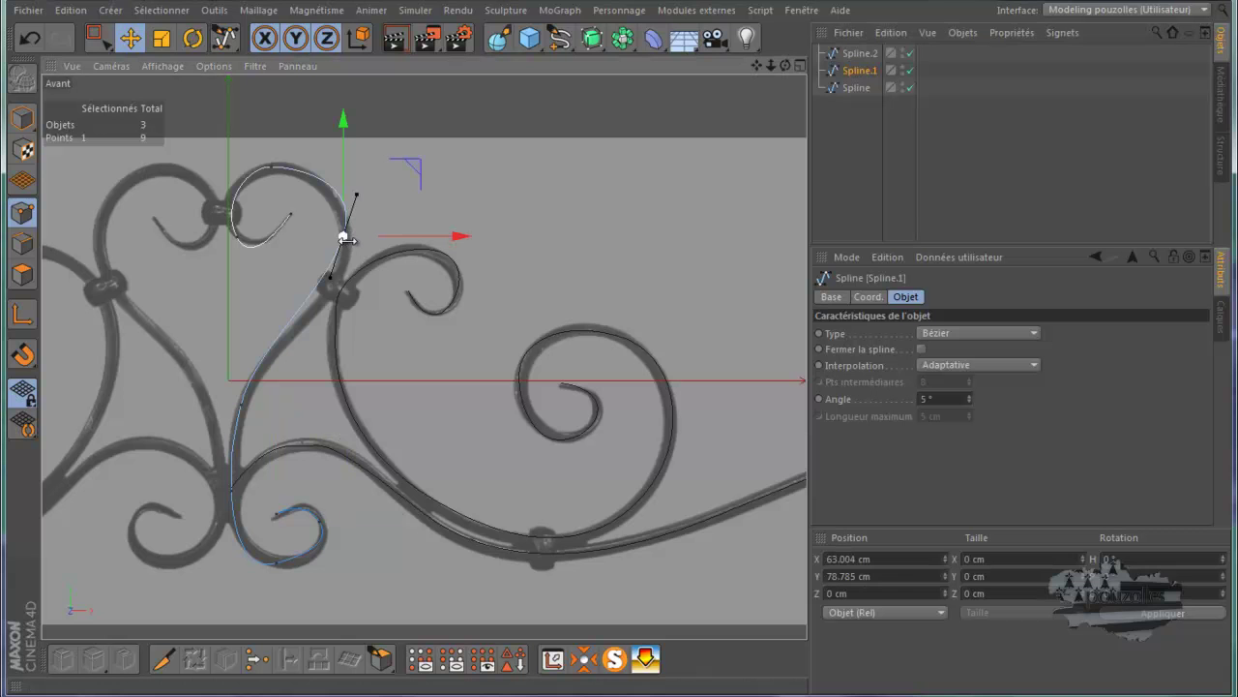
pyautogui.moveTo(415, 172); pyautogui.dragTo(422, 196)
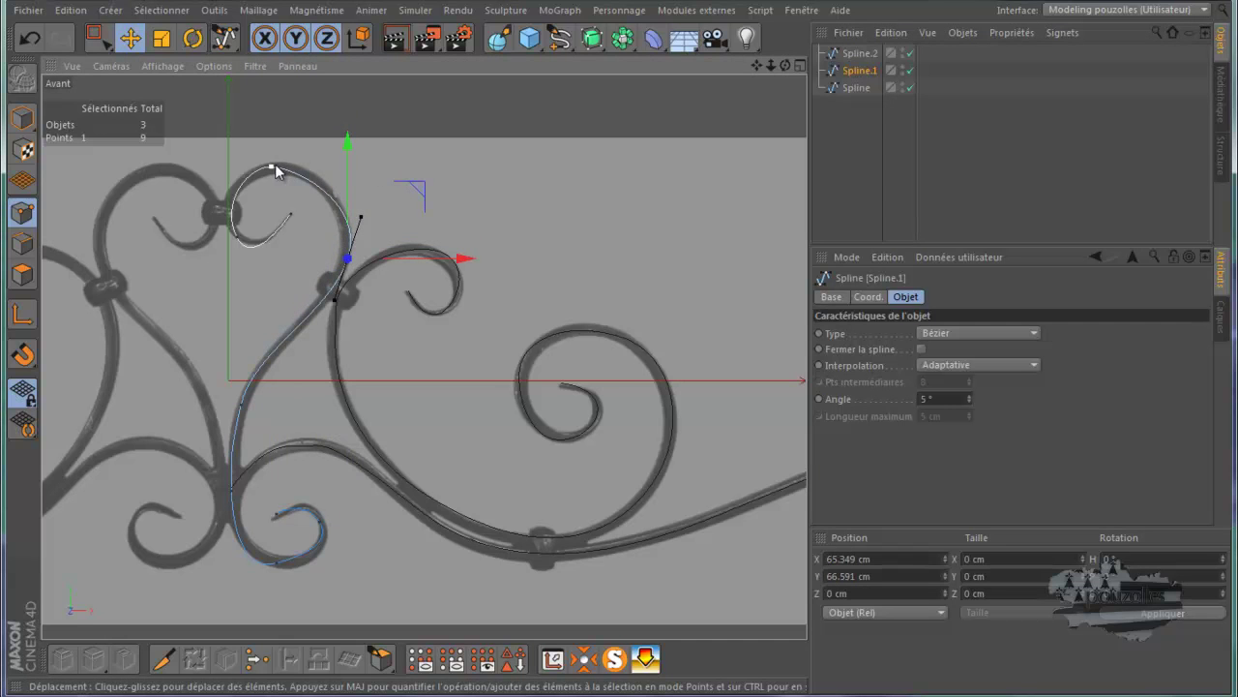
pyautogui.click(271, 167)
pyautogui.moveTo(342, 94); pyautogui.dragTo(346, 99)
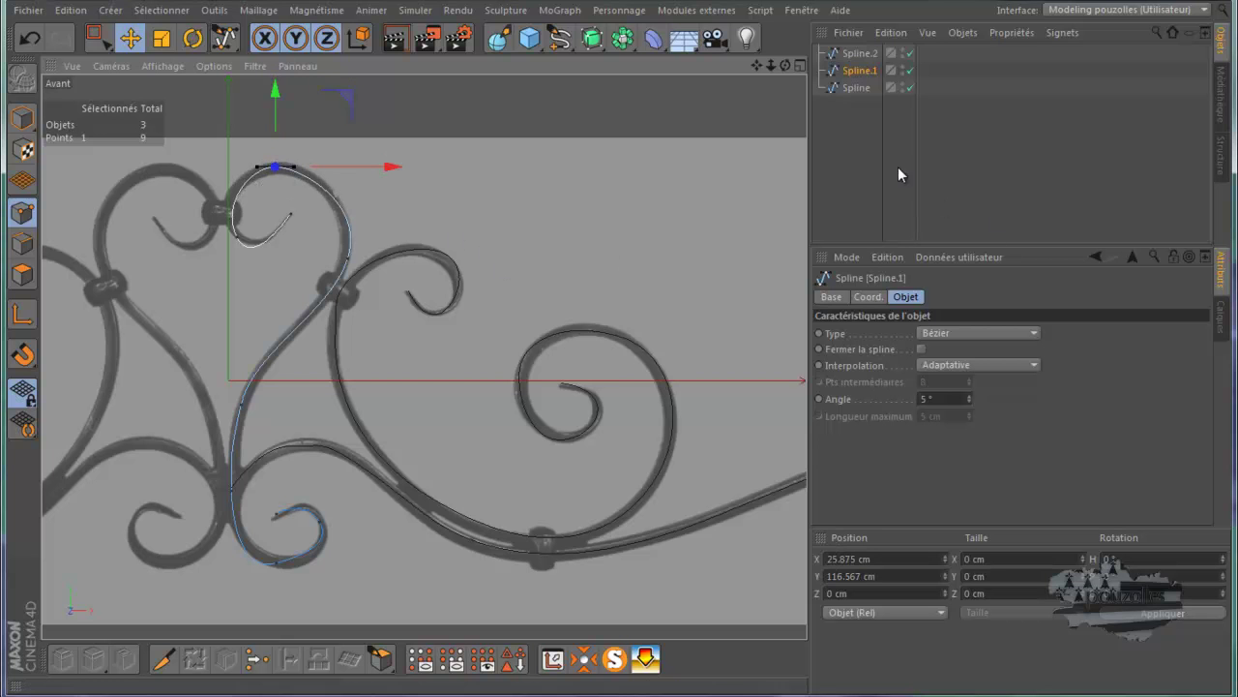
pyautogui.click(832, 160)
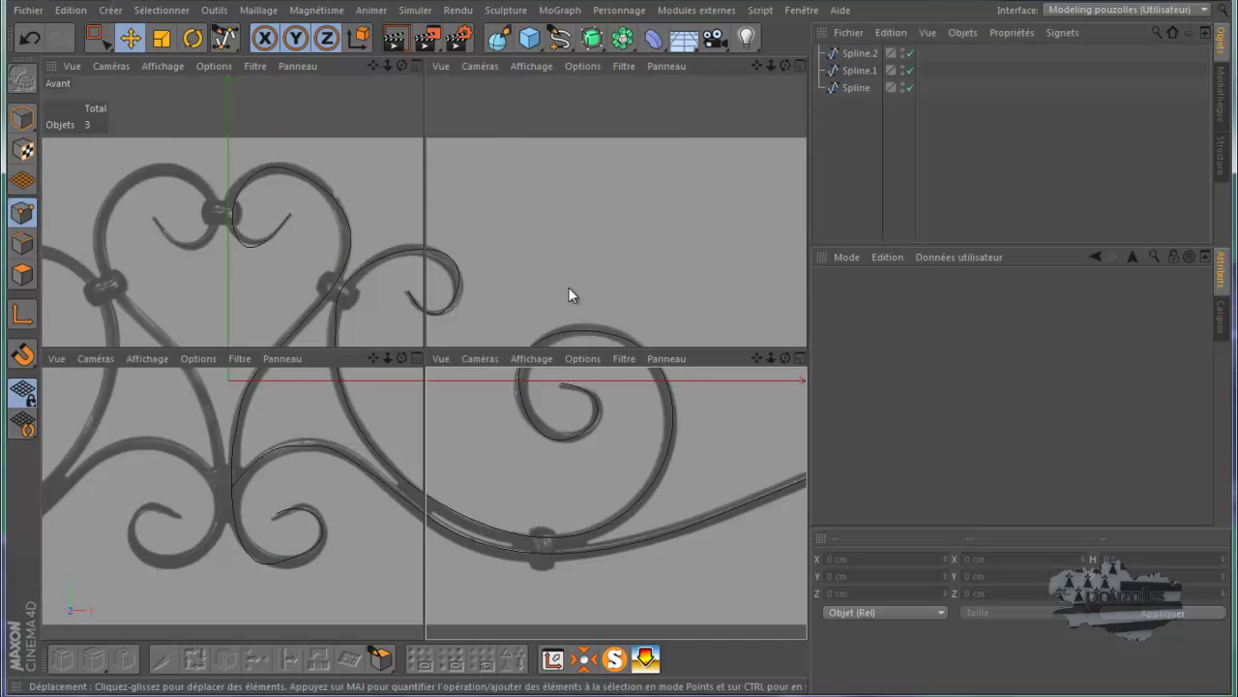
# Switch to the perspective view, frame the traced splines, and add a circle spline
pyautogui.middleClick(568, 295)
pyautogui.middleClick(389, 255)
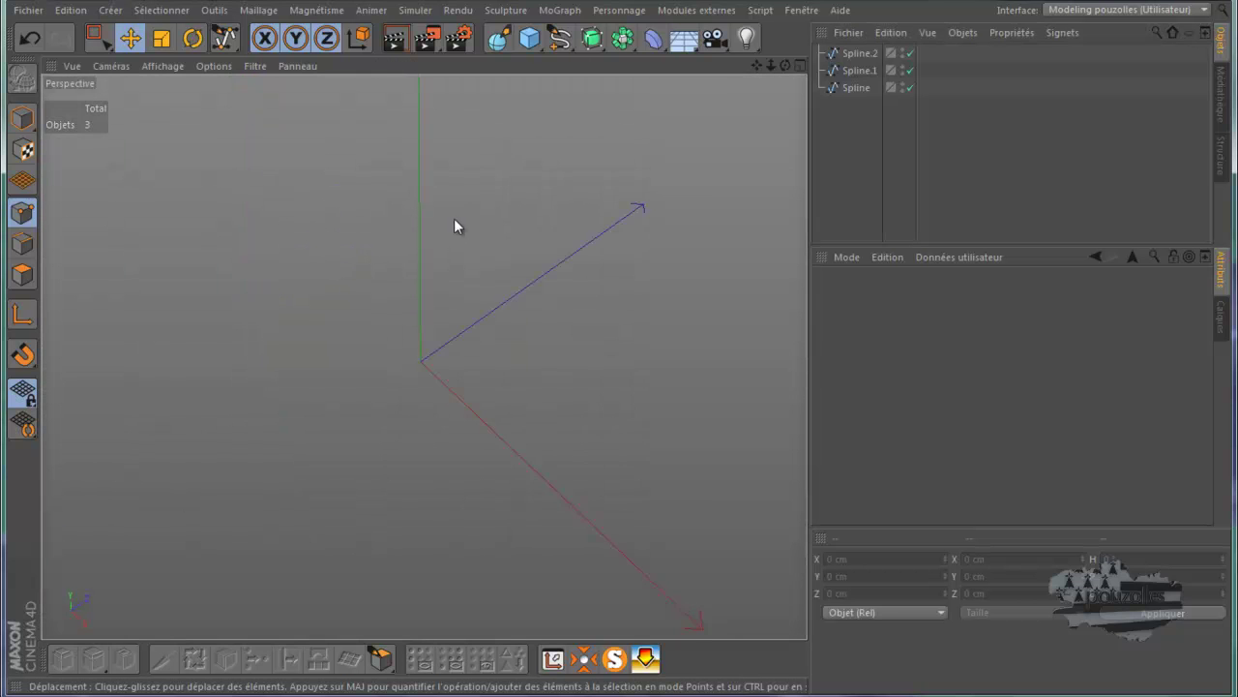
pyautogui.moveTo(784, 64); pyautogui.dragTo(625, 346)
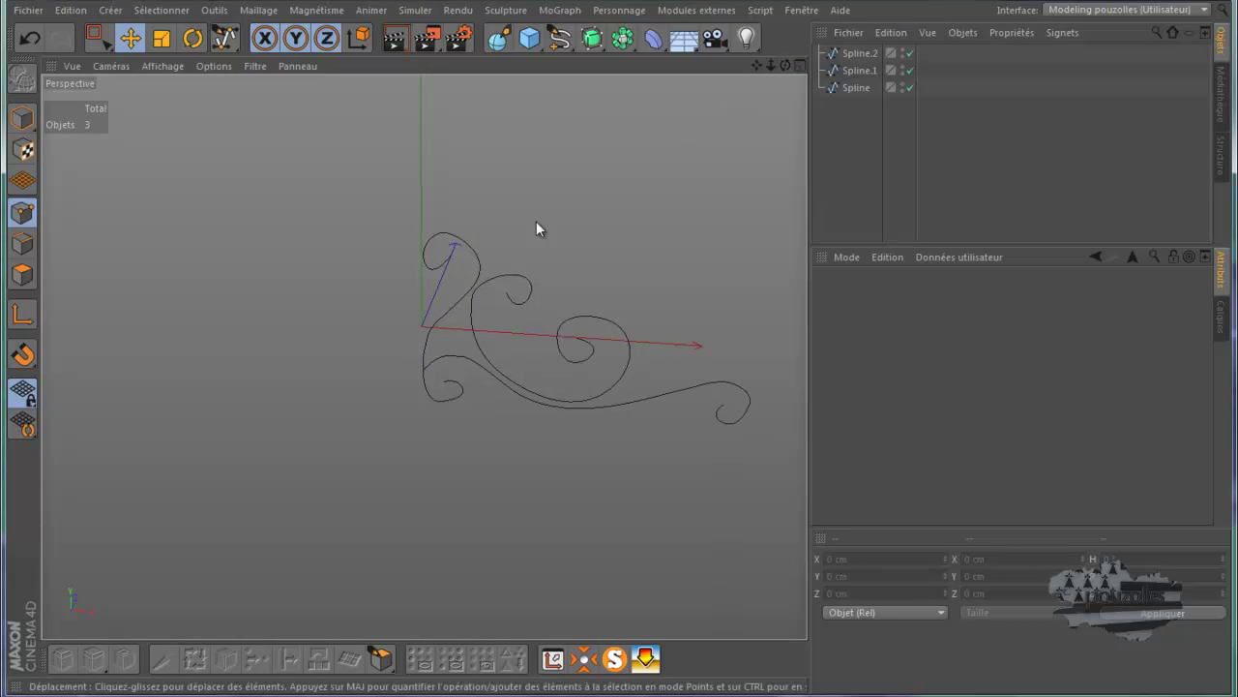
pyautogui.scroll(4, 722, 359)
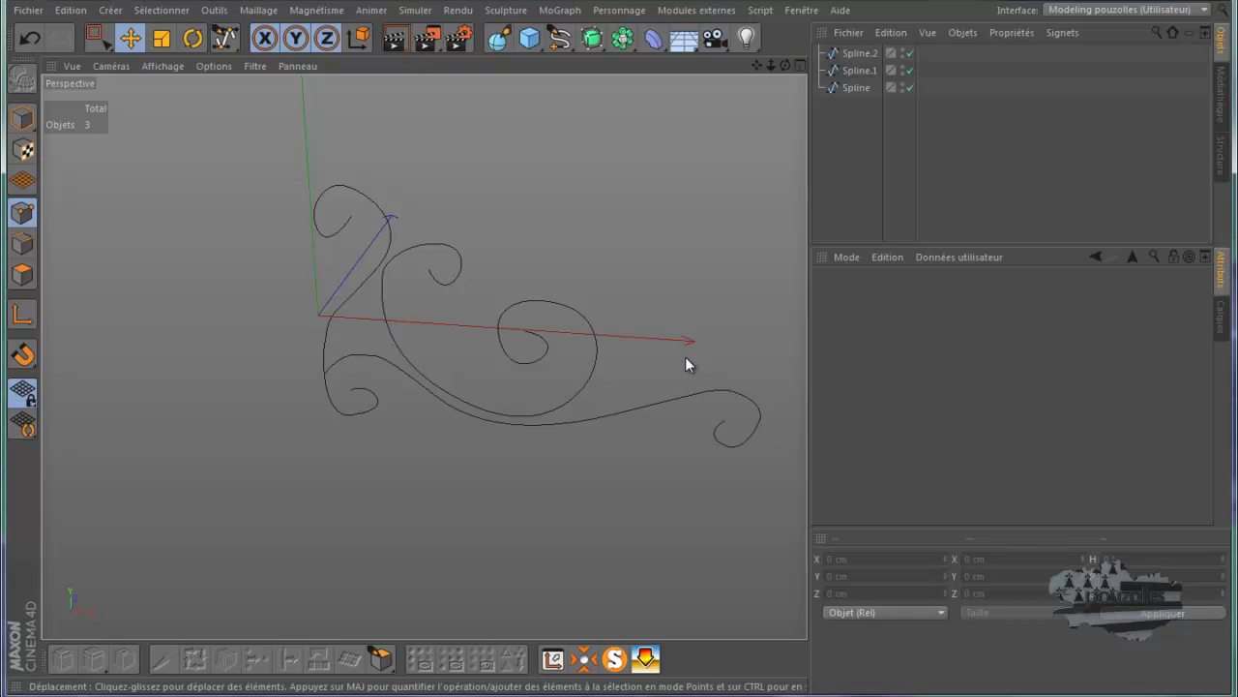
pyautogui.click(561, 41)
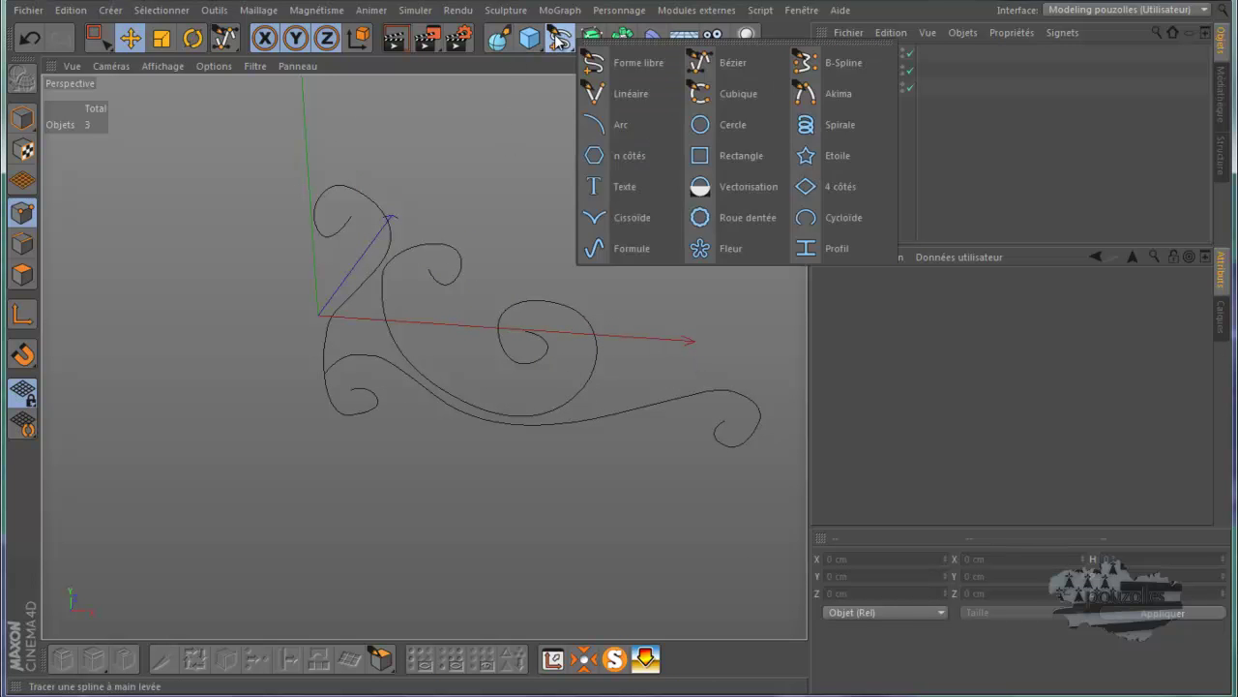
pyautogui.click(727, 123)
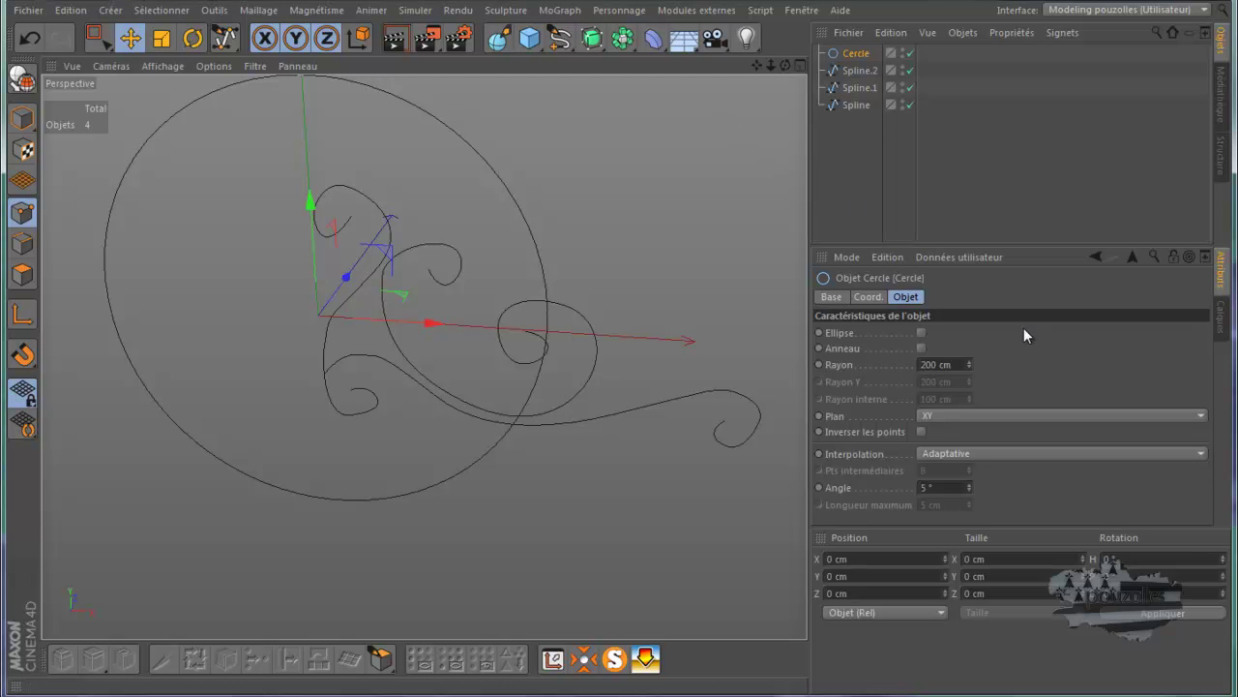
# Set the circle's radius to 10 cm, and reduce it to 5 cm
pyautogui.doubleClick(938, 364)
pyautogui.write('10')
pyautogui.press('Return')
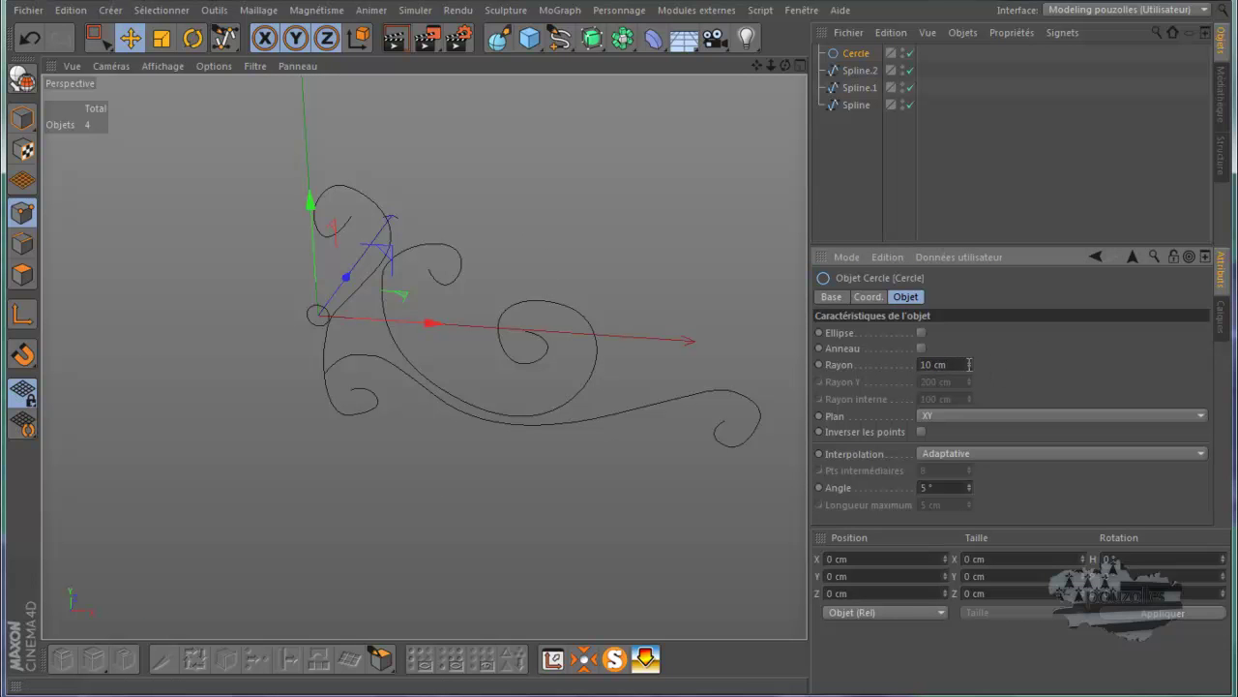
pyautogui.doubleClick(938, 365)
pyautogui.write('5')
pyautogui.press('Return')
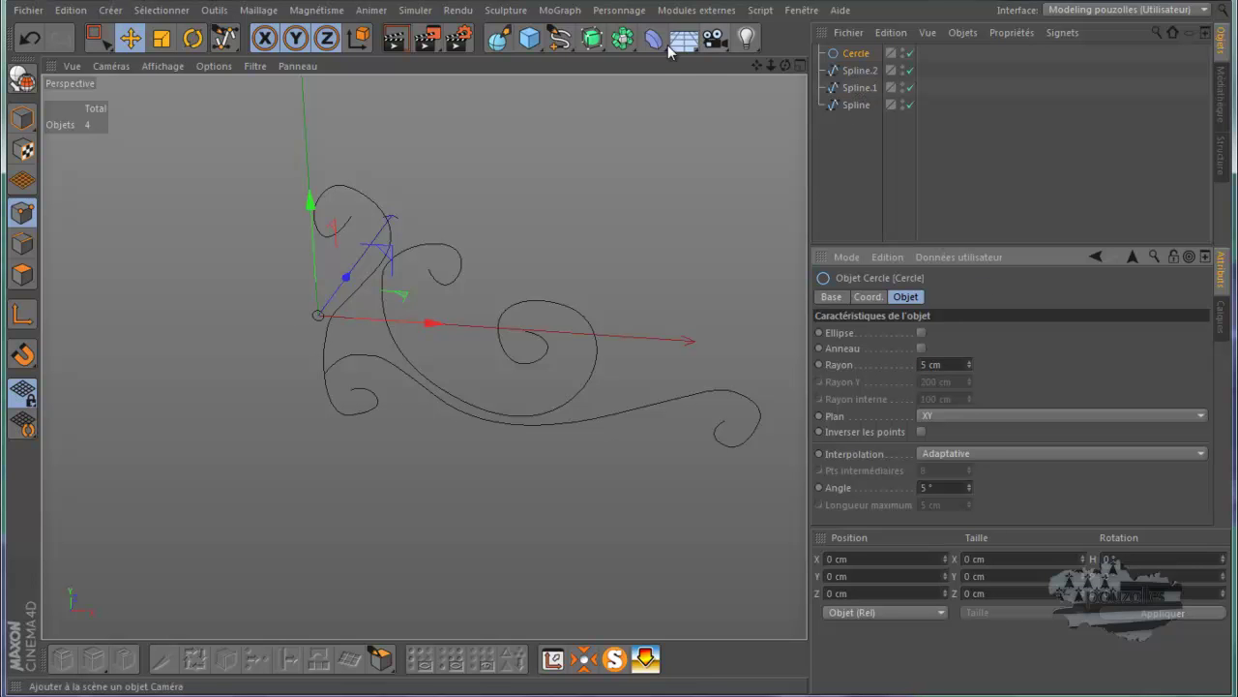
# Add an Extrusion contrôlée (sweep) object and make the circle and Spline.2 its children, with the circle as the profile
pyautogui.click(592, 39)
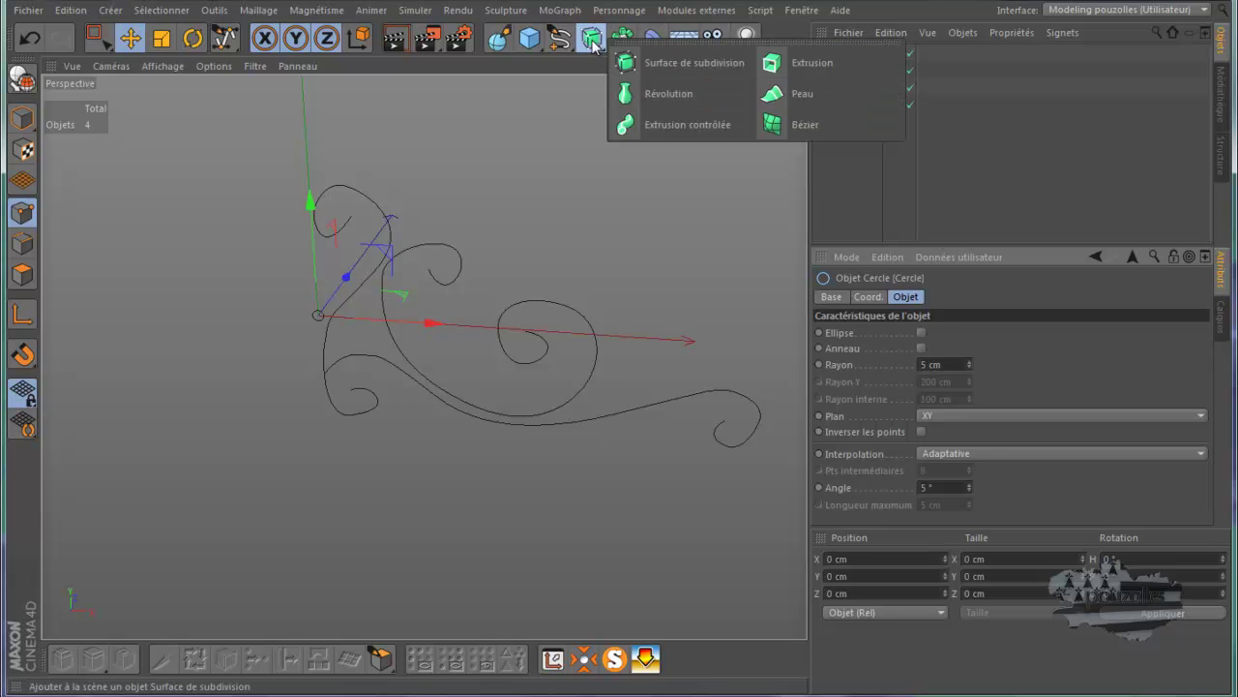
pyautogui.click(647, 121)
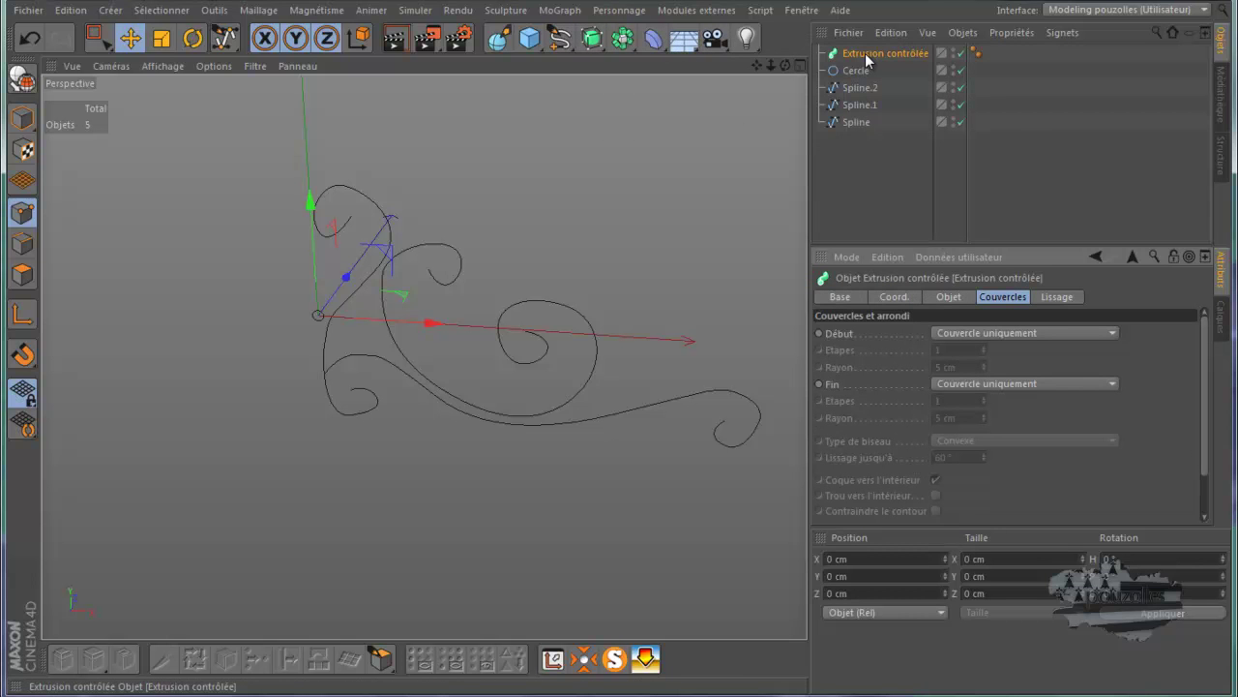
pyautogui.moveTo(892, 69); pyautogui.dragTo(865, 56)
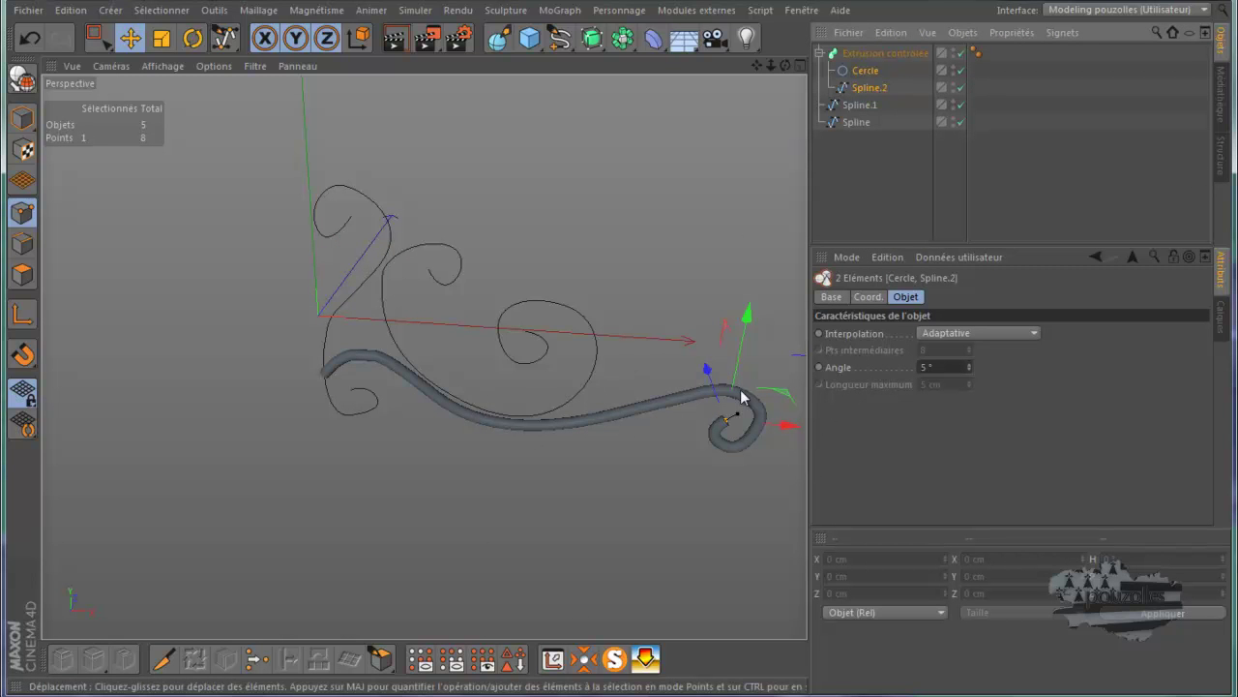
# Place Spline.1 below Spline, and try grouping all three traced splines in a null as the sweep's path
pyautogui.moveTo(878, 106); pyautogui.dragTo(856, 143)
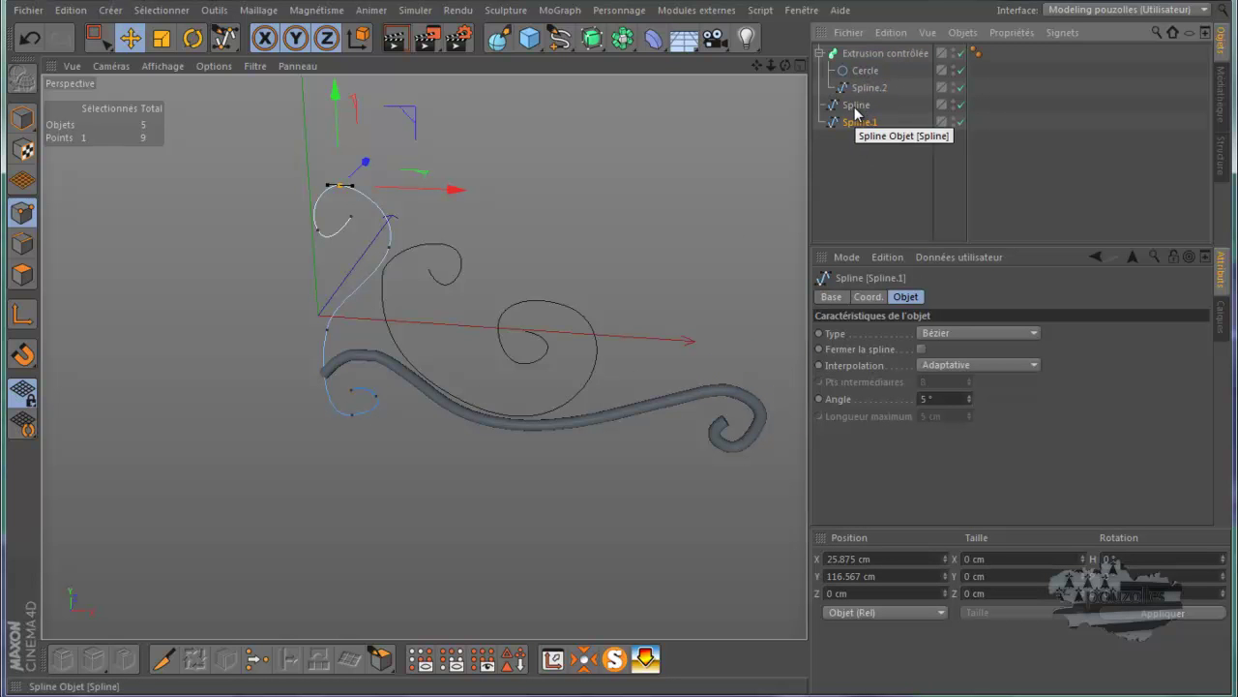
pyautogui.moveTo(900, 89); pyautogui.dragTo(840, 139)
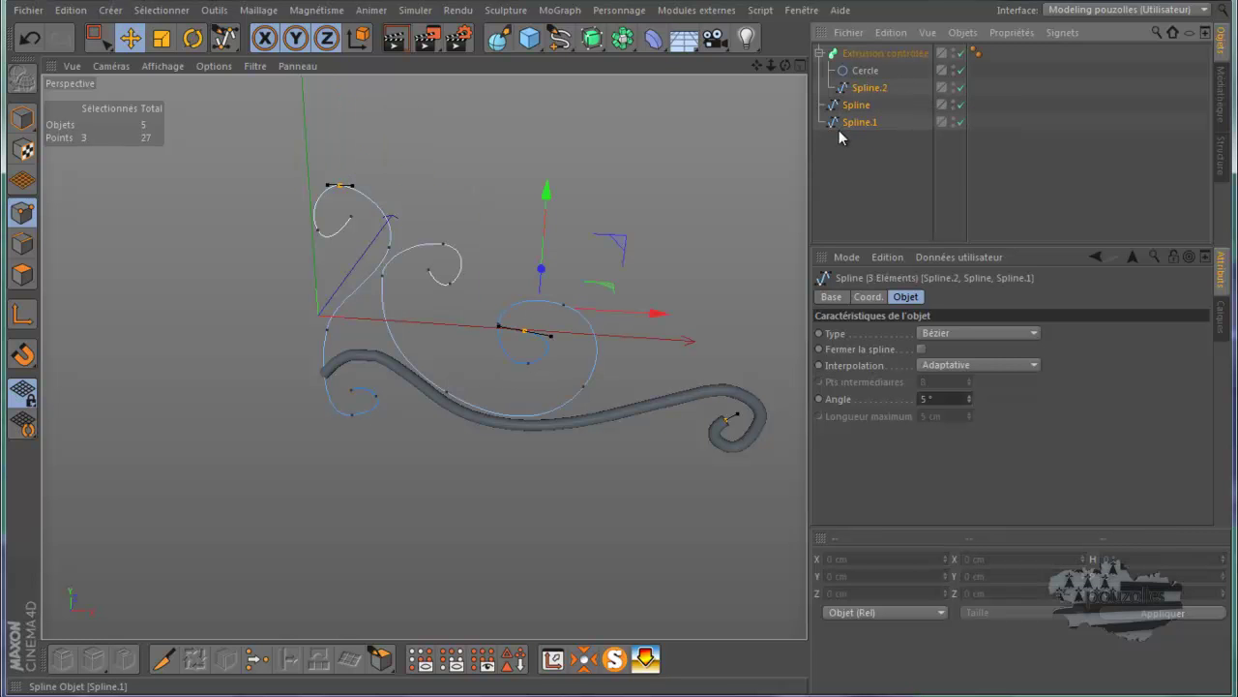
pyautogui.hotkey('alt', 'g')
pyautogui.click(829, 87)
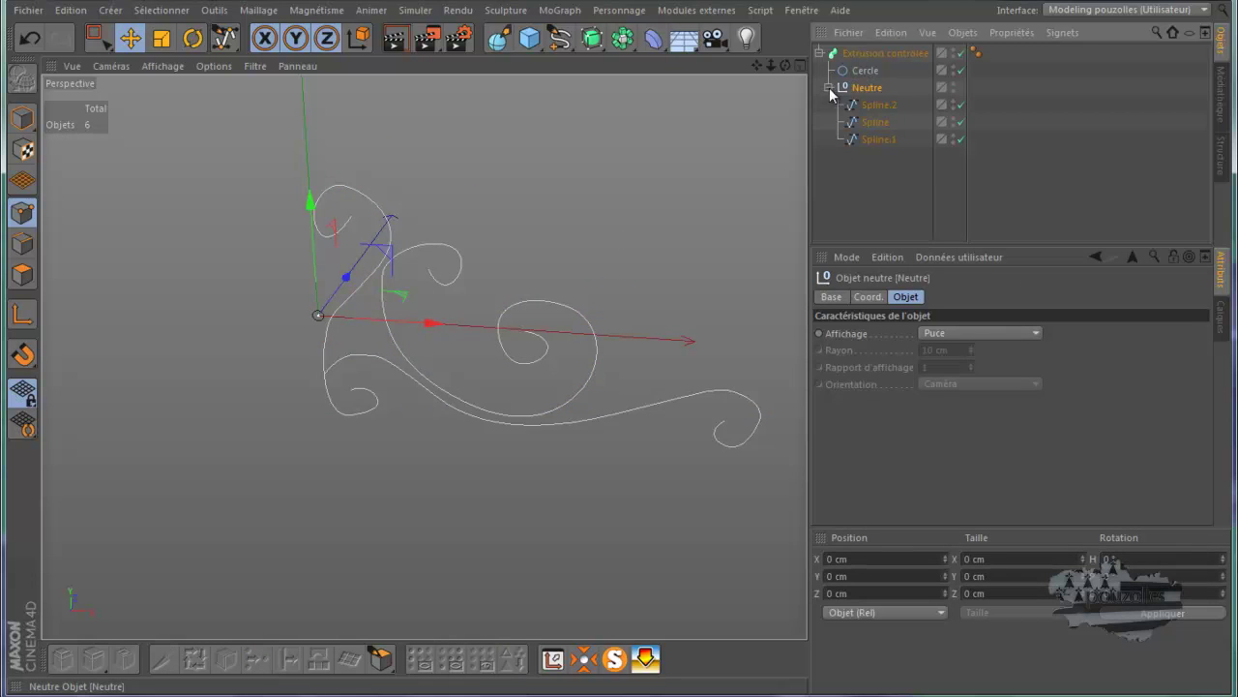
# Move the three splines out of the null, delete the null, and place Spline.2 back under the circle in the sweep
pyautogui.moveTo(864, 121); pyautogui.dragTo(886, 215)
pyautogui.click(868, 86)
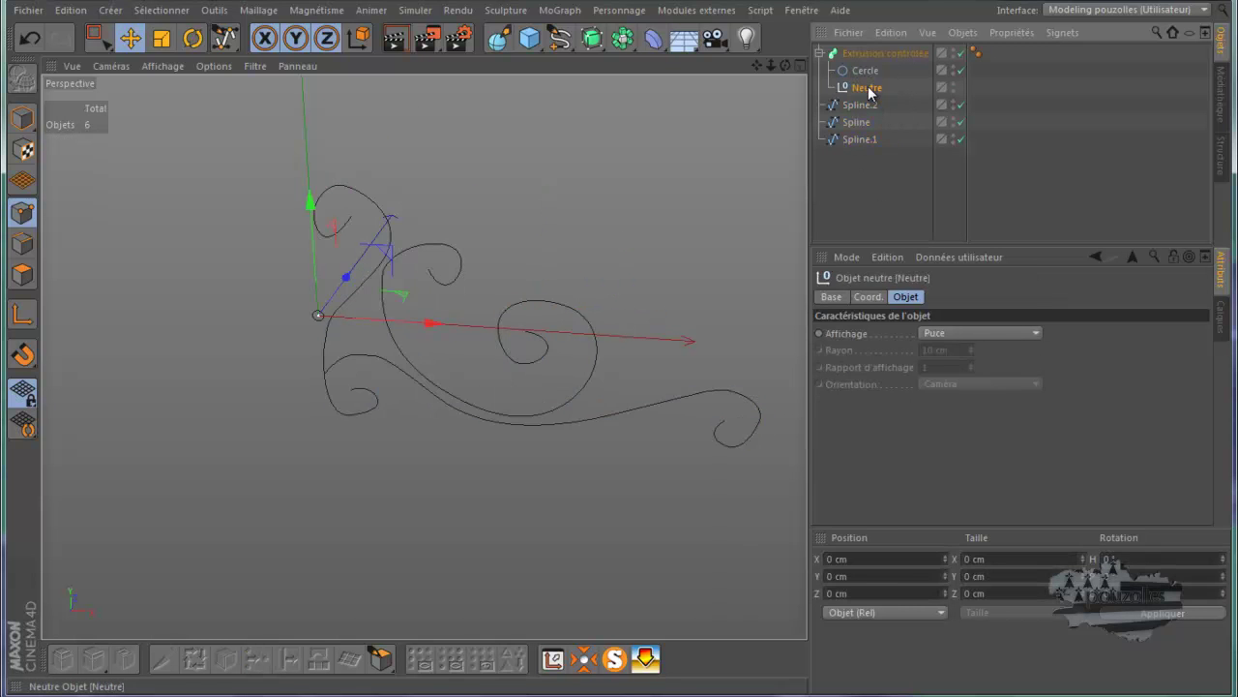
pyautogui.press('Delete')
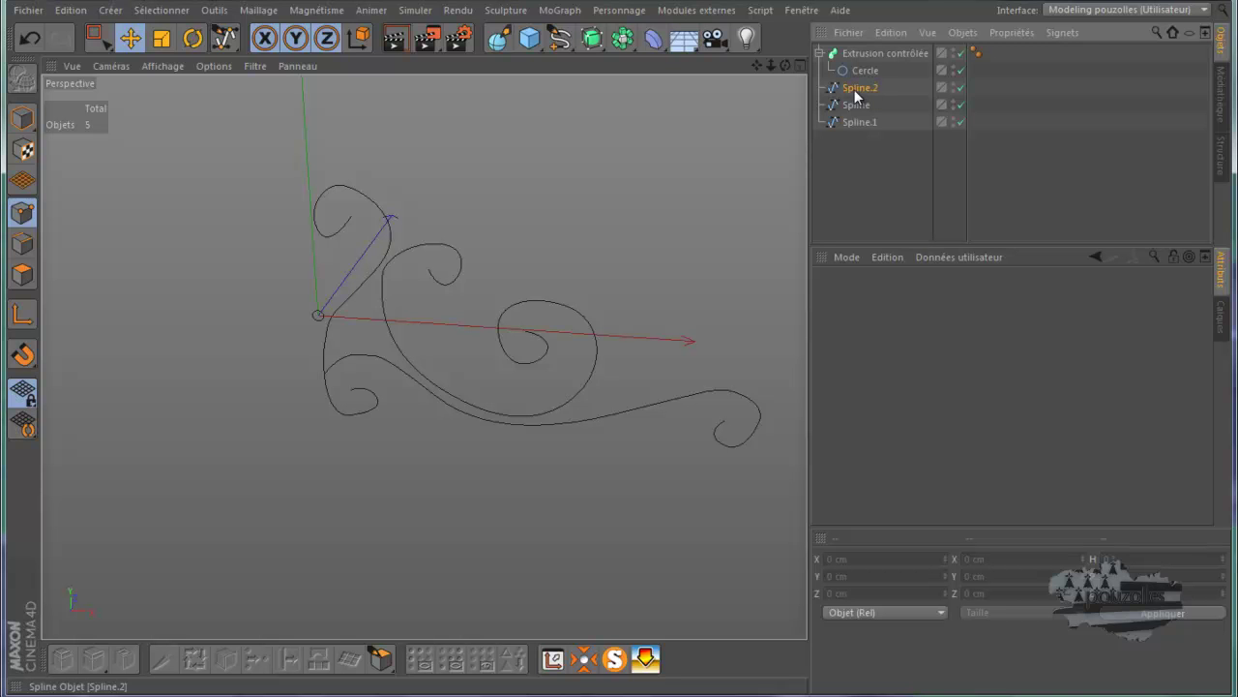
pyautogui.moveTo(832, 90); pyautogui.dragTo(864, 85)
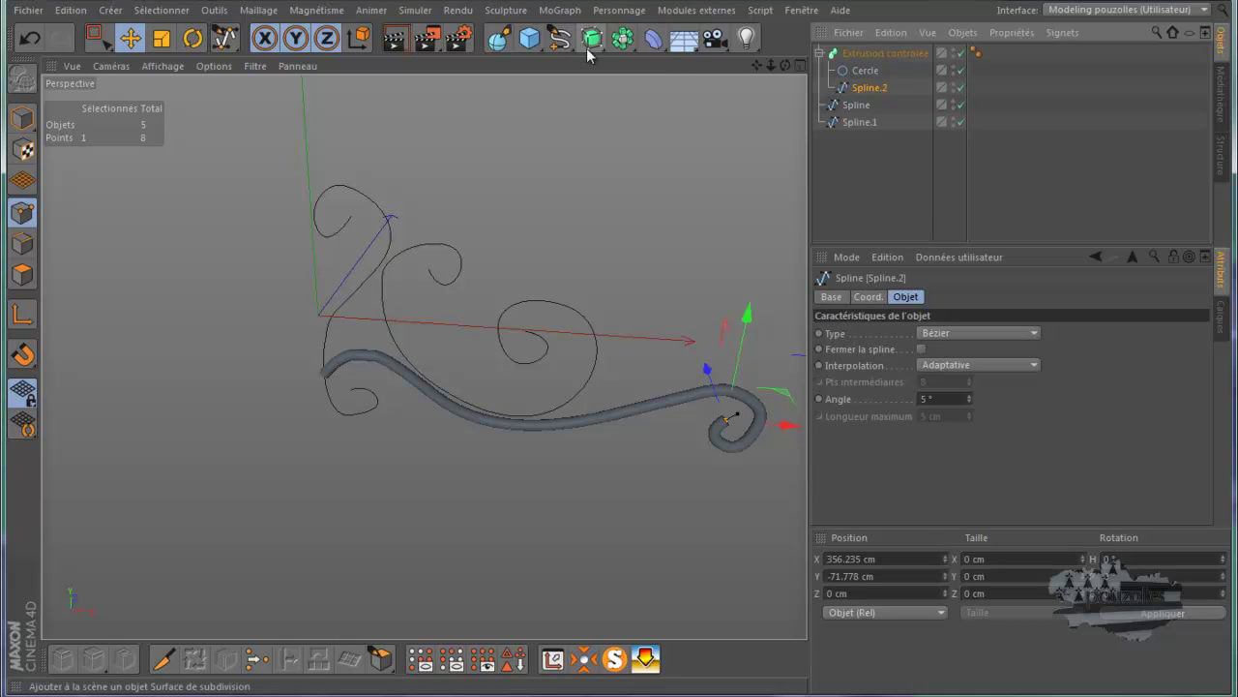
# Add another Extrusion contrôlée (sweep) object and duplicate it, making two additional empty sweeps
pyautogui.moveTo(598, 43); pyautogui.dragTo(631, 120)
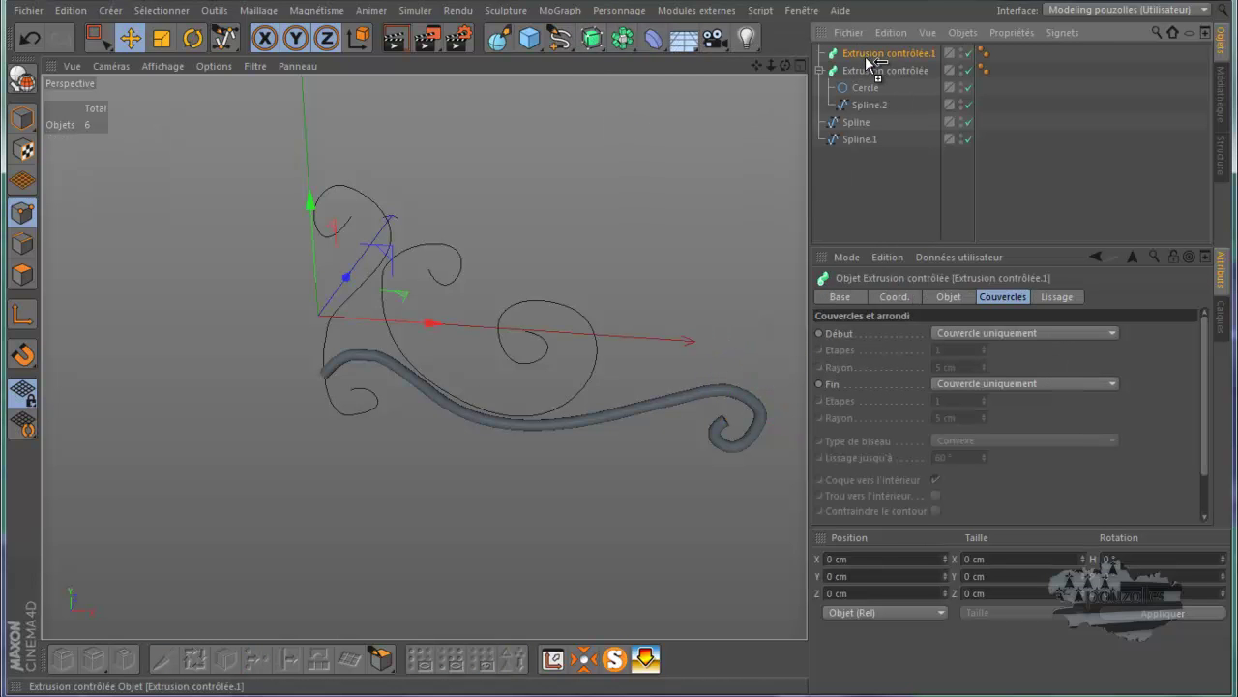
pyautogui.hotkey('ctrl', 'c')
pyautogui.hotkey('ctrl', 'v')
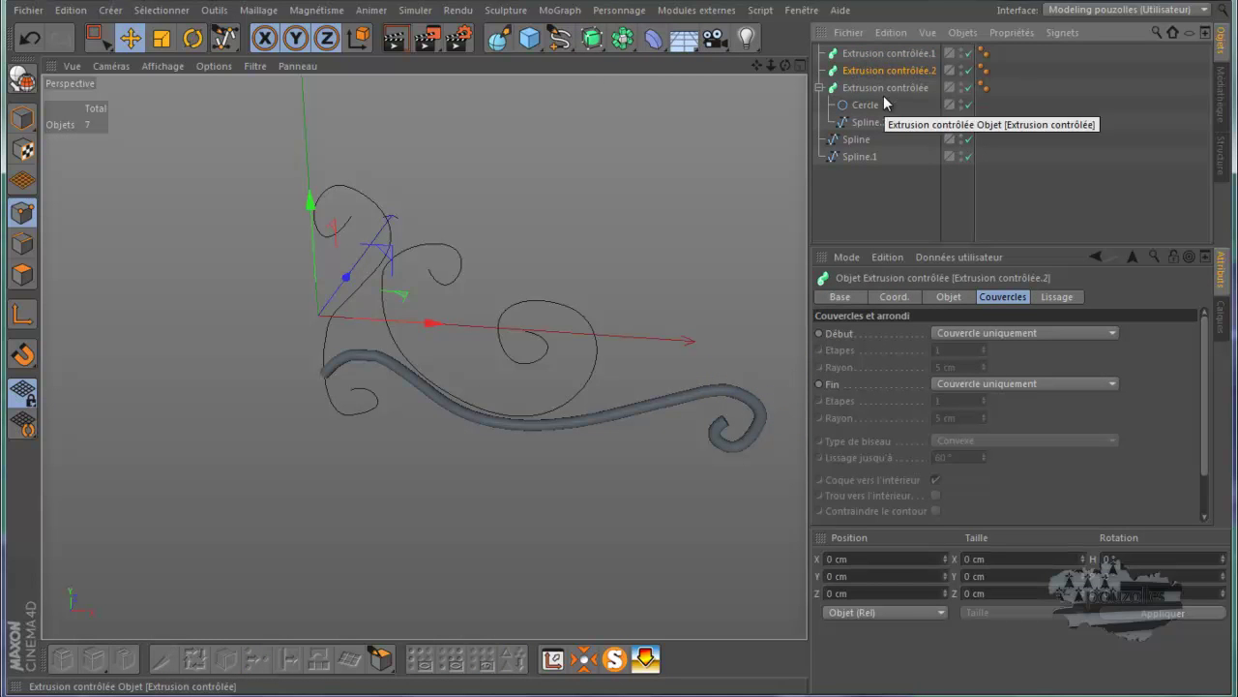
# Copy the circle into both empty sweeps, and move Spline into Extrusion contrôlée.1 and Spline.1 into Extrusion contrôlée.2 as their paths
pyautogui.click(842, 107)
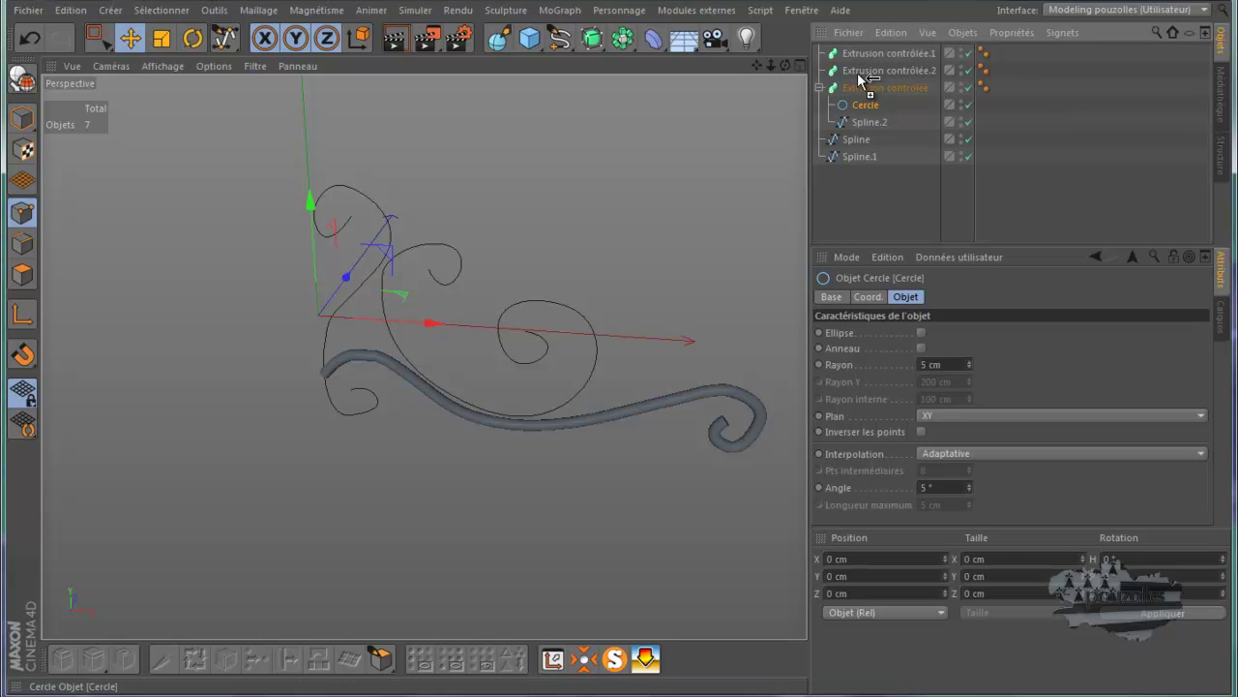
pyautogui.keyDown('ctrl'); pyautogui.moveTo(862, 67); pyautogui.dragTo(862, 70); pyautogui.keyUp('ctrl')
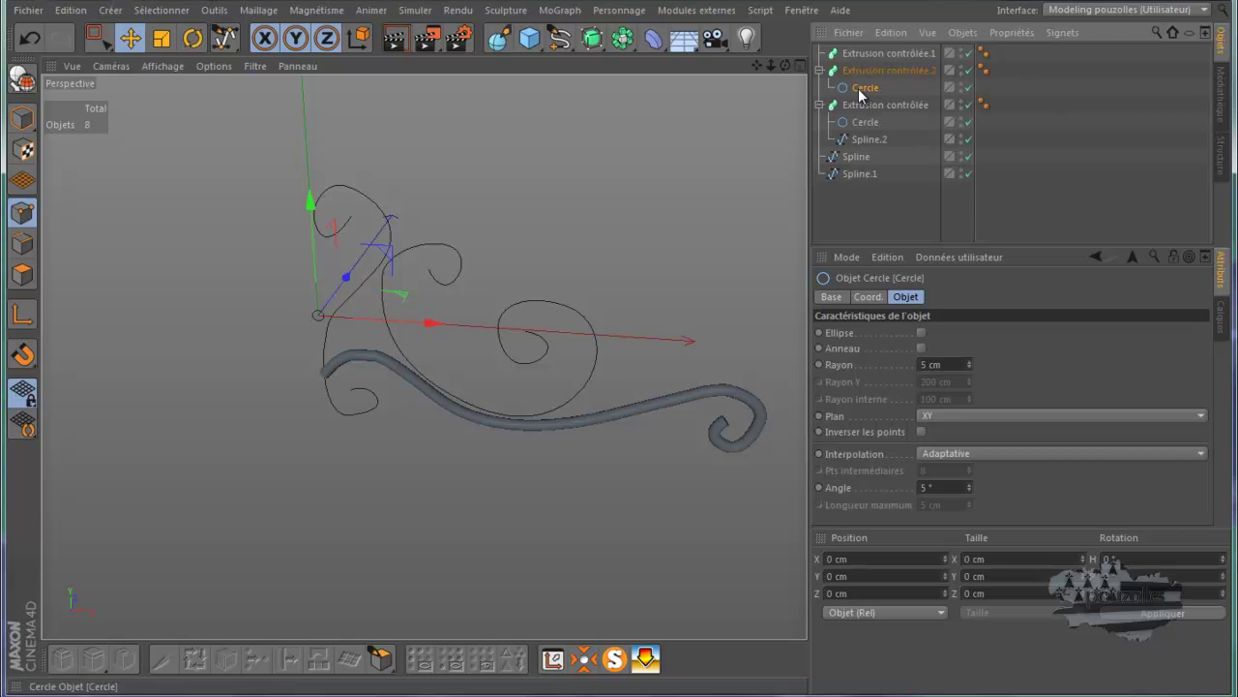
pyautogui.keyDown('ctrl'); pyautogui.moveTo(859, 90); pyautogui.dragTo(867, 54); pyautogui.keyUp('ctrl')
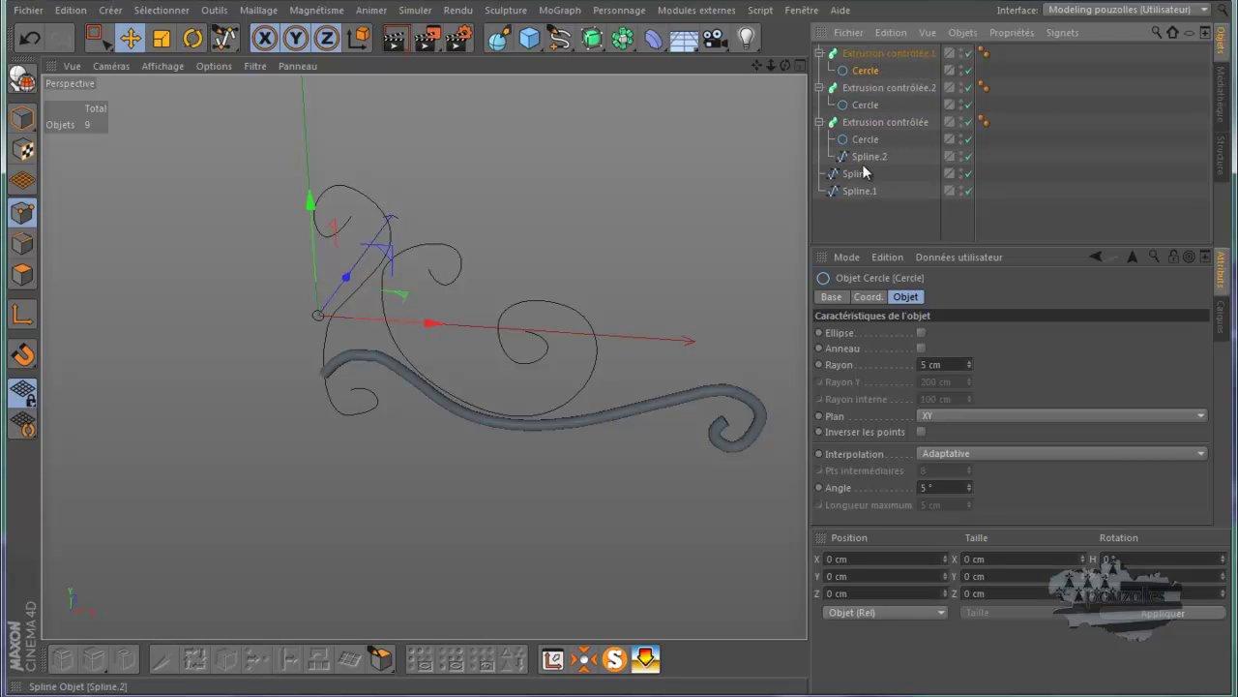
pyautogui.moveTo(853, 175); pyautogui.dragTo(867, 78)
pyautogui.moveTo(854, 195); pyautogui.dragTo(867, 129)
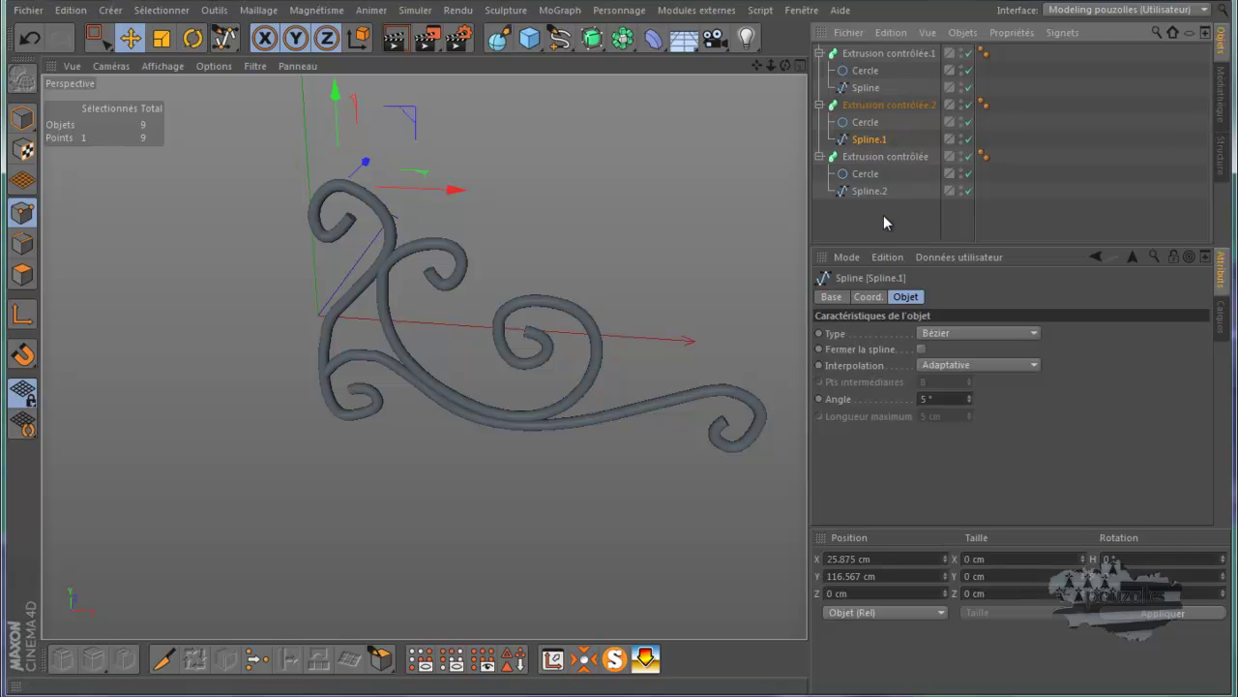
# Copy Spline, Spline.1 and Spline.2 together out of their sweeps to the end of the object hierarchy
pyautogui.click(863, 88)
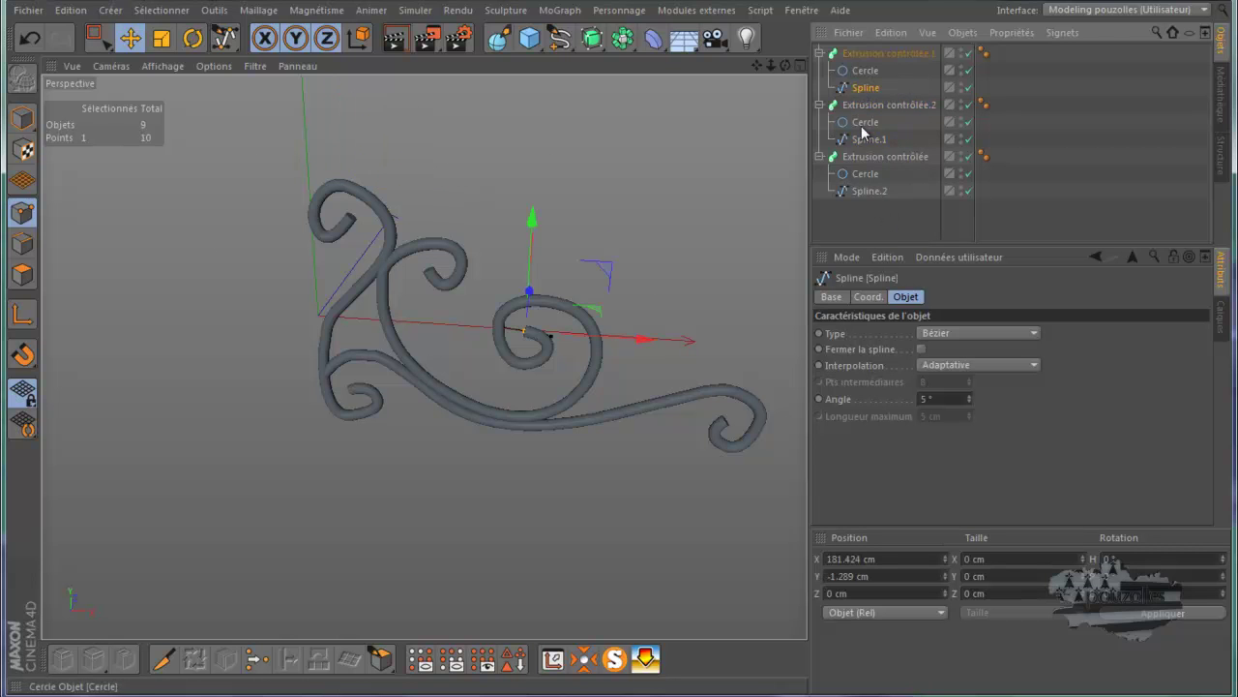
pyautogui.keyDown('ctrl'); pyautogui.click(864, 139); pyautogui.keyUp('ctrl')
pyautogui.keyDown('ctrl'); pyautogui.click(866, 191); pyautogui.keyUp('ctrl')
pyautogui.keyDown('ctrl'); pyautogui.moveTo(866, 191); pyautogui.dragTo(866, 235); pyautogui.keyUp('ctrl')
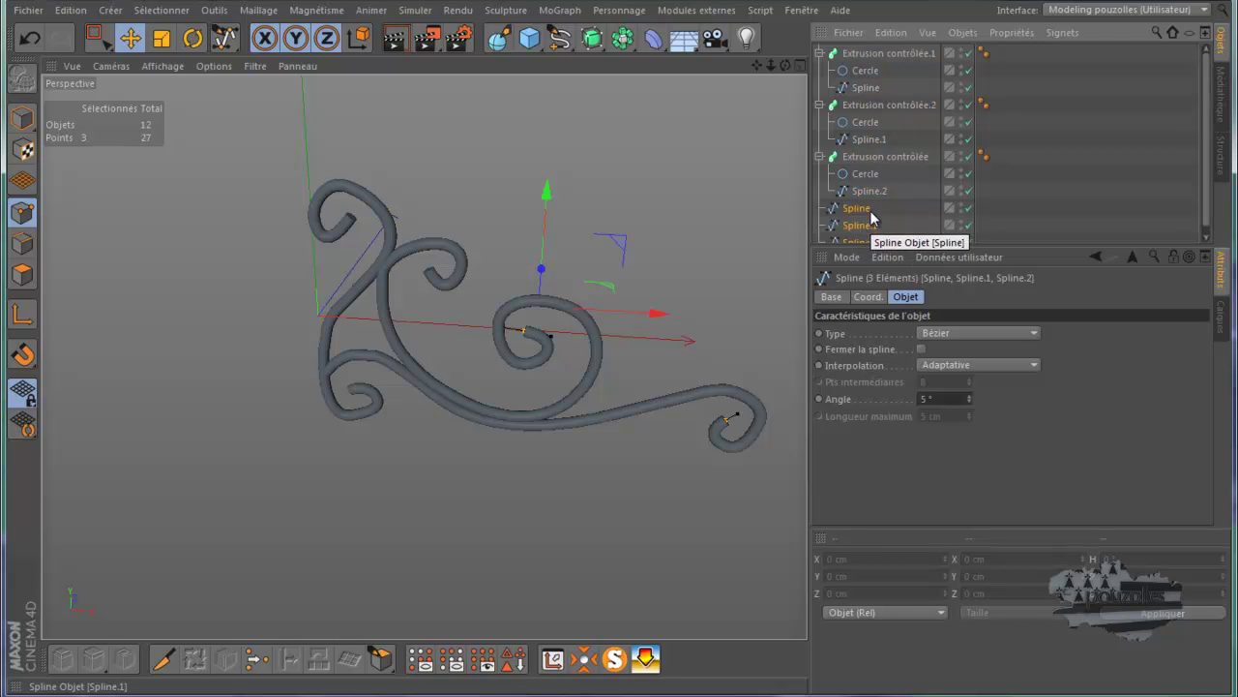
# Move the circle out of the Extrusion contrôlée sweep, and delete all three sweeps with their remaining children
pyautogui.moveTo(865, 177); pyautogui.dragTo(866, 206)
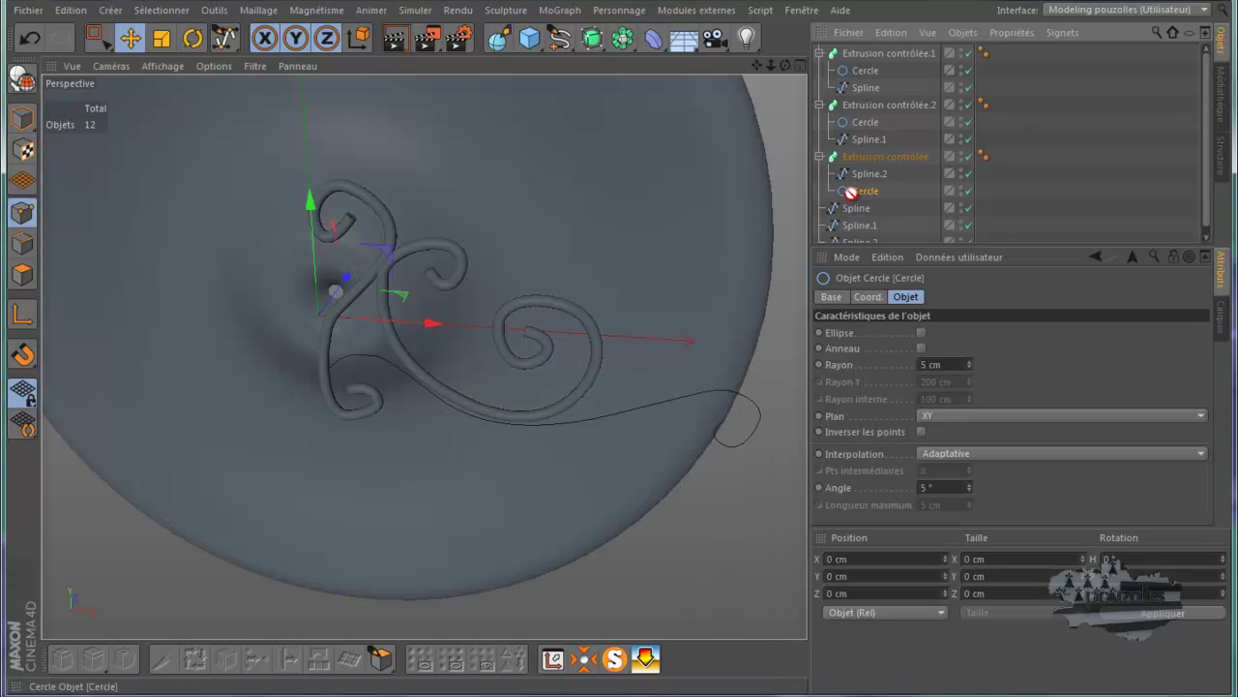
pyautogui.moveTo(851, 199); pyautogui.dragTo(852, 200)
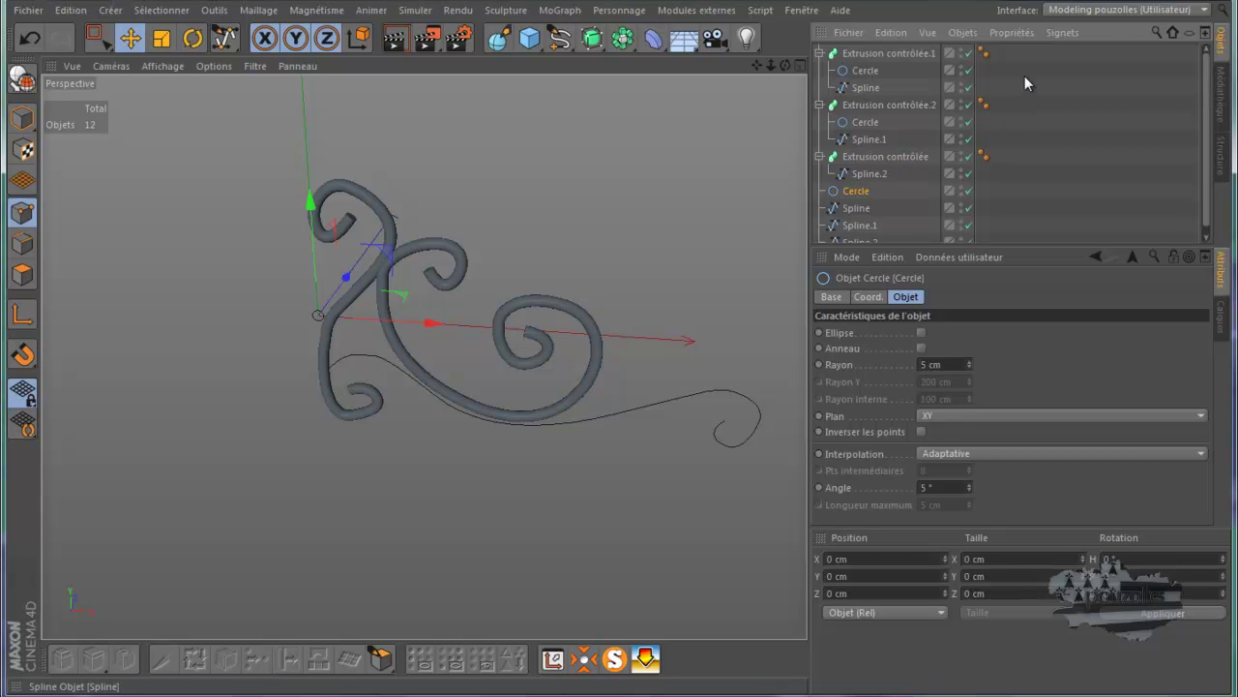
pyautogui.moveTo(1032, 54); pyautogui.dragTo(832, 174)
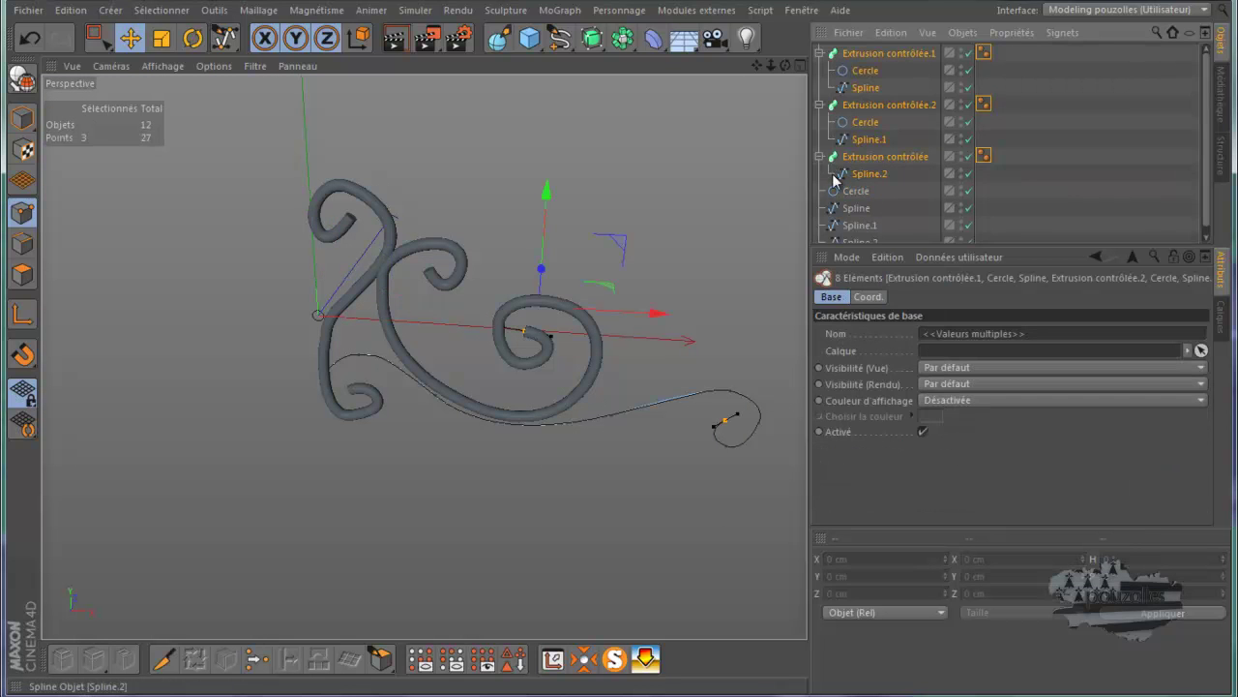
pyautogui.press('Delete')
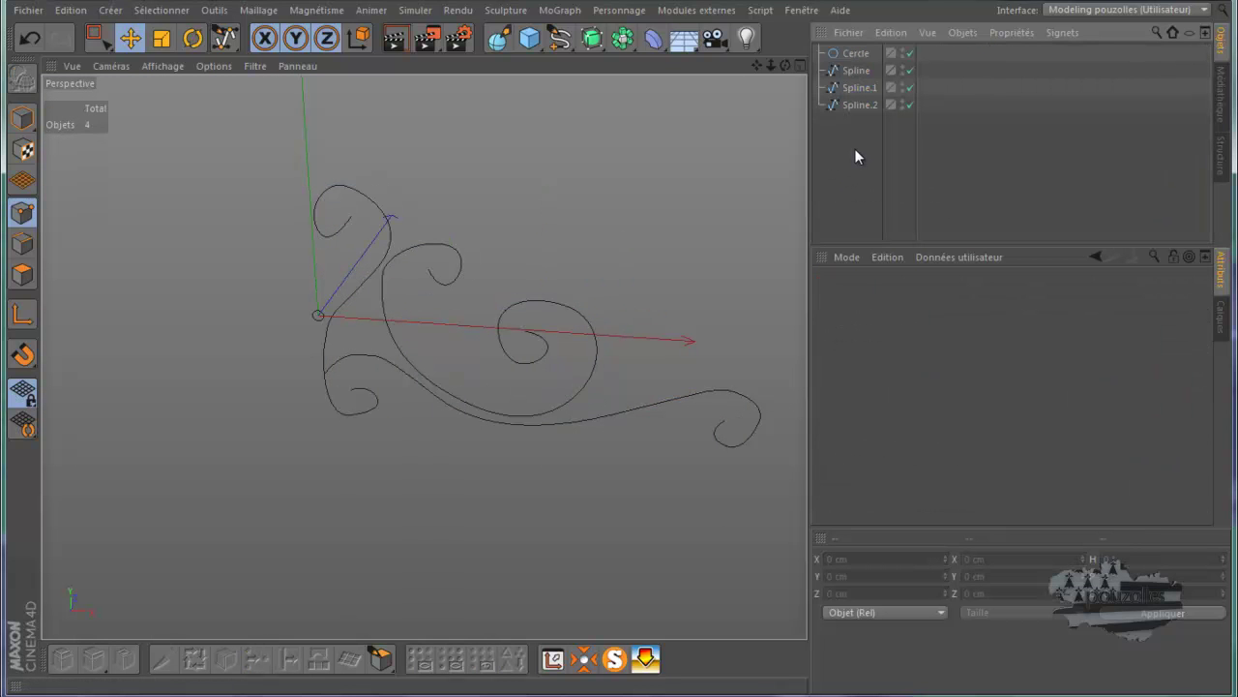
# Add a Spline Connector object and make Spline, Spline.1 and Spline.2 its children
pyautogui.click(667, 9)
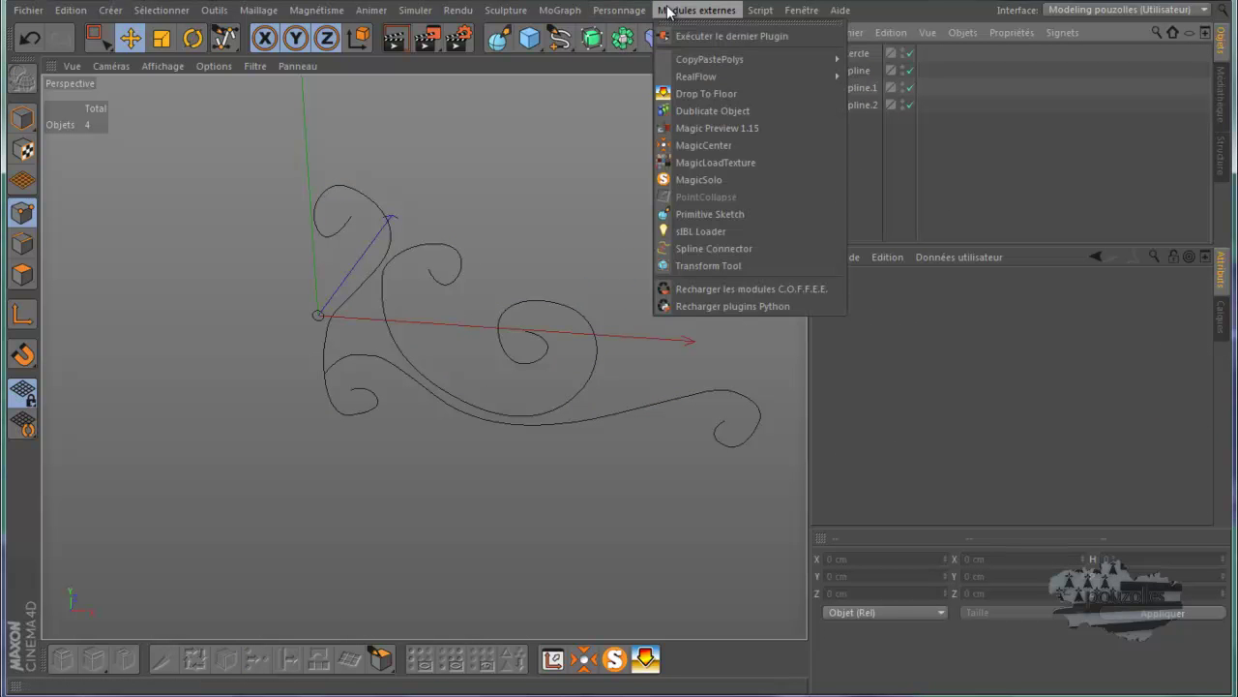
pyautogui.click(706, 248)
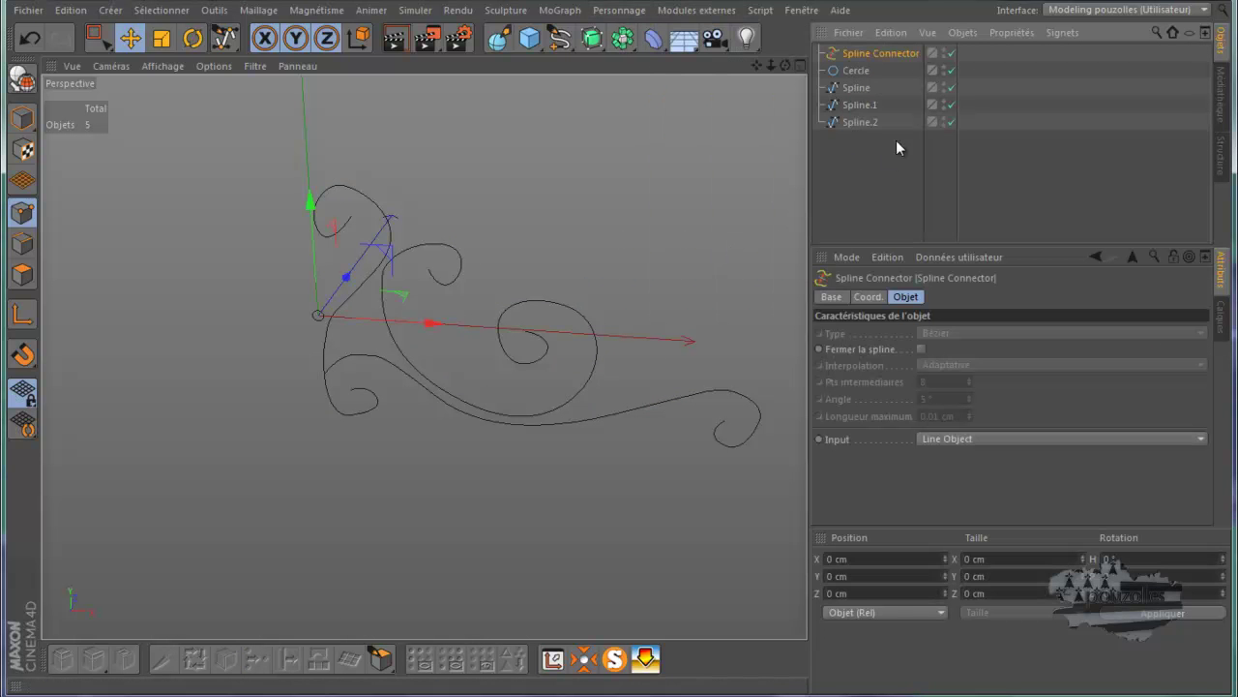
pyautogui.moveTo(894, 86); pyautogui.dragTo(814, 147)
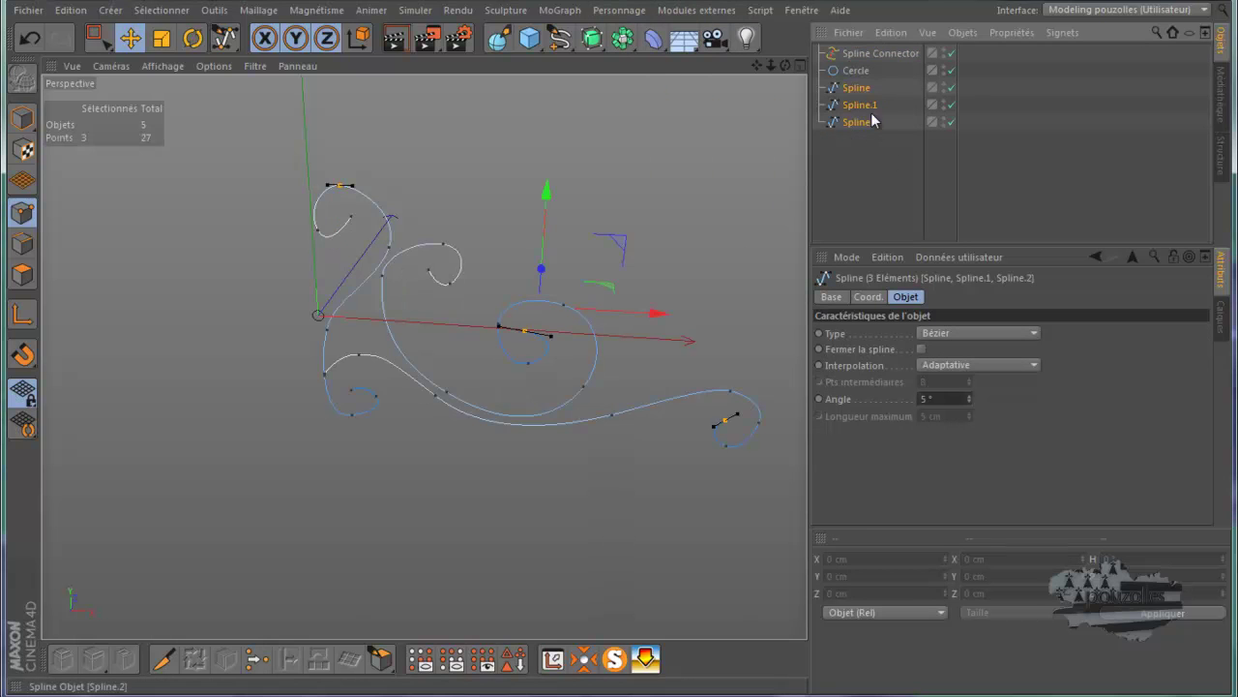
pyautogui.moveTo(860, 90); pyautogui.dragTo(898, 55)
pyautogui.click(821, 60)
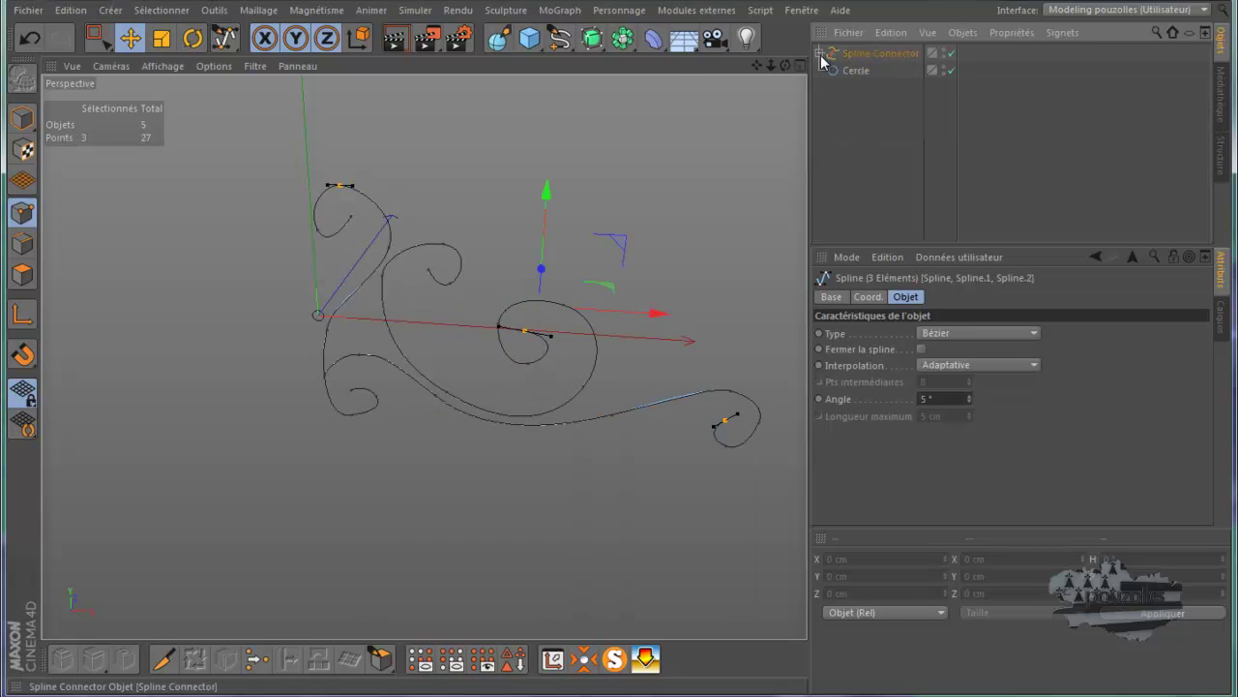
# Add an Extrusion contrôlée (sweep) with the circle as profile and the Spline Connector as path, and inspect the swept ornament
pyautogui.moveTo(592, 38); pyautogui.dragTo(652, 124)
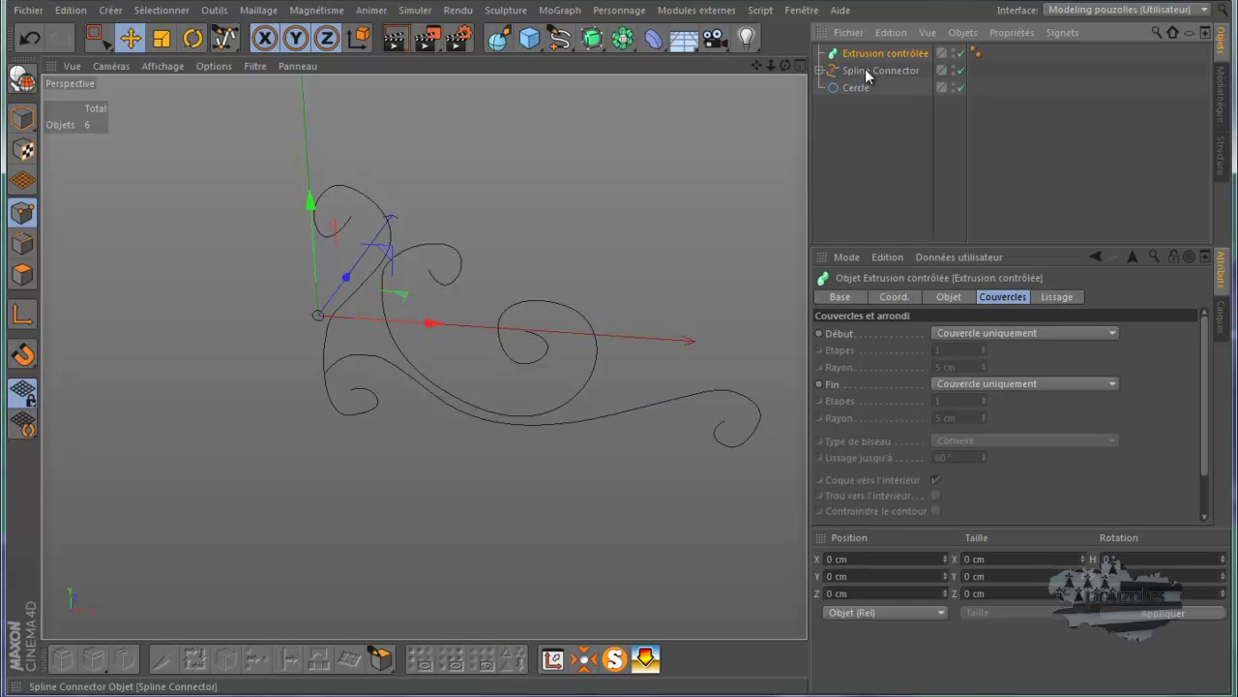
pyautogui.moveTo(874, 48)
pyautogui.mouseDown()
pyautogui.moveTo(849, 87)
pyautogui.moveTo(881, 52)
pyautogui.mouseUp()
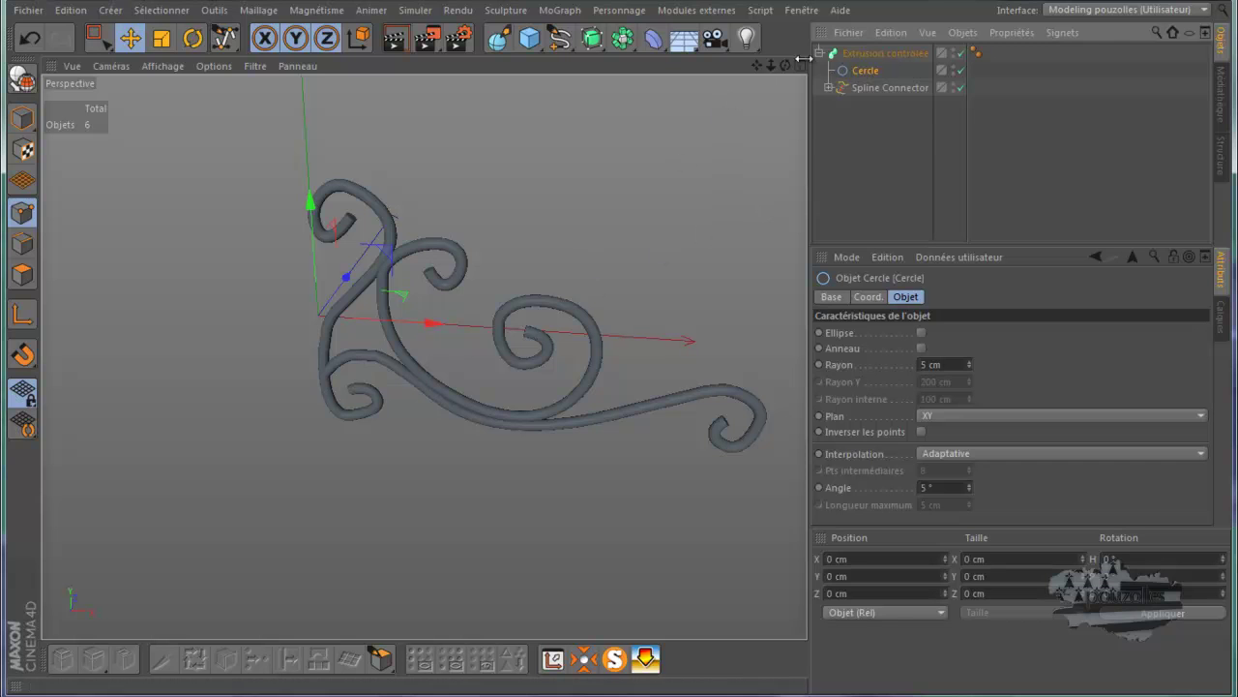
pyautogui.click(828, 88)
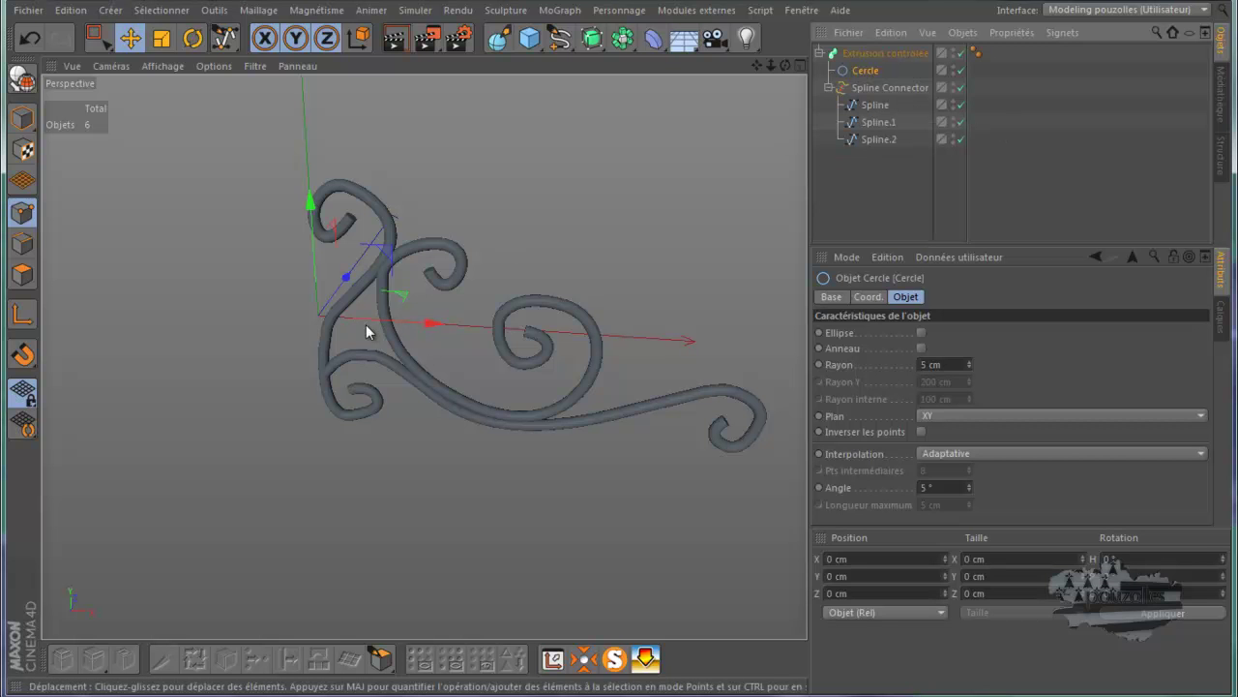
pyautogui.scroll(5, 680, 361)
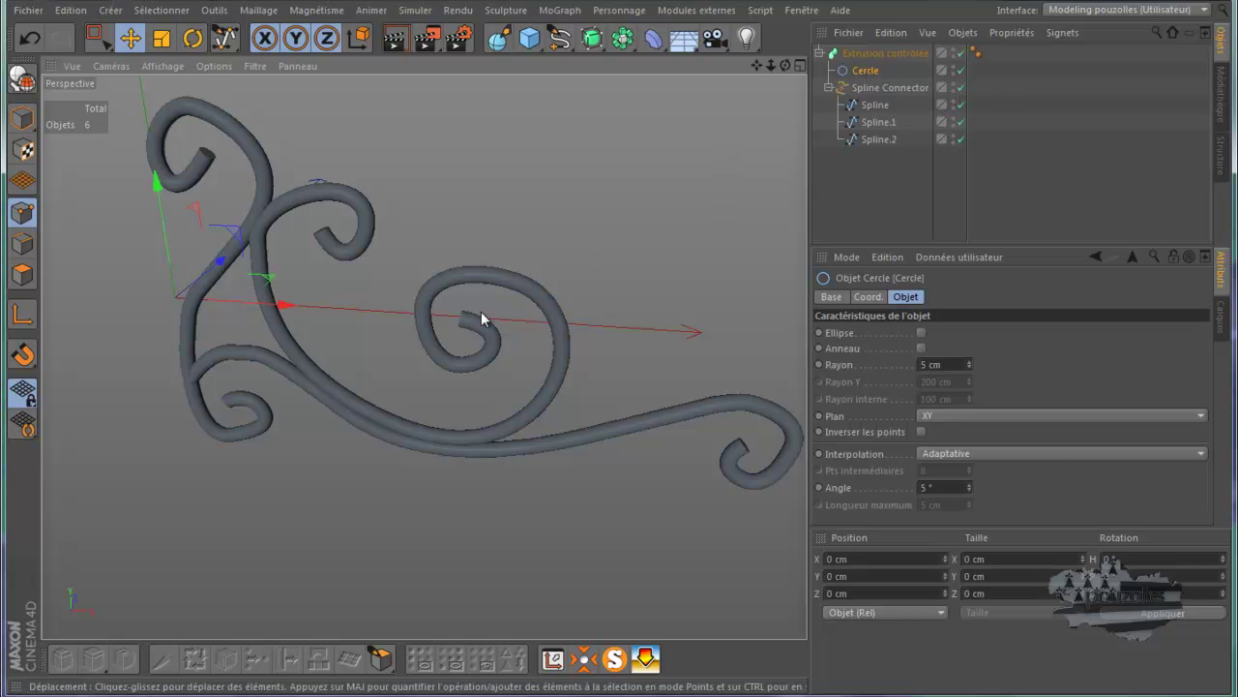
pyautogui.scroll(-5, 462, 317)
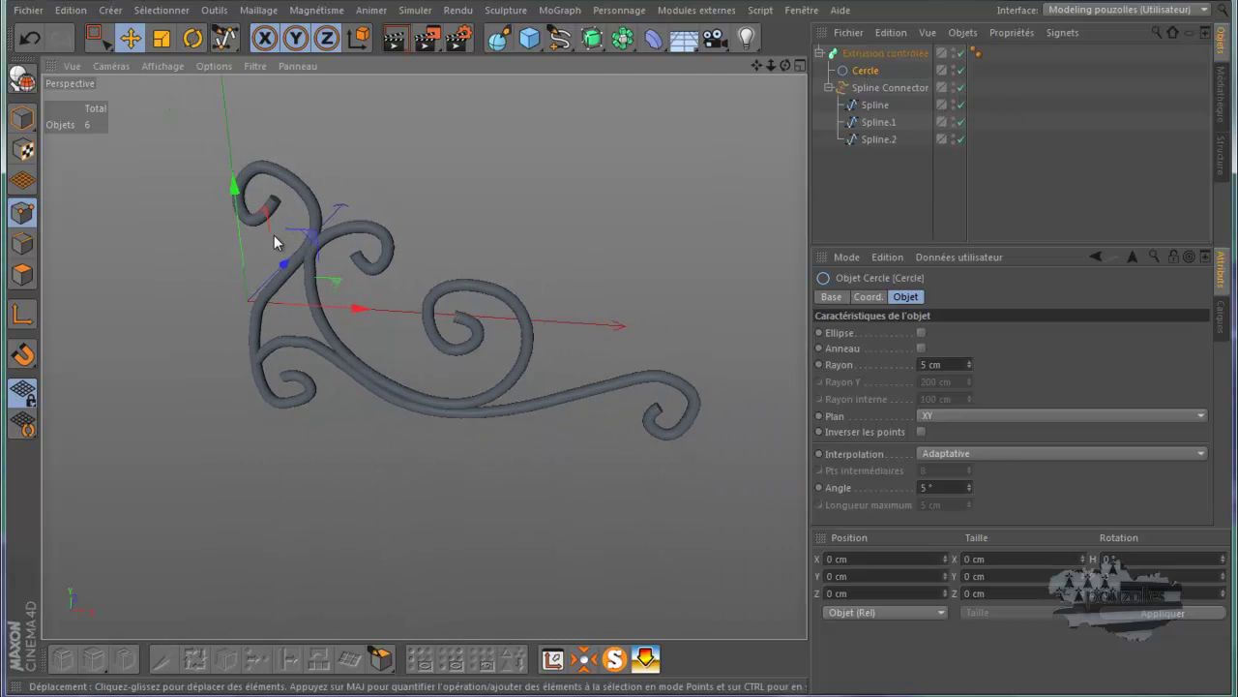
pyautogui.keyDown('alt'); pyautogui.moveTo(639, 339); pyautogui.dragTo(622, 349); pyautogui.keyUp('alt')
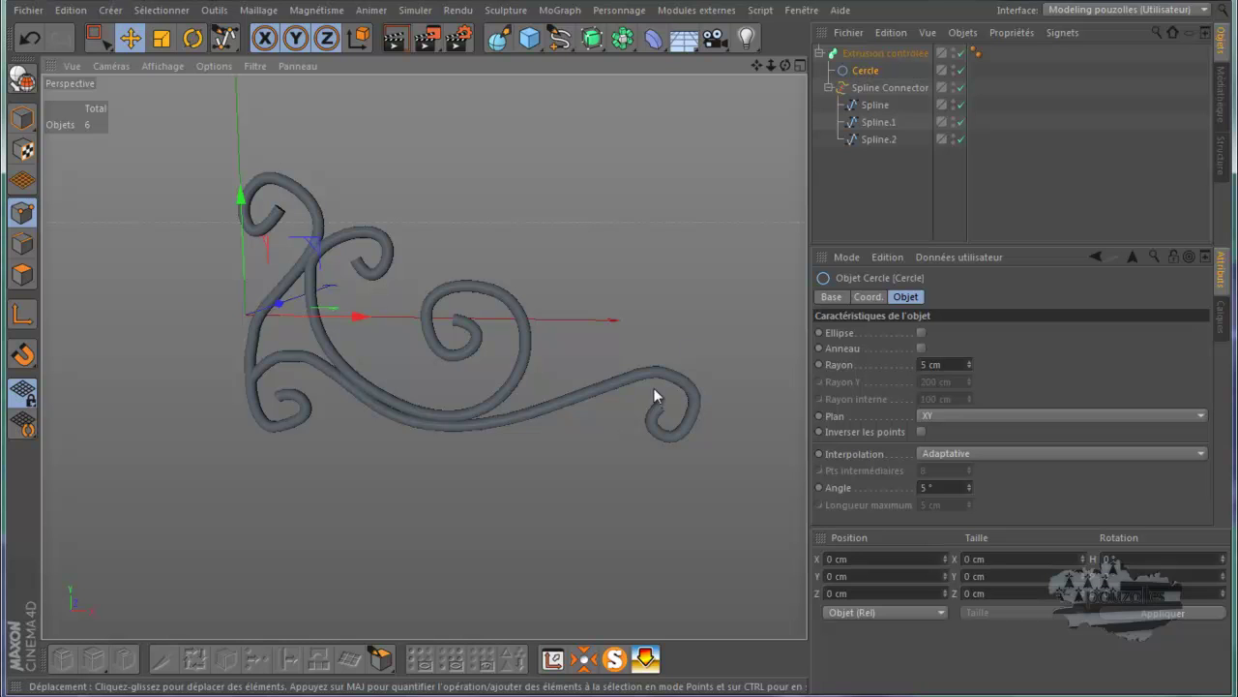
# Try the Fermer la spline option on the Spline Connector, and turn it back off
pyautogui.click(864, 89)
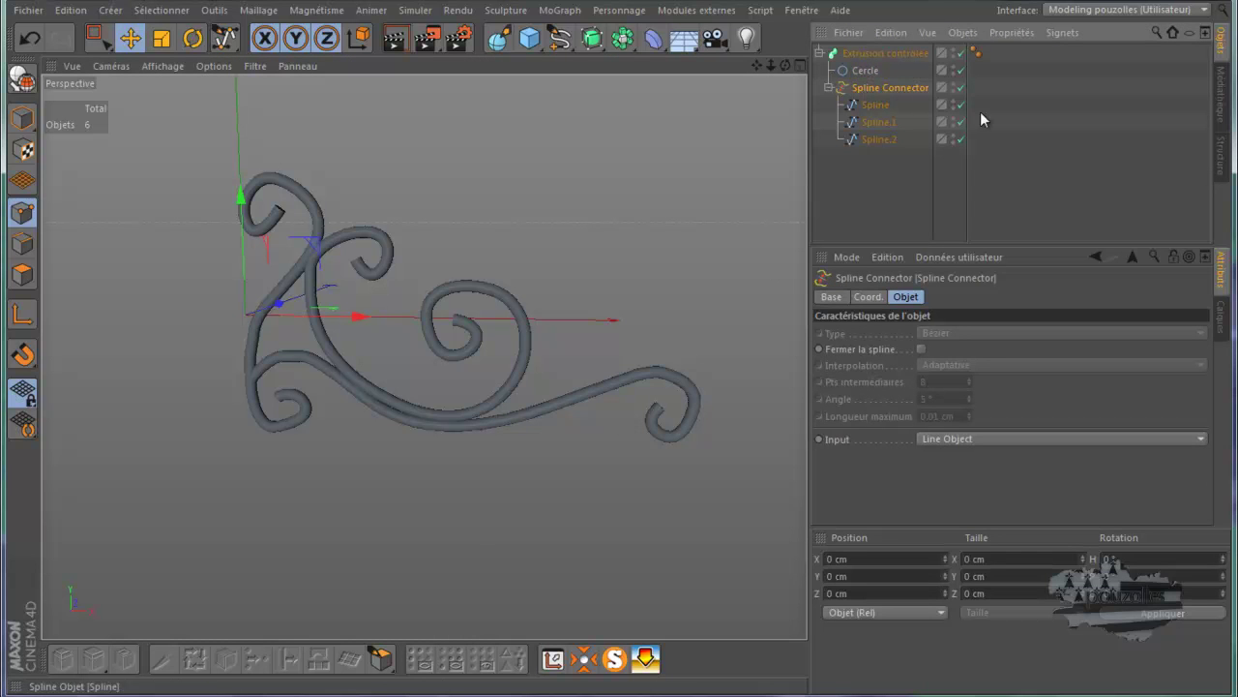
pyautogui.click(921, 349)
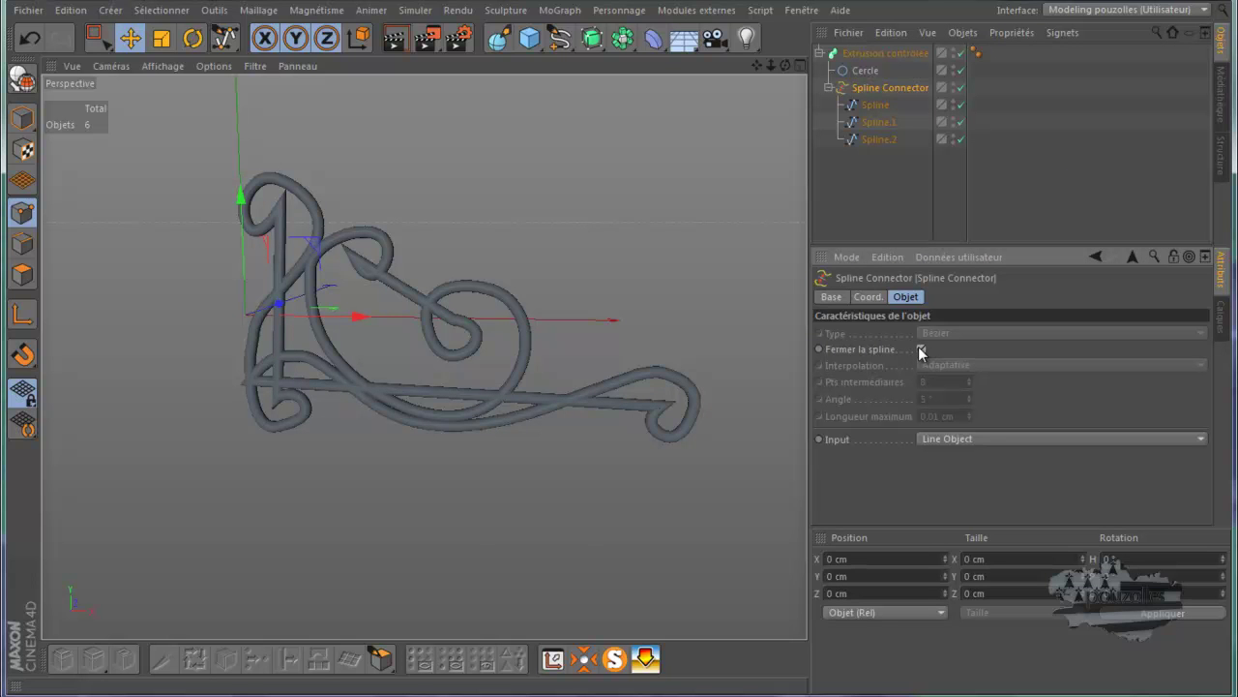
pyautogui.click(921, 349)
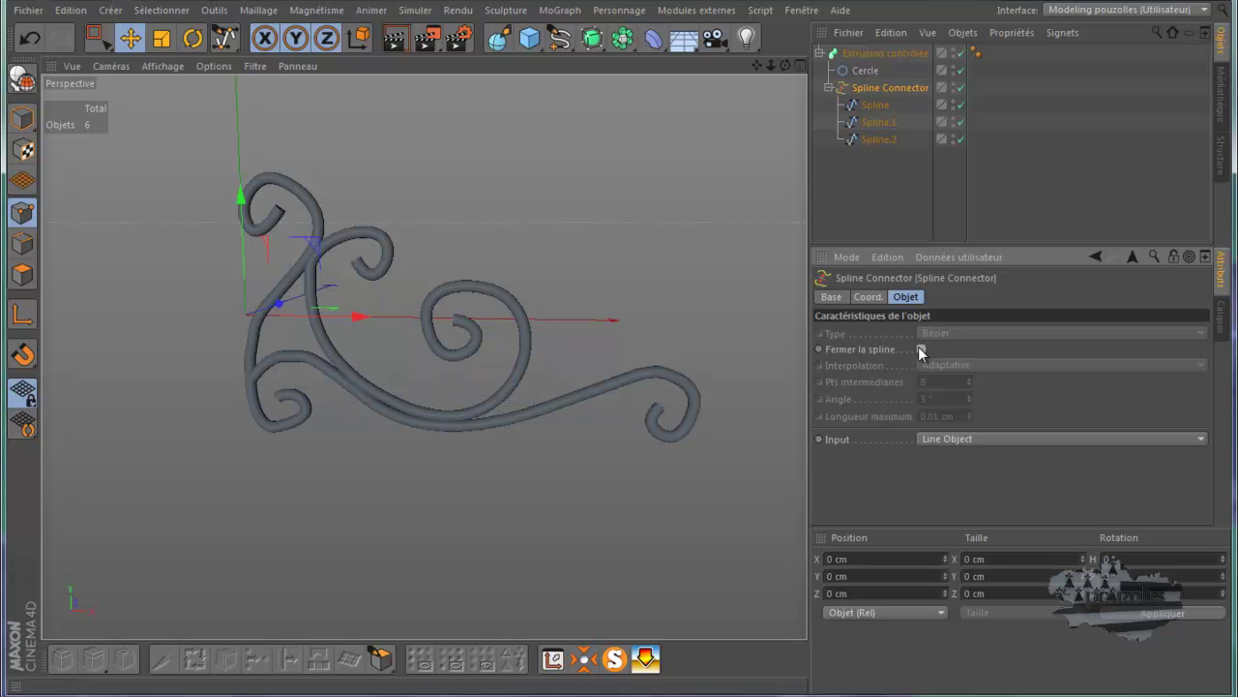
# Set the Spline Connector's Input to Spline Objects and its Interpolation to Naturelle
pyautogui.click(964, 438)
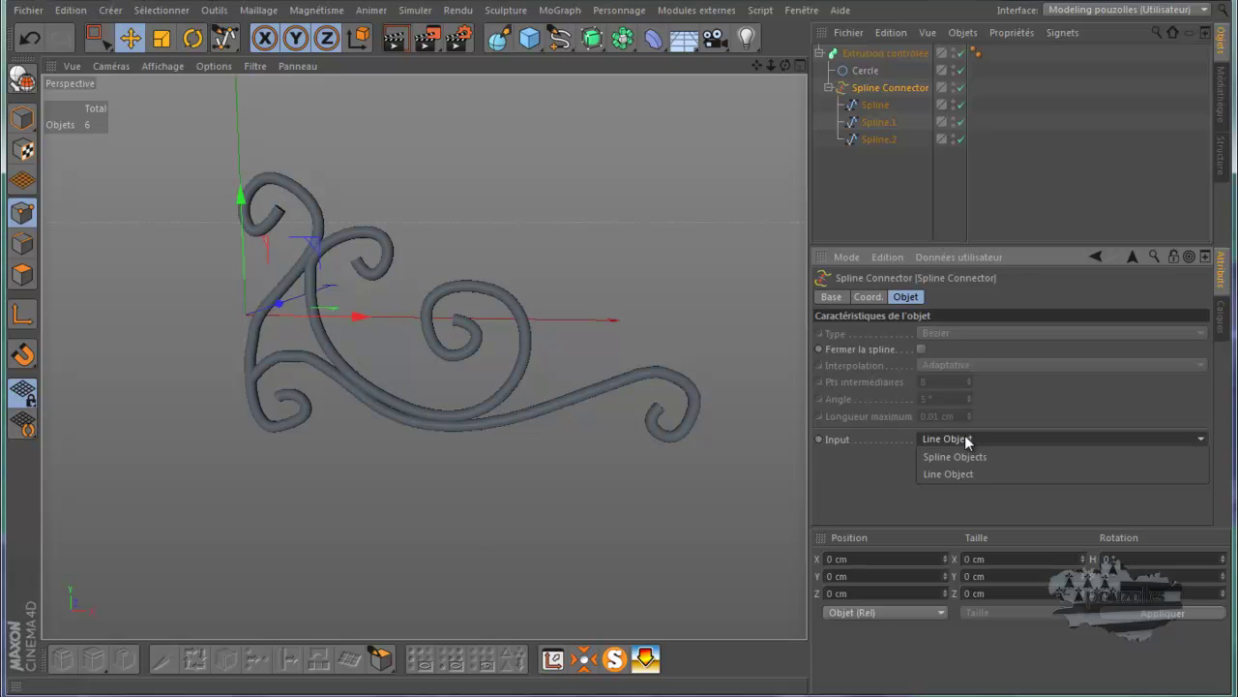
pyautogui.click(970, 474)
pyautogui.click(970, 436)
pyautogui.click(960, 453)
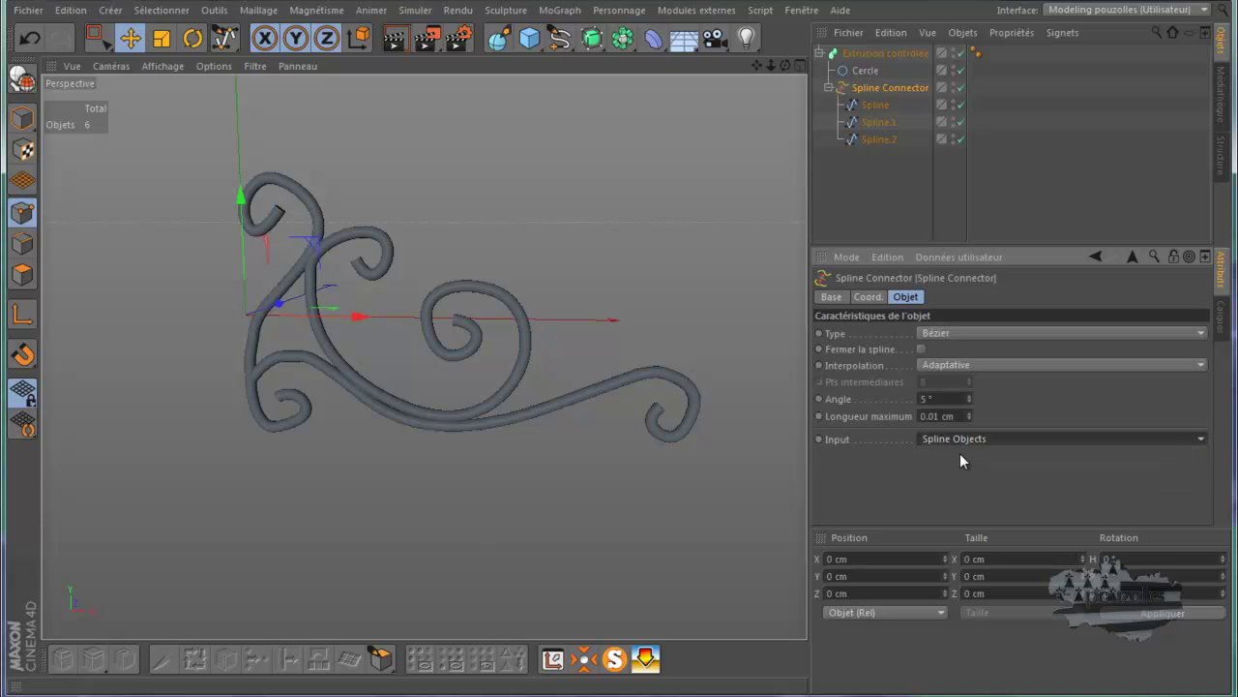
pyautogui.click(986, 361)
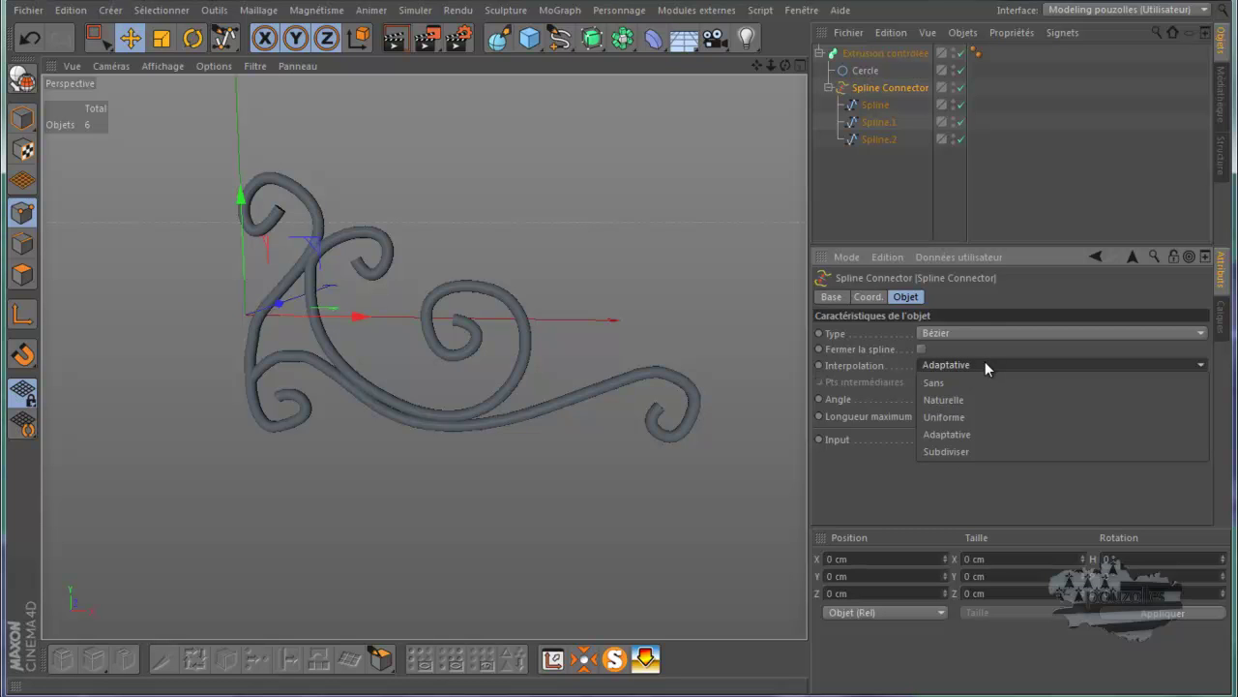
pyautogui.click(979, 396)
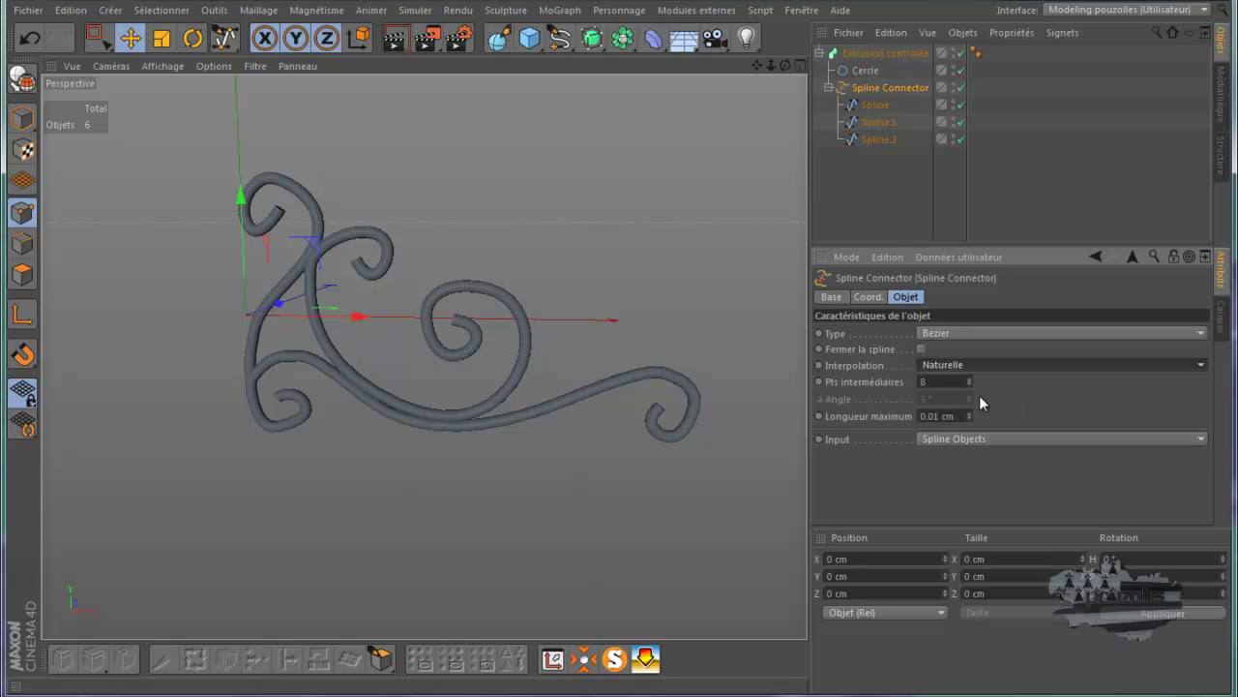
# Set the Interpolation of the three child splines and of the circle to Naturelle
pyautogui.moveTo(909, 103); pyautogui.dragTo(857, 159)
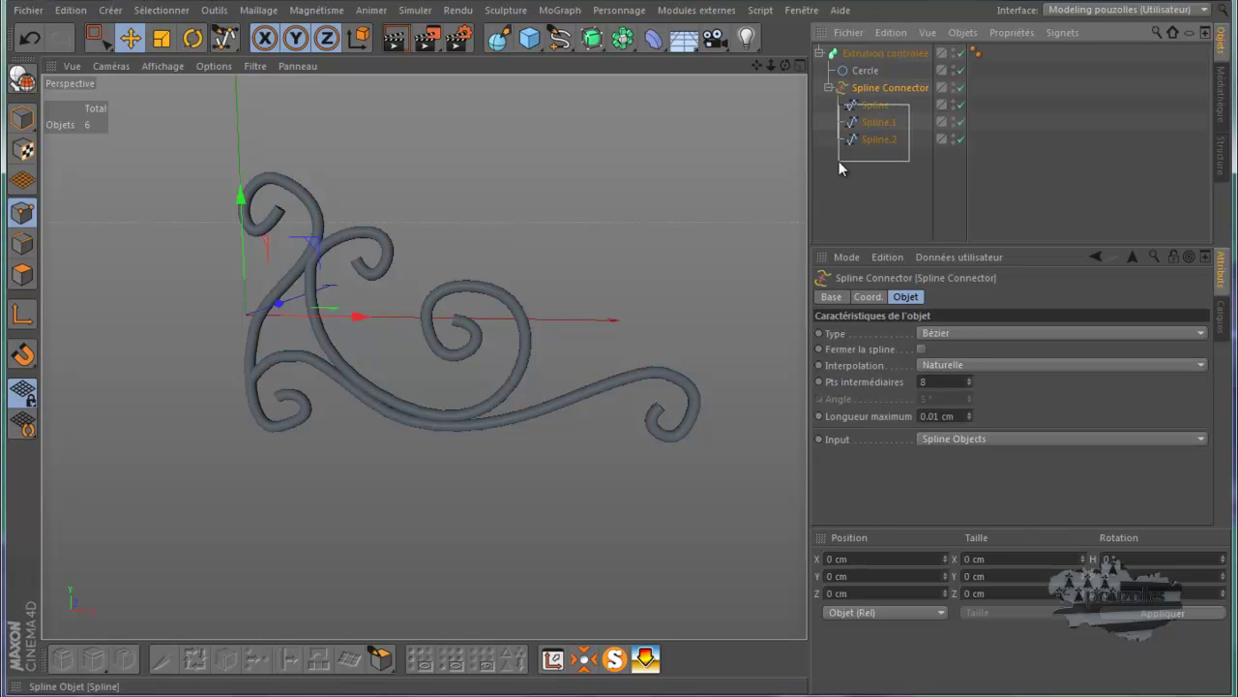
pyautogui.click(960, 365)
pyautogui.click(958, 397)
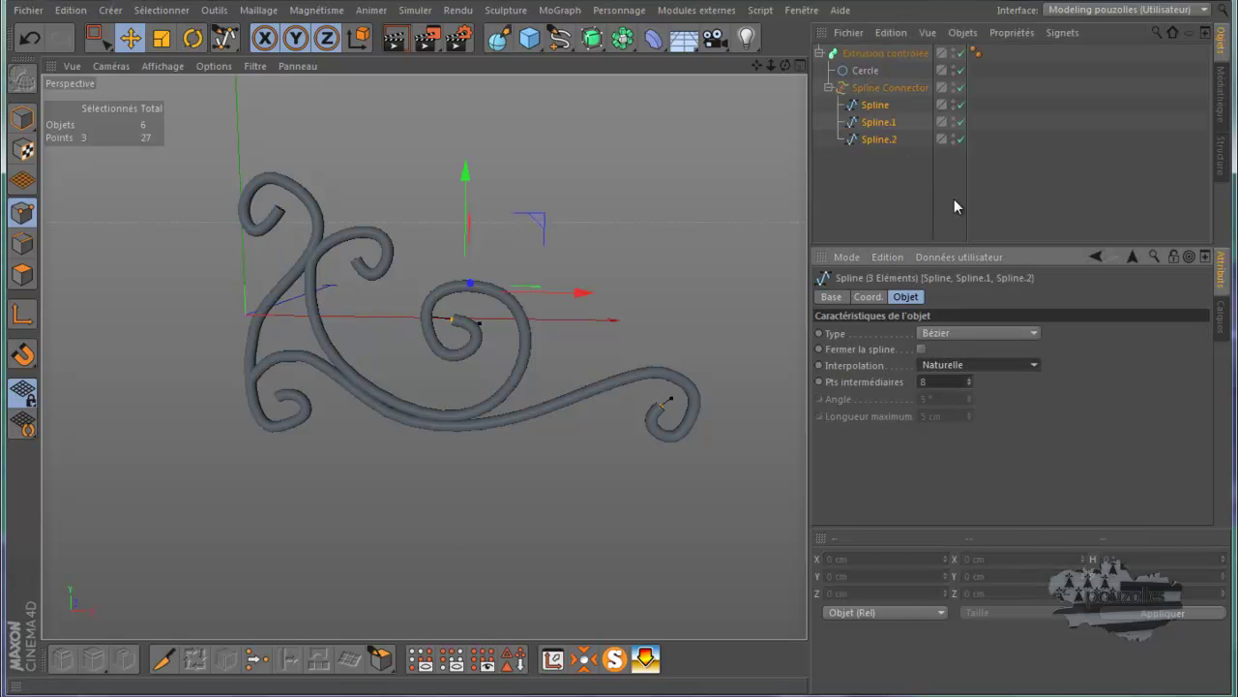
pyautogui.click(866, 71)
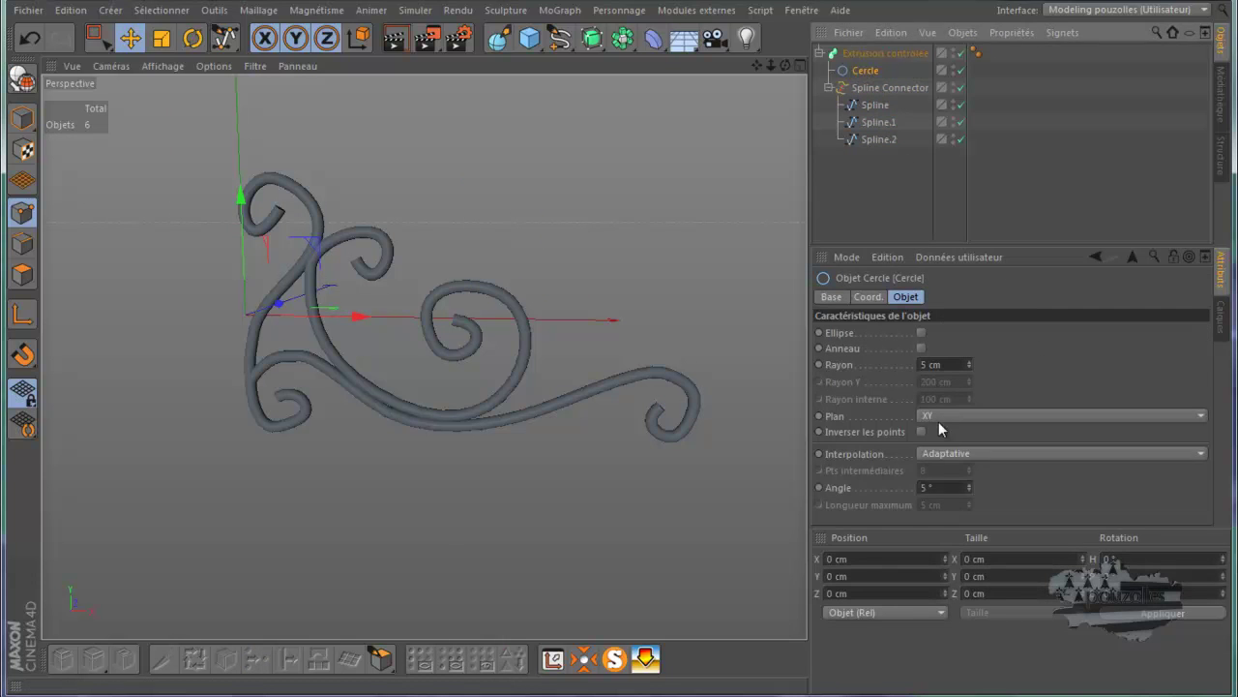
pyautogui.click(957, 455)
pyautogui.click(954, 489)
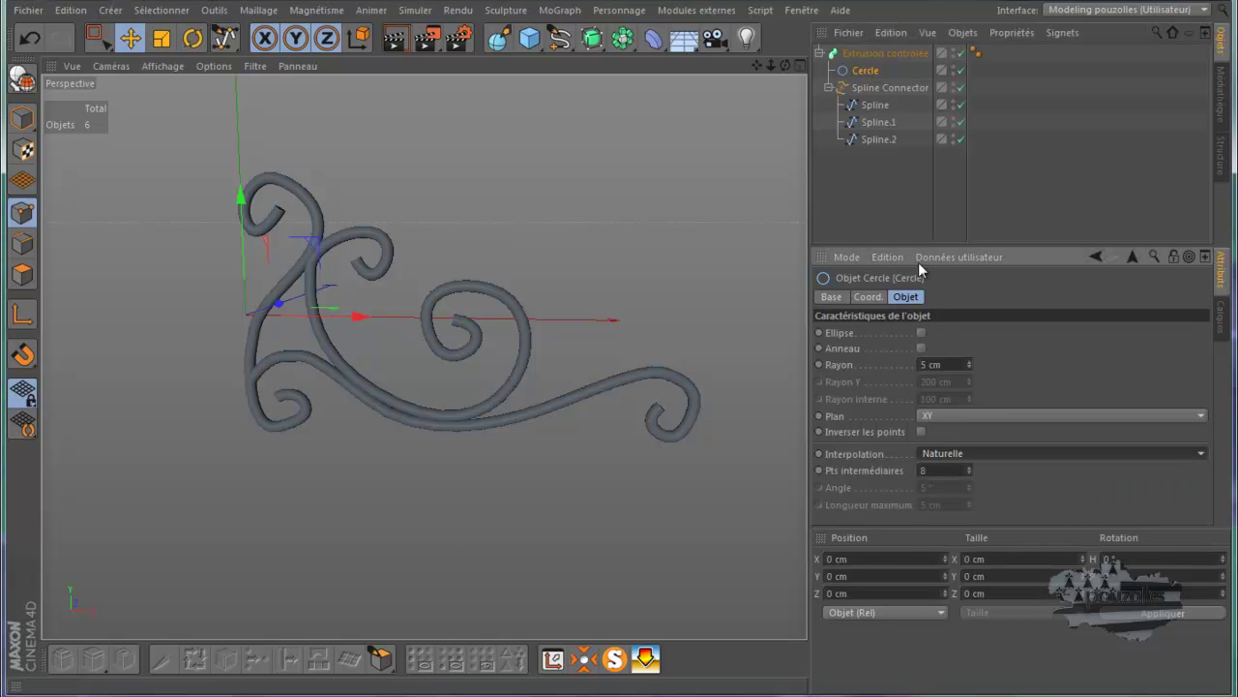
# Display the perspective view in Ombrage de Gouraud (lignes) and view the ornament's mesh up close
pyautogui.click(162, 65)
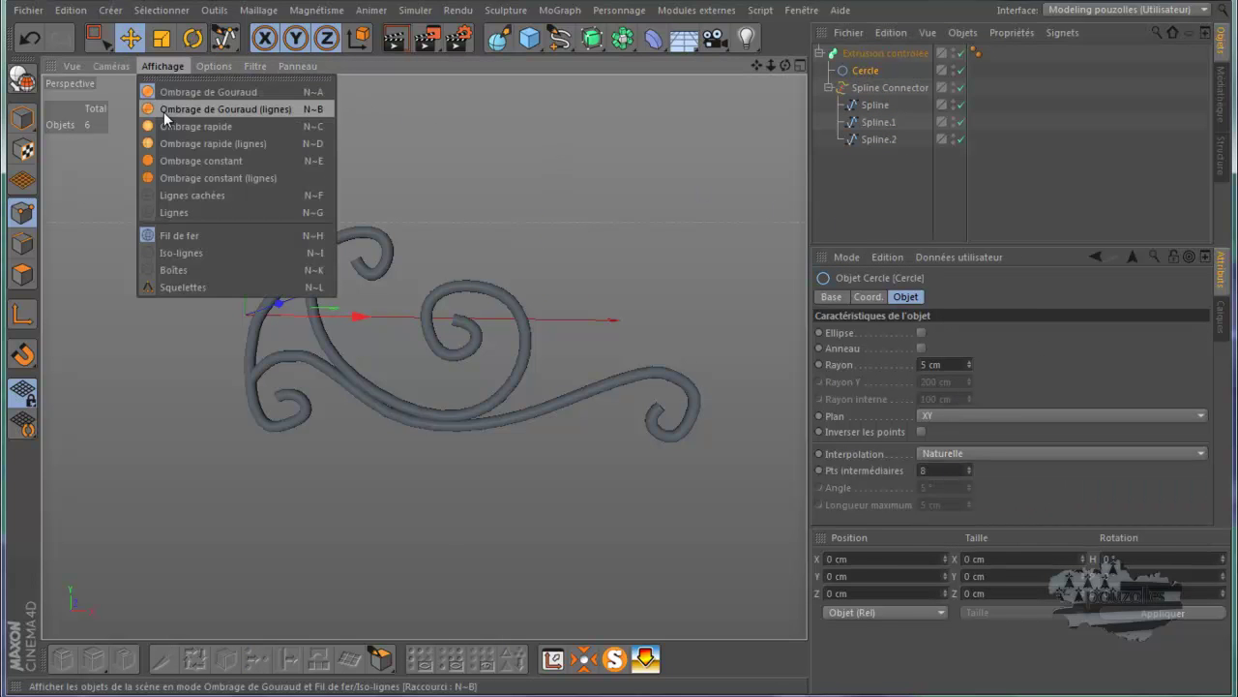
pyautogui.click(198, 110)
pyautogui.scroll(10, 419, 421)
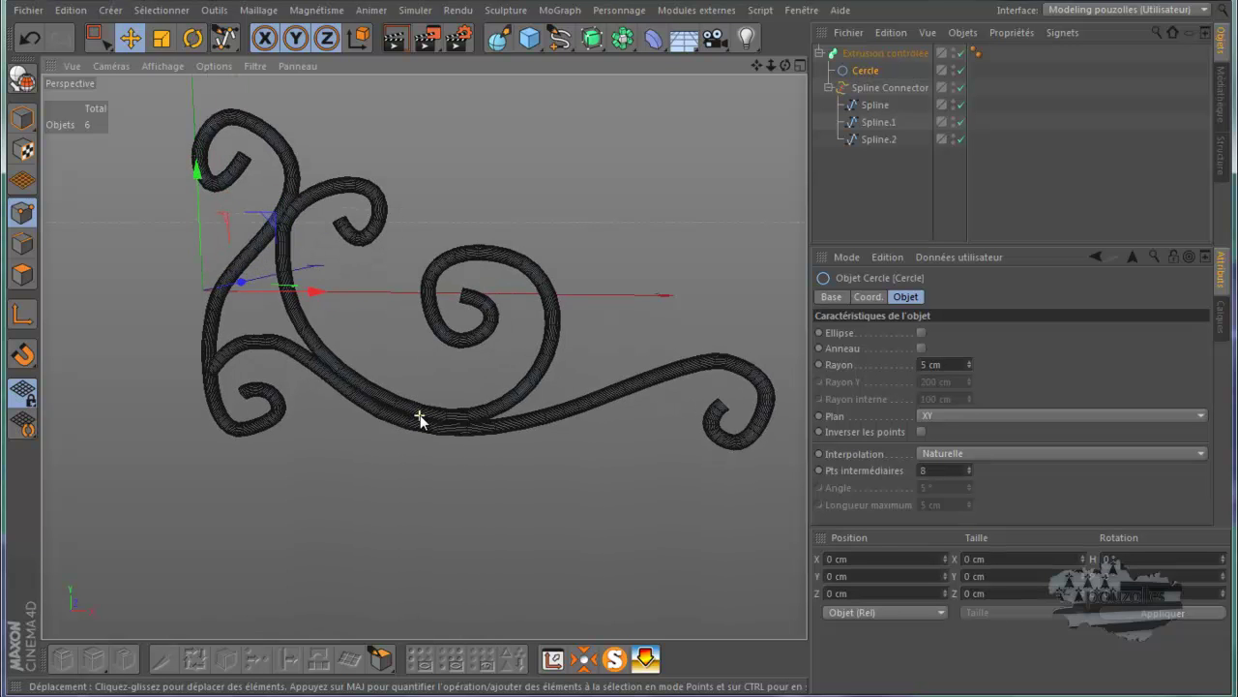
# Reduce the circle profile's Pts intermédiaires to 2 to lighten the ornament's mesh
pyautogui.scroll(2, 420, 416)
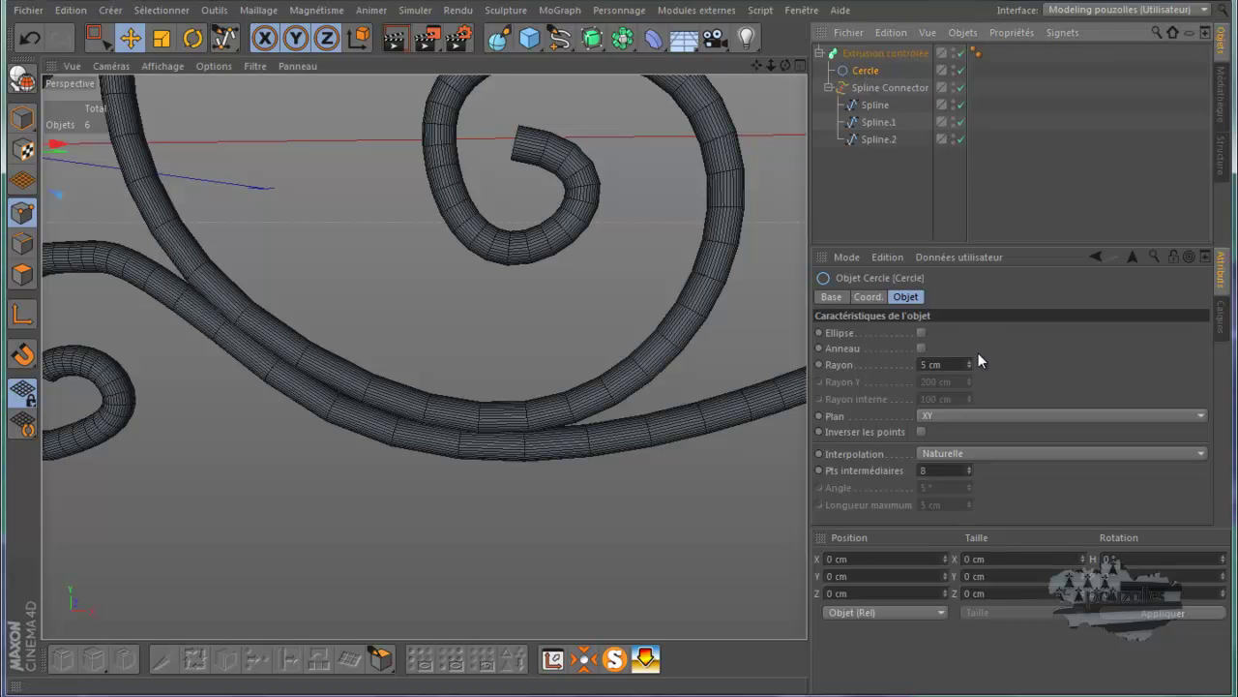
pyautogui.click(968, 473)
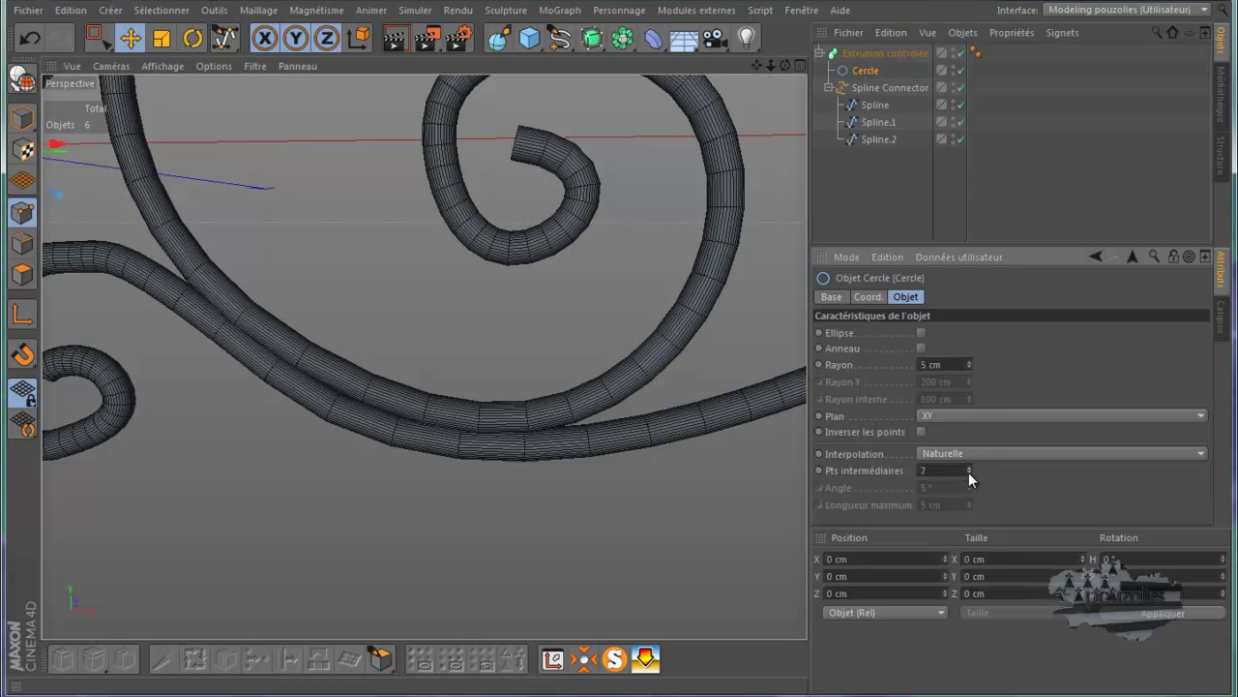
pyautogui.click(969, 473)
pyautogui.click(968, 473)
pyautogui.click(968, 474)
pyautogui.click(968, 473)
pyautogui.click(968, 473)
pyautogui.scroll(-10, 667, 383)
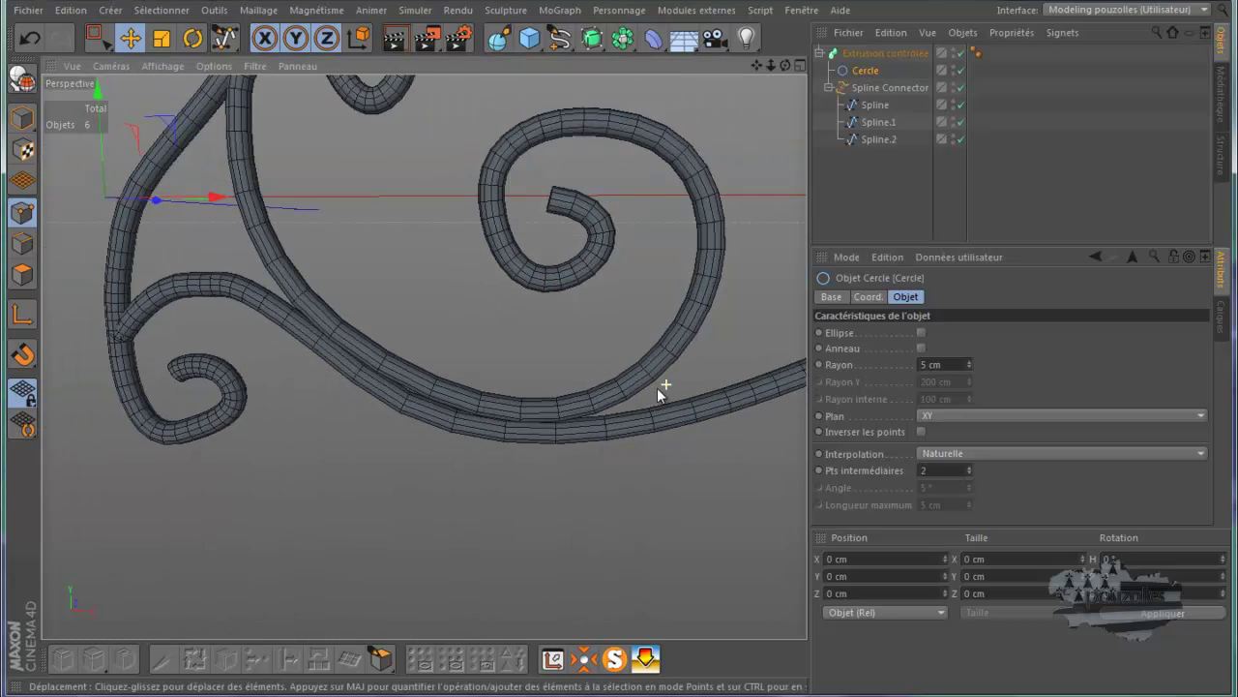
pyautogui.scroll(-2, 204, 473)
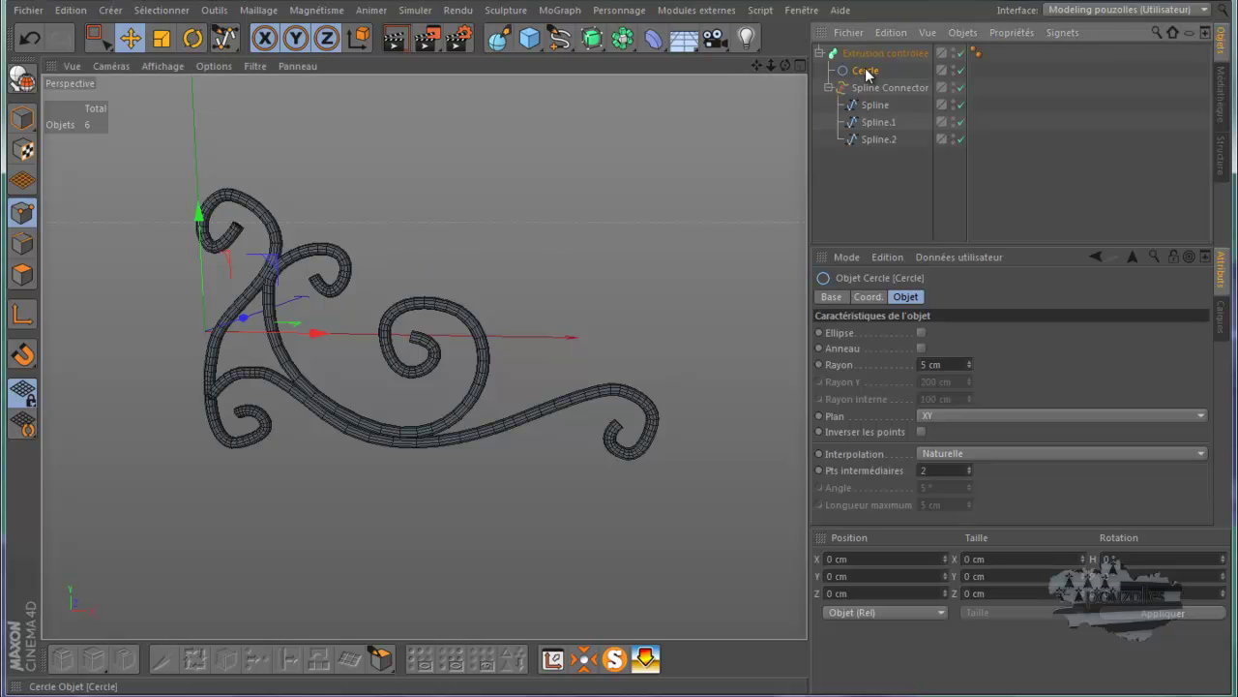
# Replace the circle in the Extrusion contrôlée with a Rectangle spline 10 cm wide and 5 cm high
pyautogui.press('Delete')
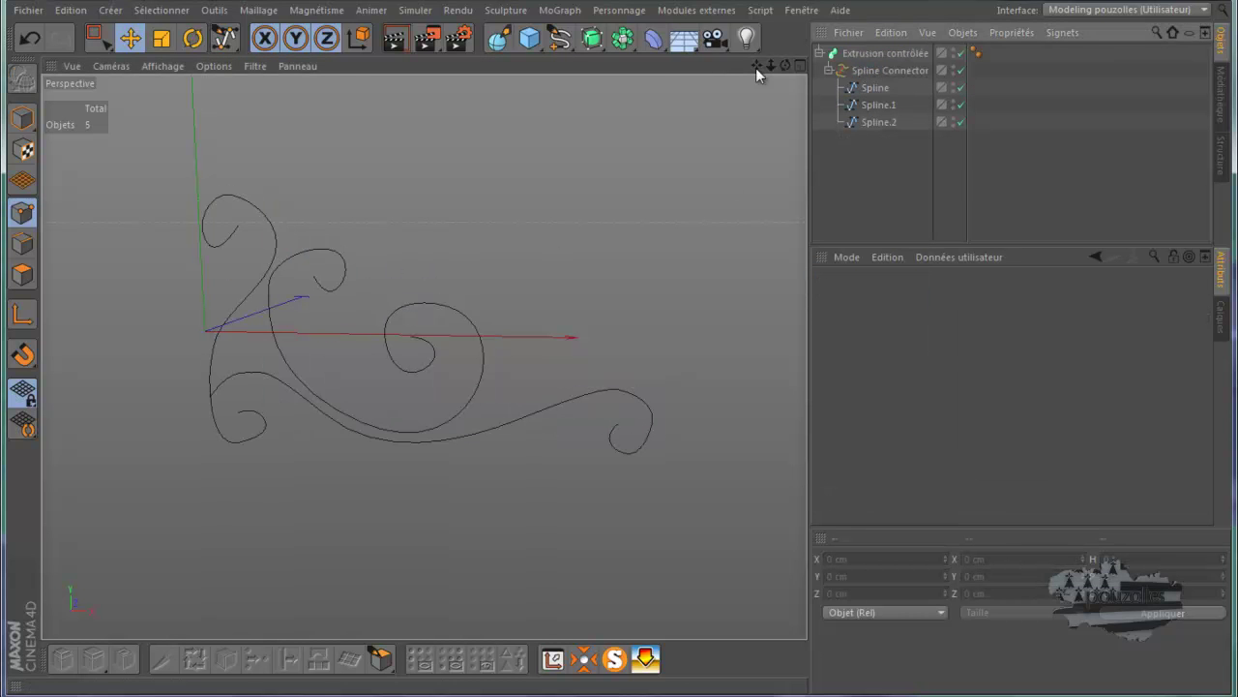
pyautogui.moveTo(561, 47); pyautogui.dragTo(732, 157)
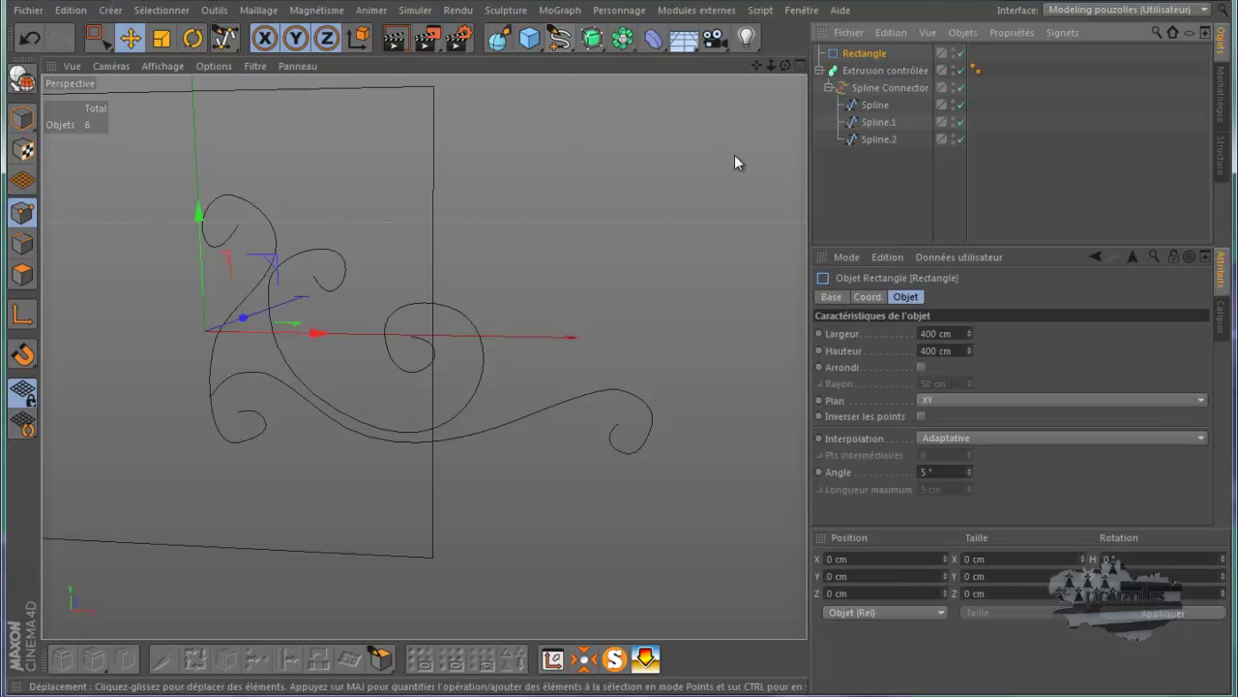
pyautogui.doubleClick(937, 333)
pyautogui.write('10')
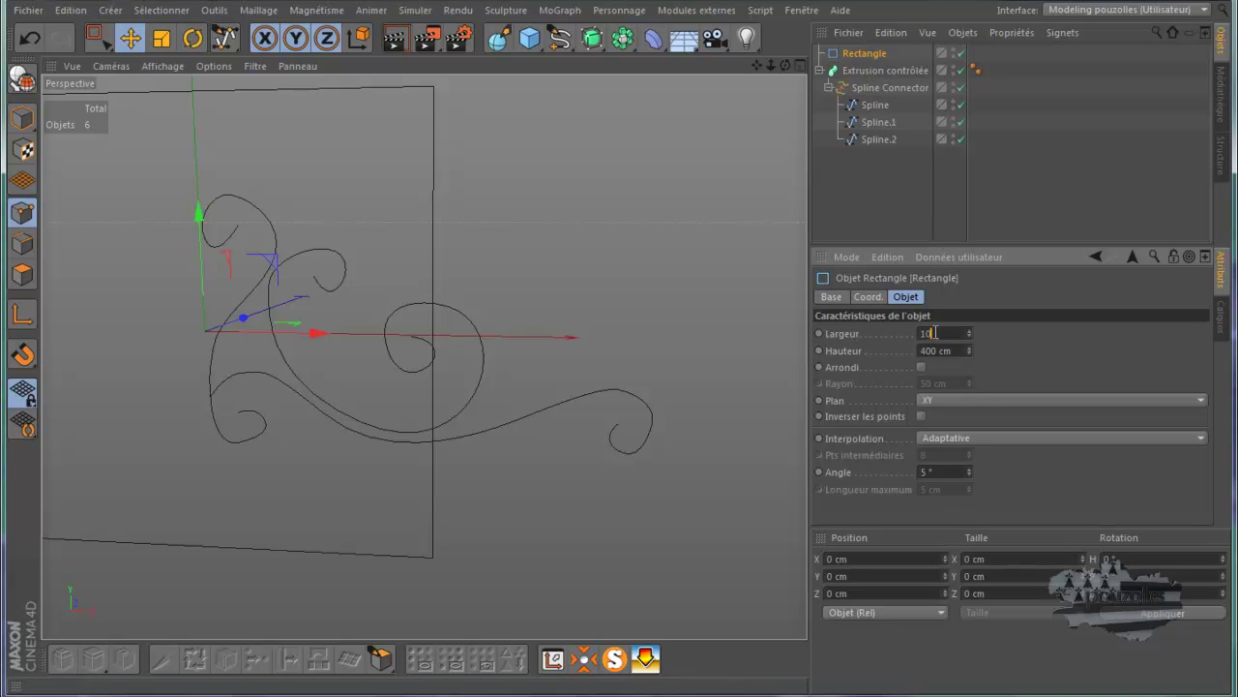
pyautogui.press('Tab')
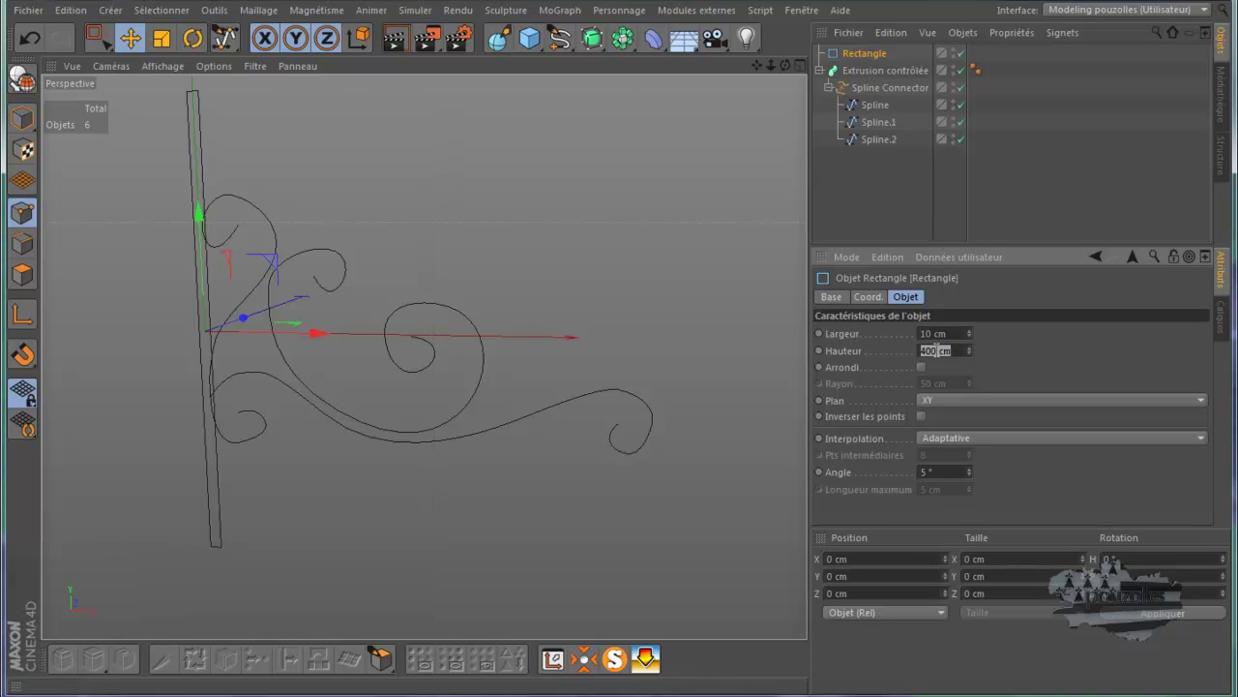
pyautogui.write('5')
pyautogui.press('Return')
pyautogui.moveTo(864, 53); pyautogui.dragTo(870, 80)
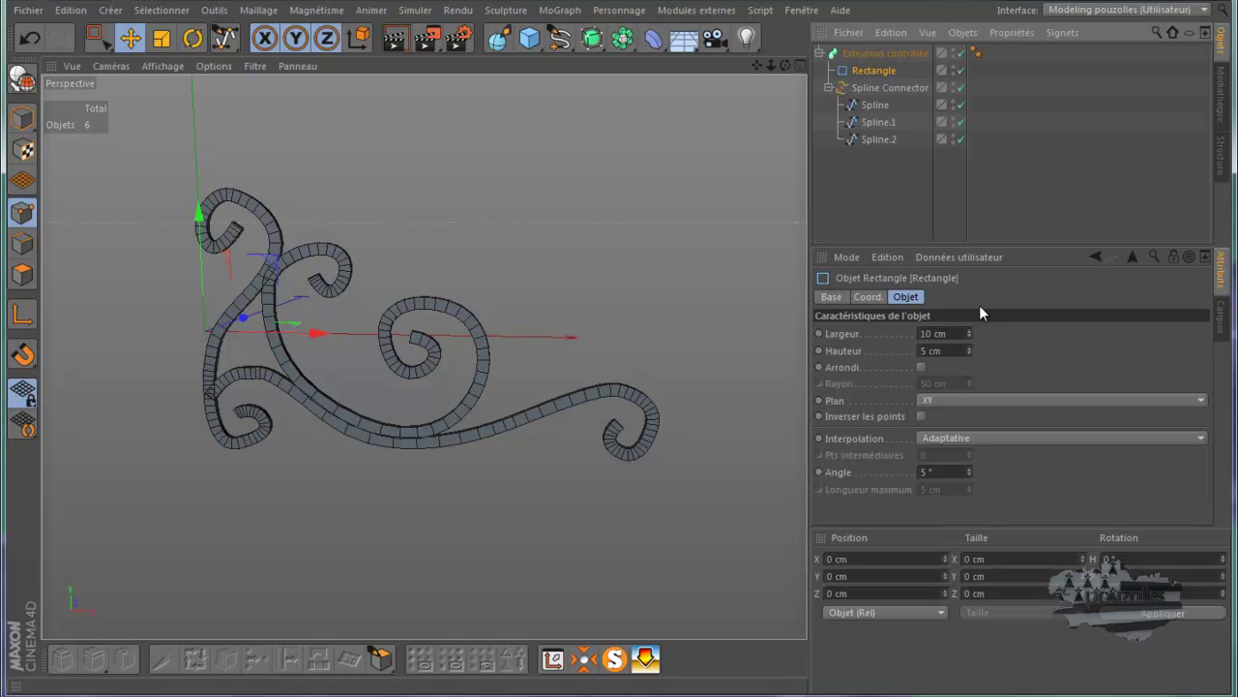
# Set the rectangle profile's Largeur to 5 cm and its Hauteur to 8 cm
pyautogui.doubleClick(931, 332)
pyautogui.write('5')
pyautogui.press('Return')
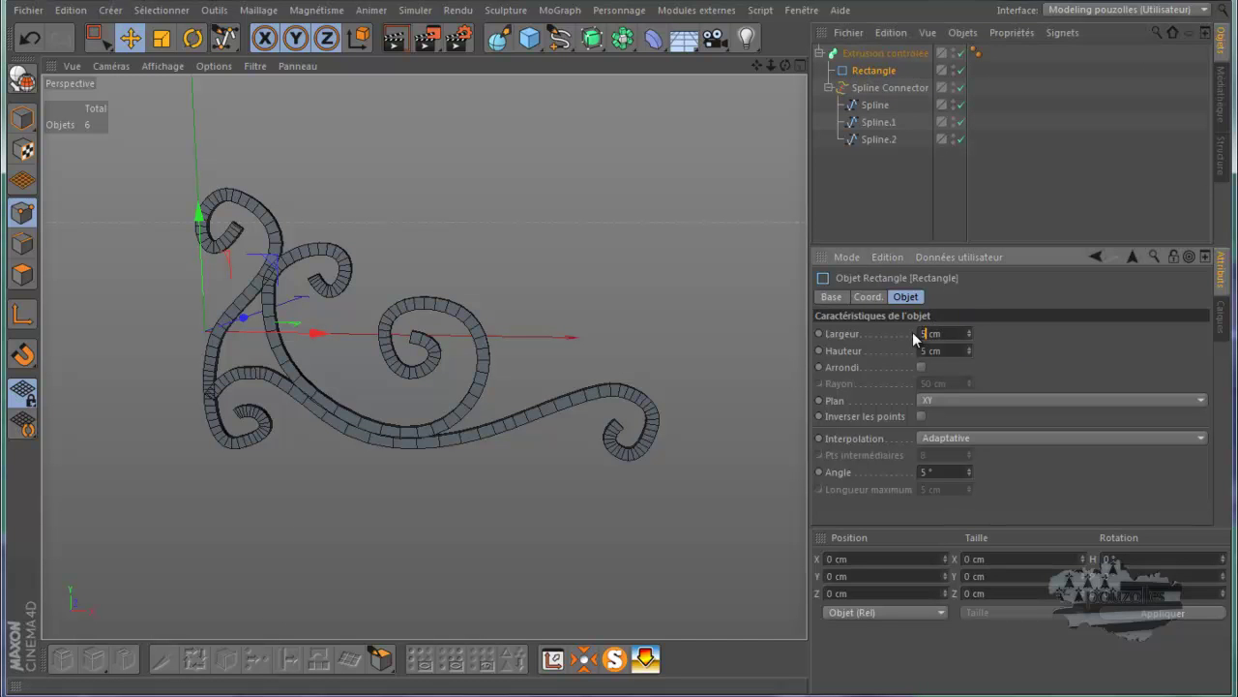
pyautogui.press('Return')
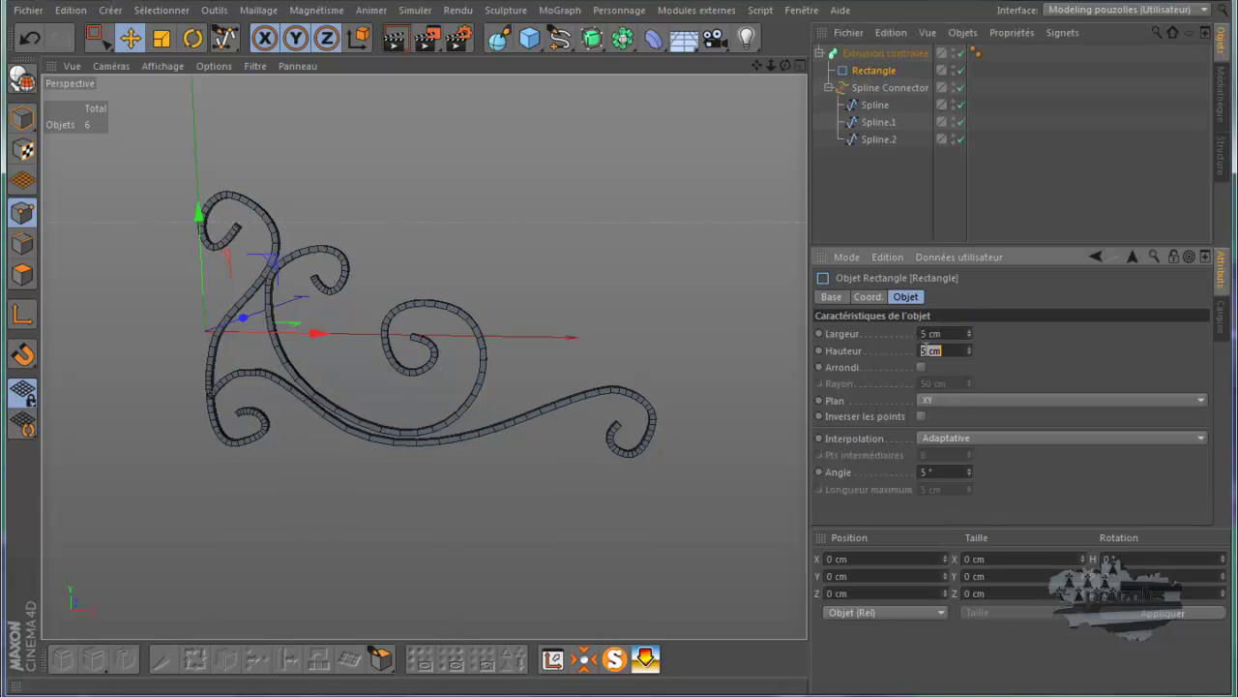
pyautogui.write('3')
pyautogui.press('Return')
pyautogui.scroll(4, 412, 408)
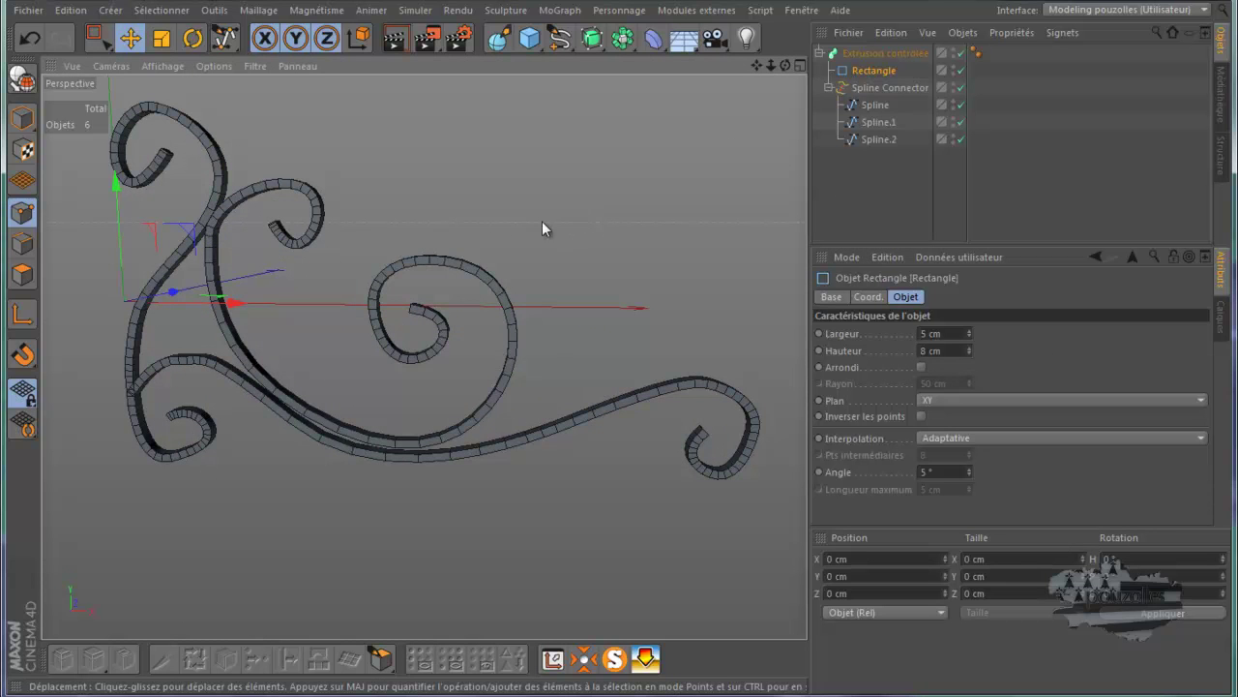
# Render the active perspective view to check the rectangular-profile ornament, and clear the object selection
pyautogui.click(394, 40)
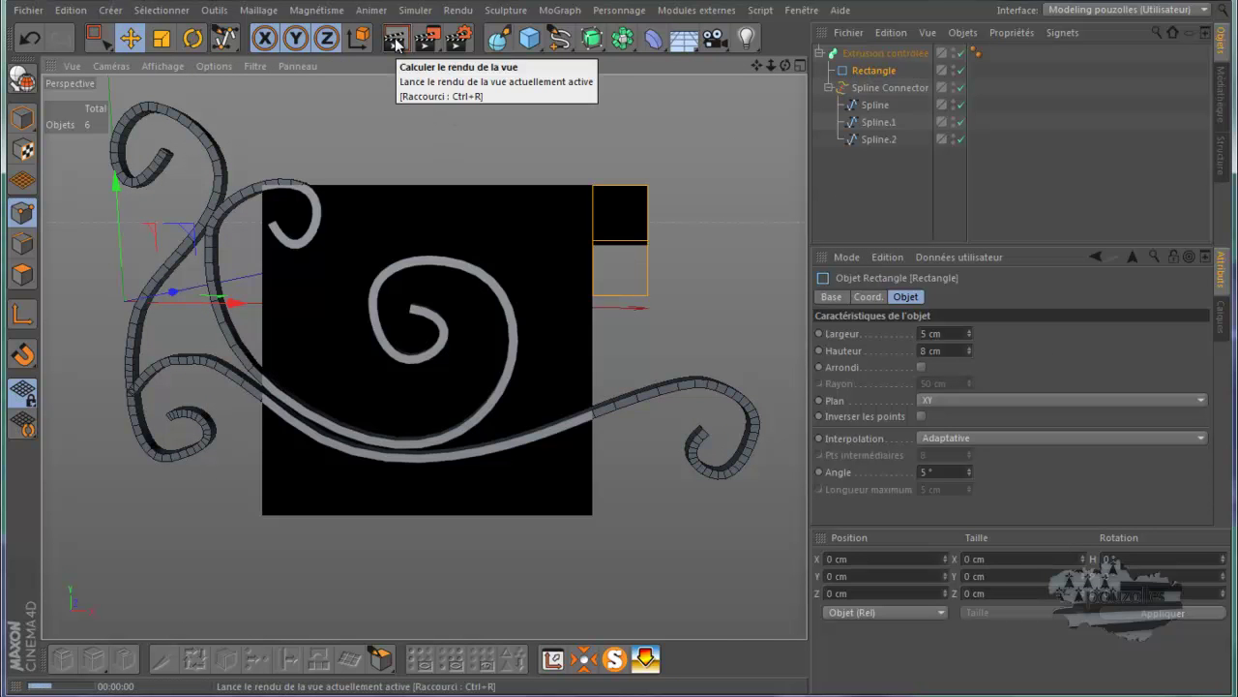
pyautogui.click(883, 225)
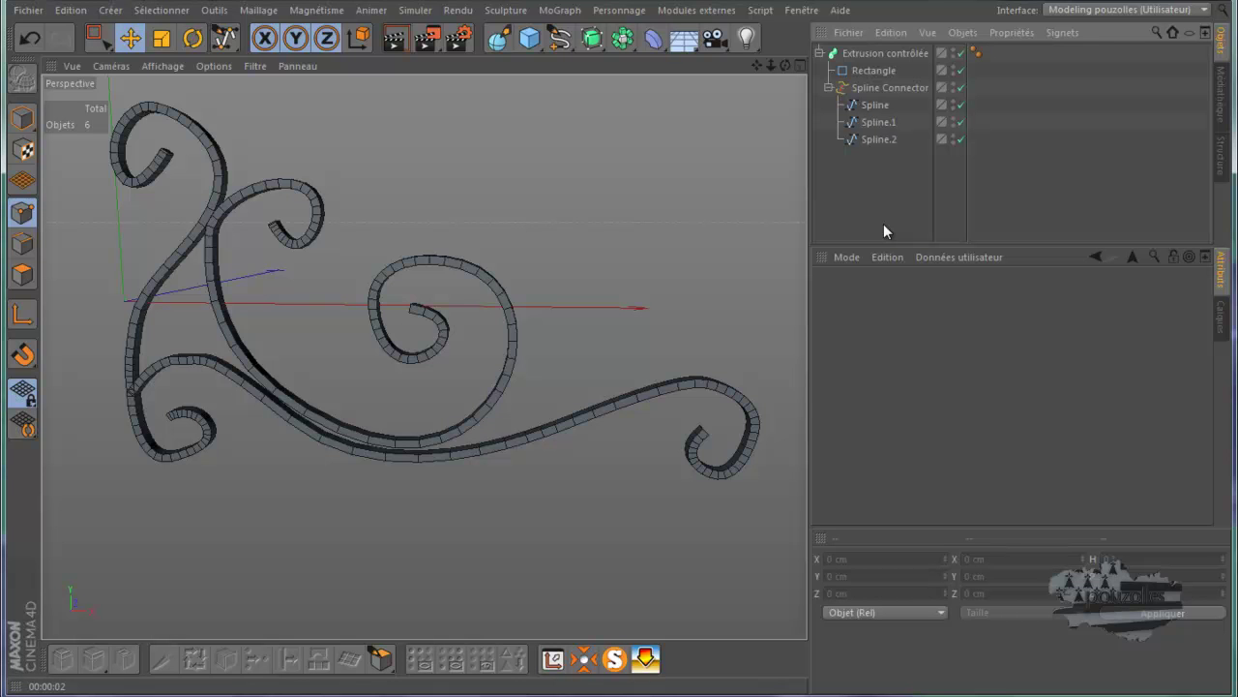
pyautogui.scroll(-3, 530, 308)
pyautogui.scroll(-2, 531, 314)
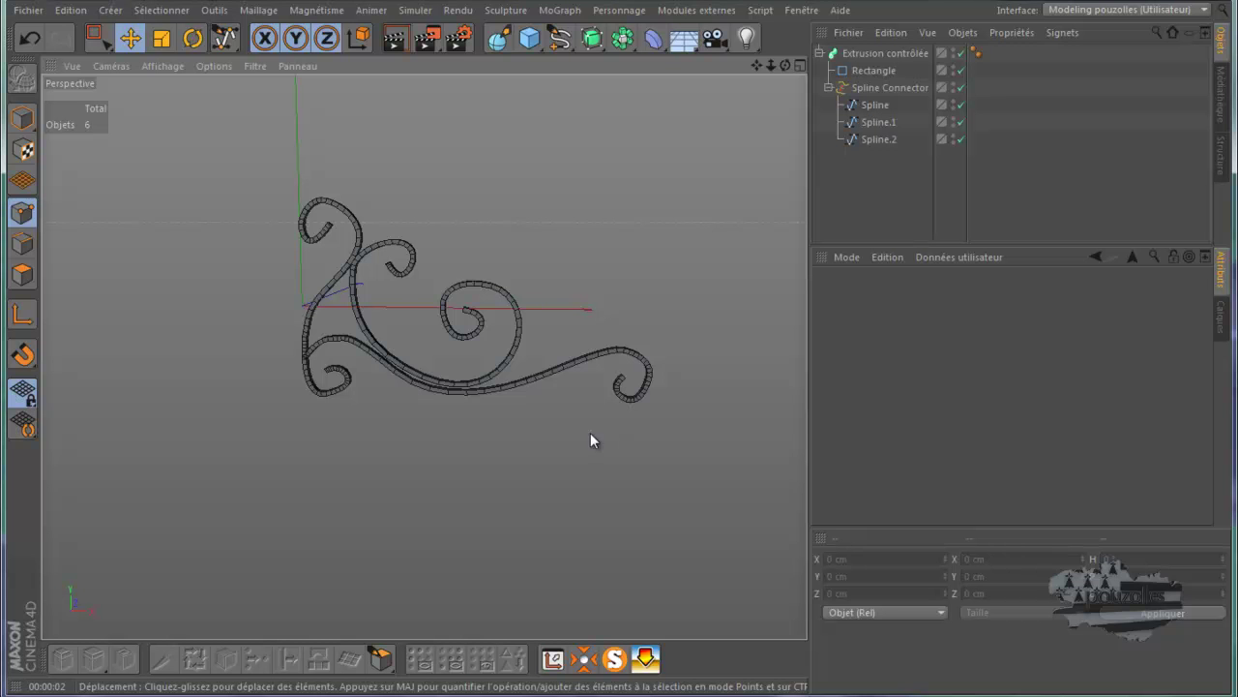
# Switch to the image viewer windows showing the front and rear red car renders, and examine the headlight and hood area up close
pyautogui.moveTo(583, 692)
pyautogui.click(479, 638)
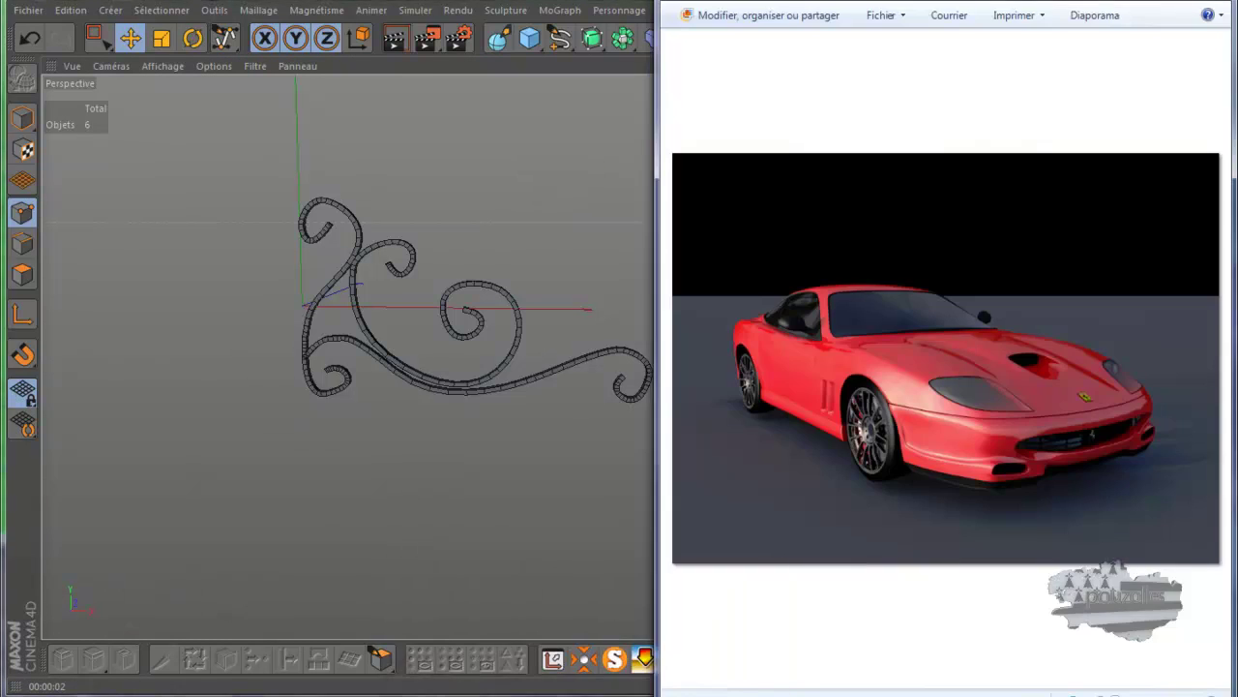
pyautogui.click(638, 681)
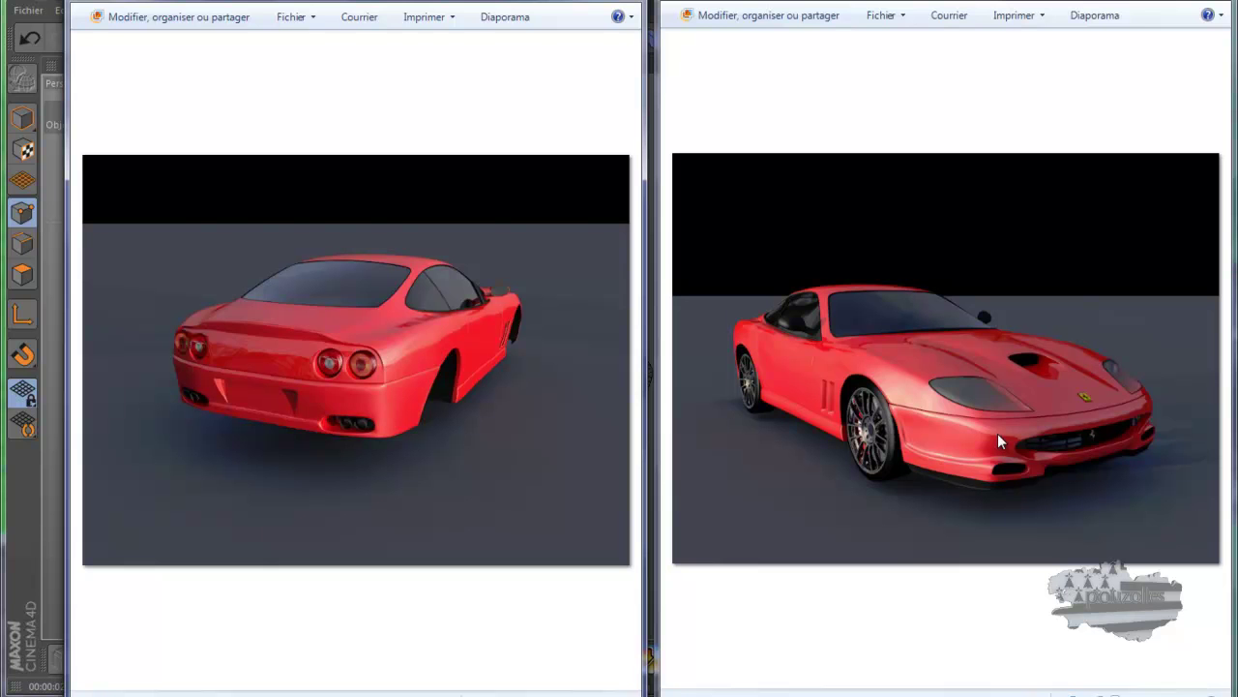
pyautogui.scroll(4, 997, 433)
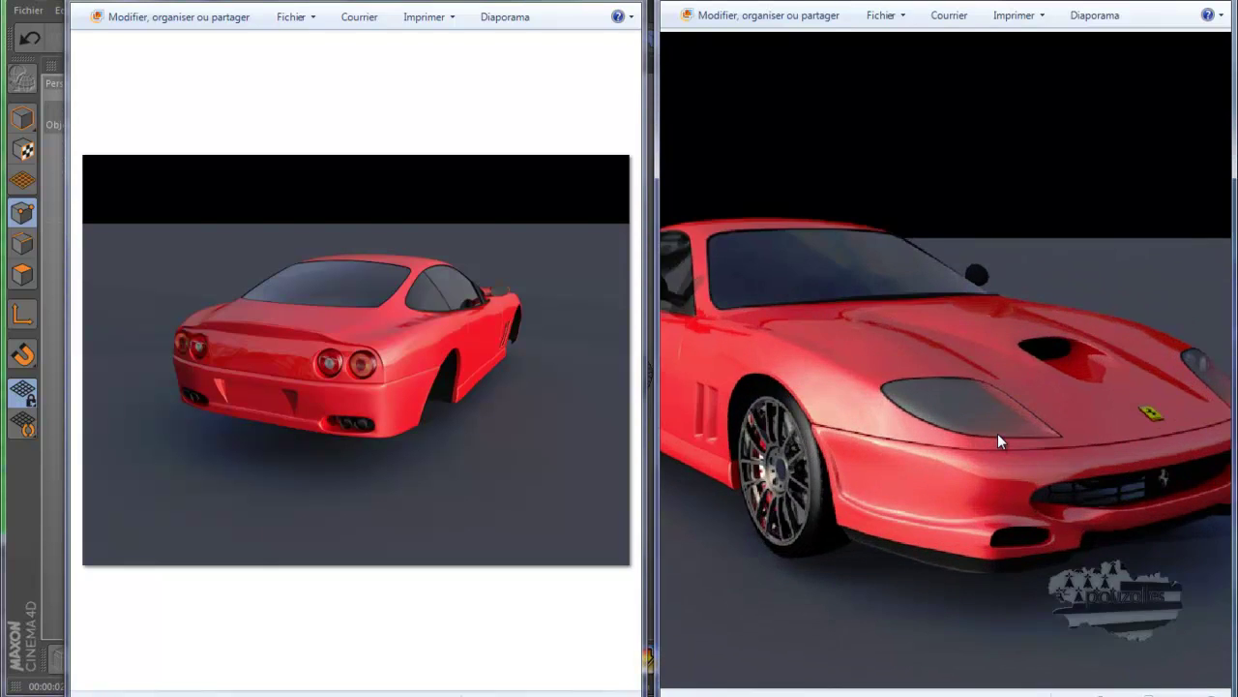
pyautogui.scroll(3, 998, 433)
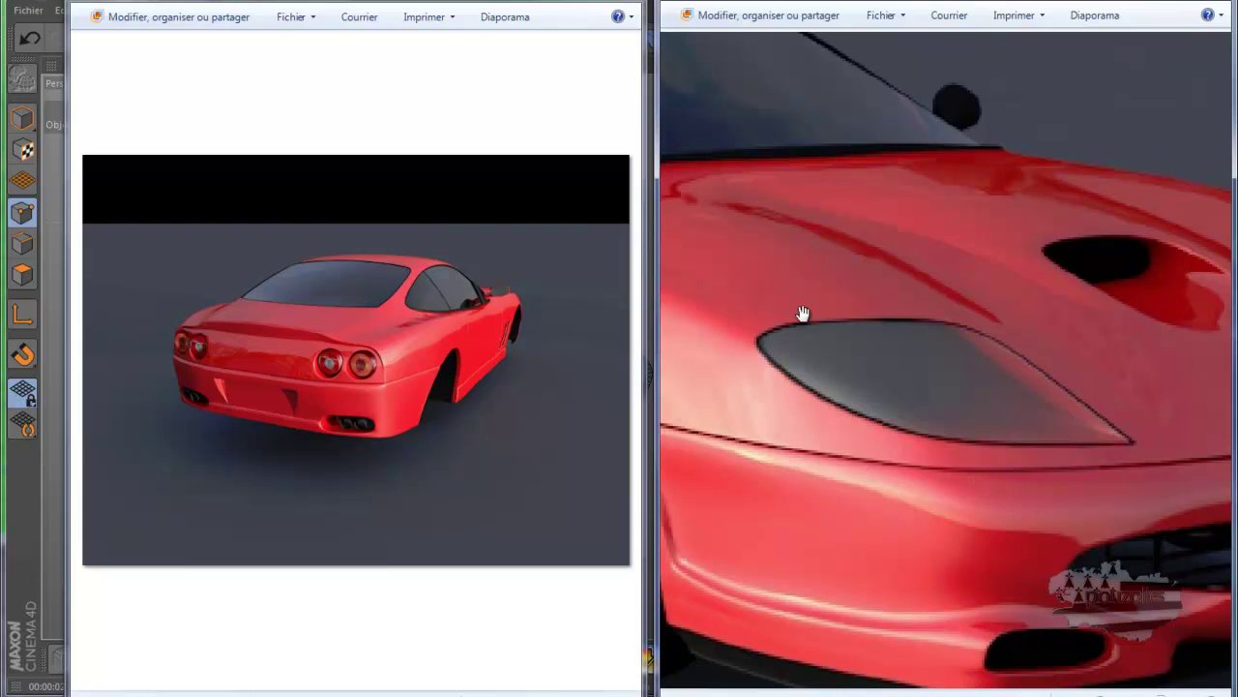
pyautogui.scroll(-4, 812, 338)
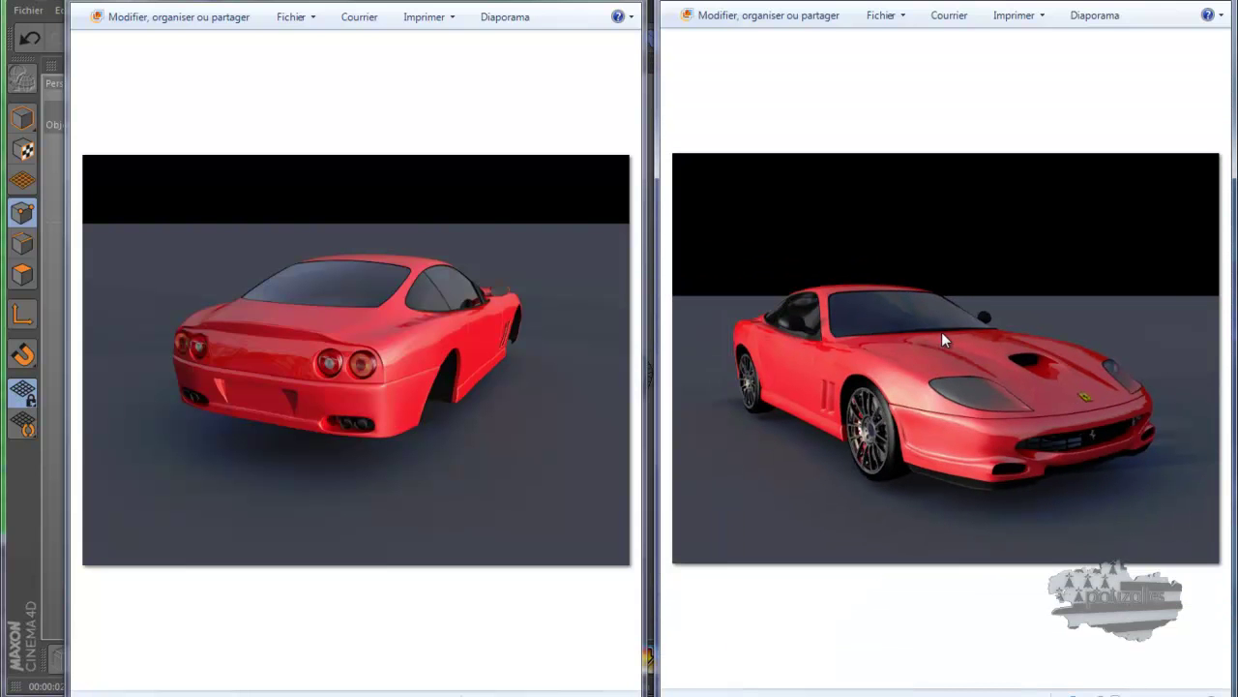